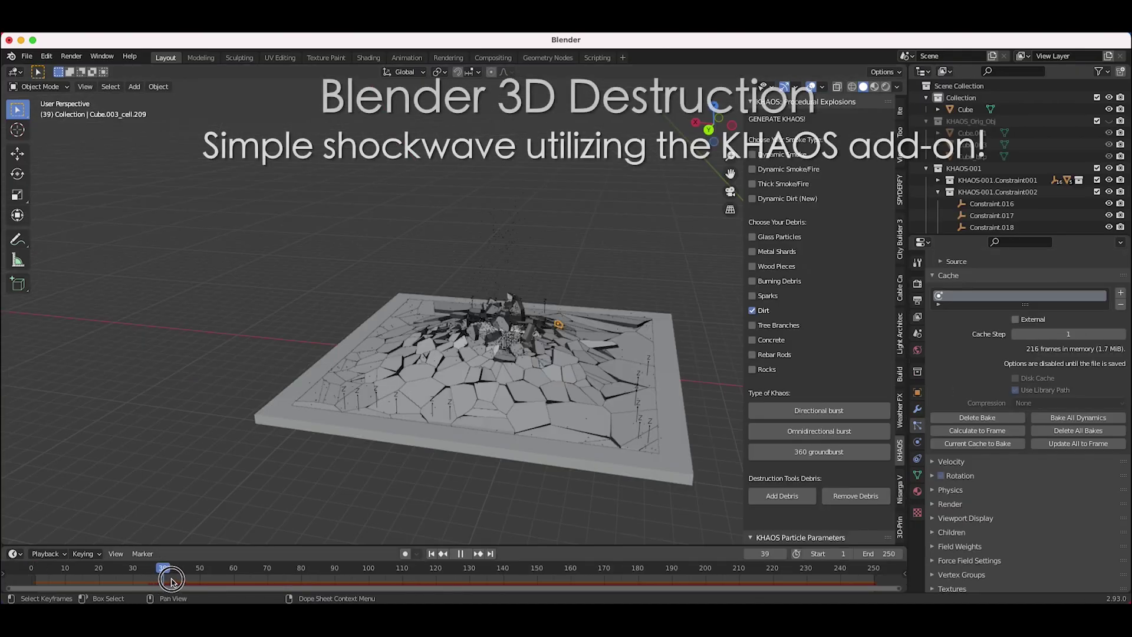
left_click_drag(171, 581, 289, 571)
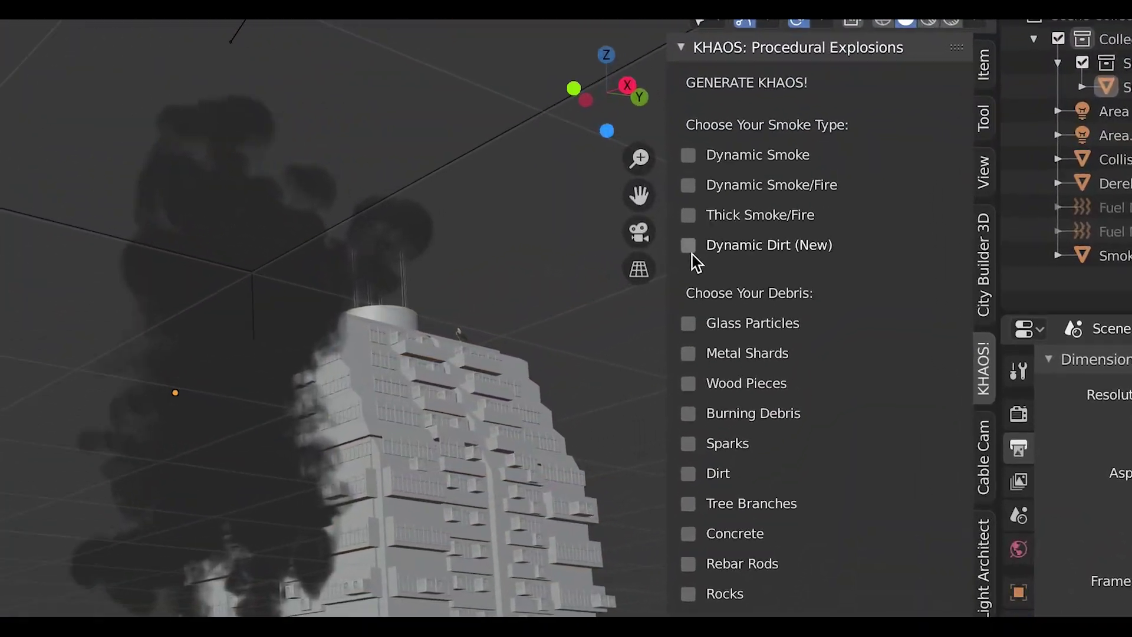
left_click(741, 216)
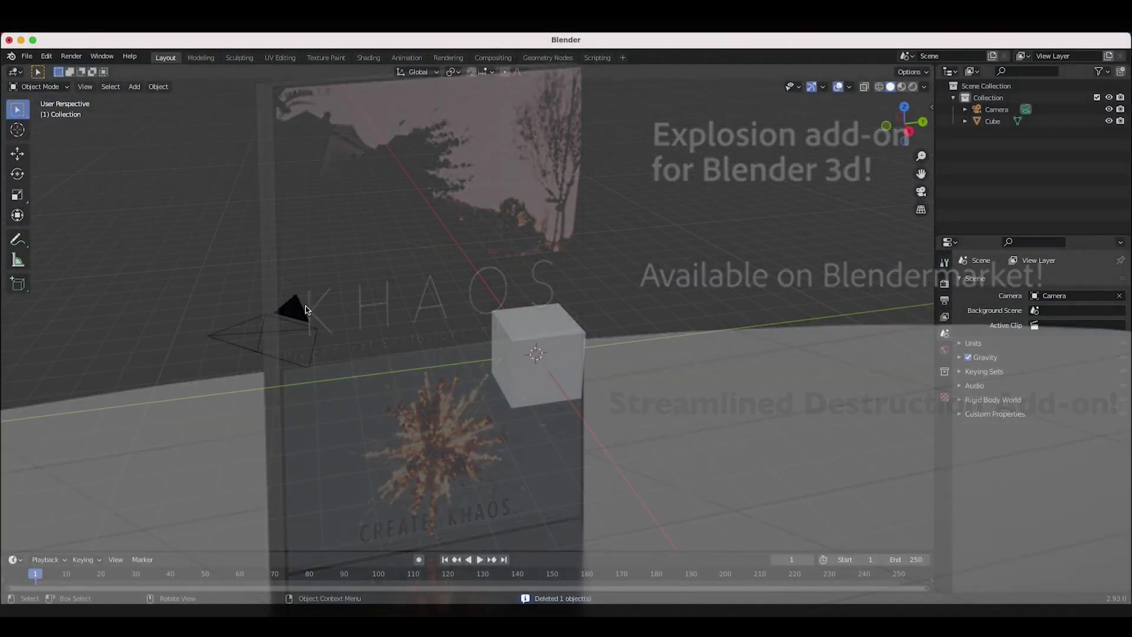
Delete the camera from the scene
left_click(294, 307)
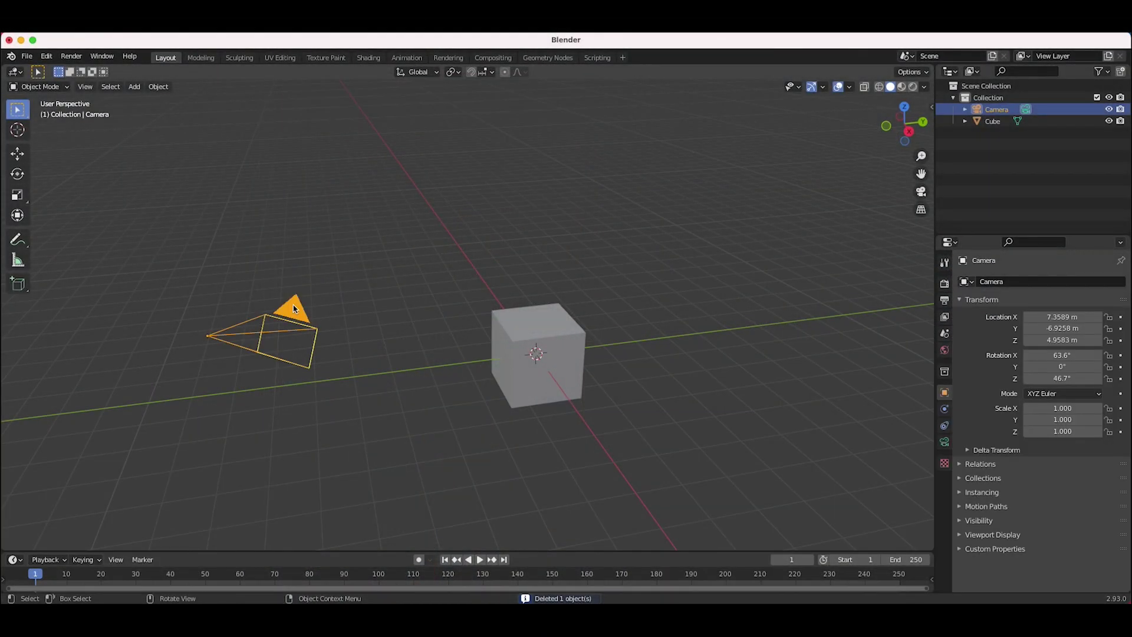
key("x")
left_click(346, 302)
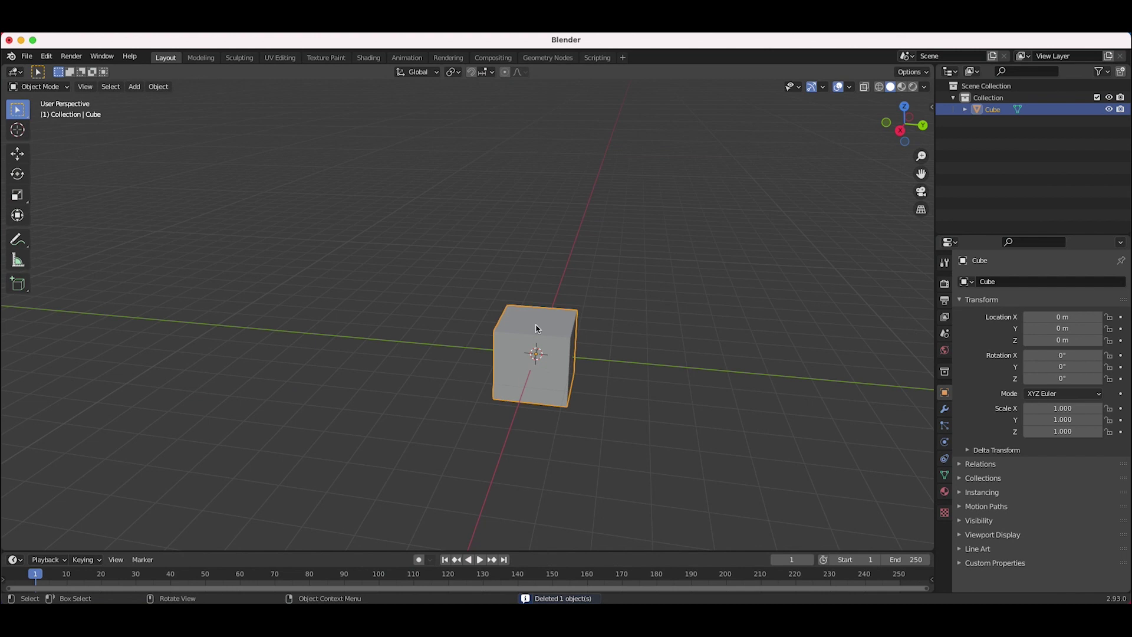
Scale the default cube into a thin square slab, about 4.7 in X and Y and 0.12 in Z
middle_click_drag(477, 335, 654, 363)
key("s")
key("z")
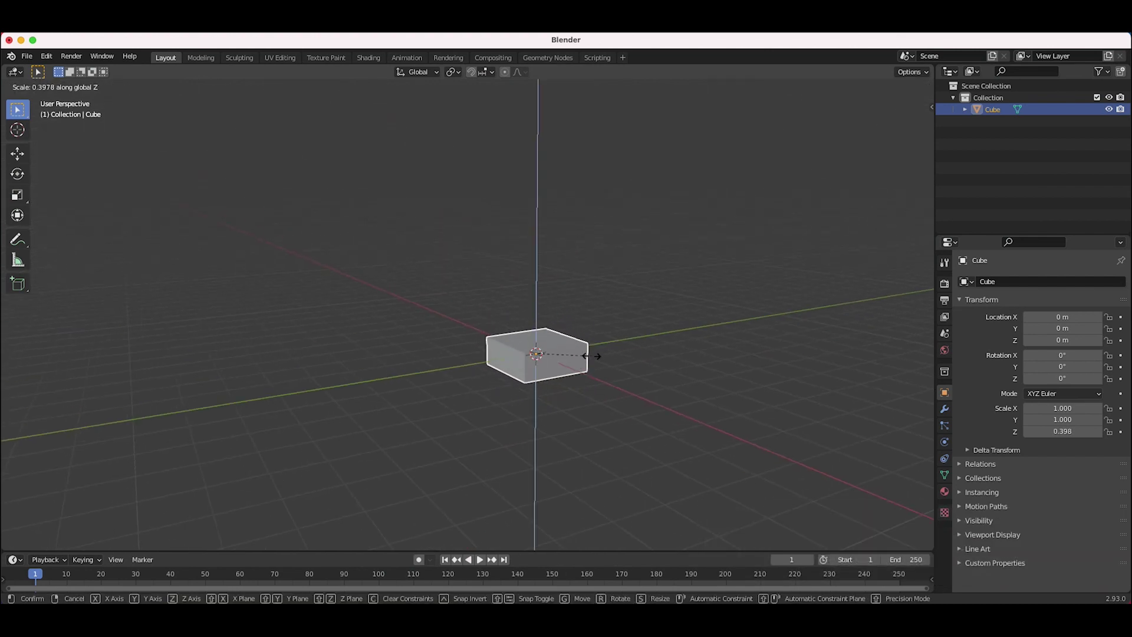
left_click(544, 364)
key("s")
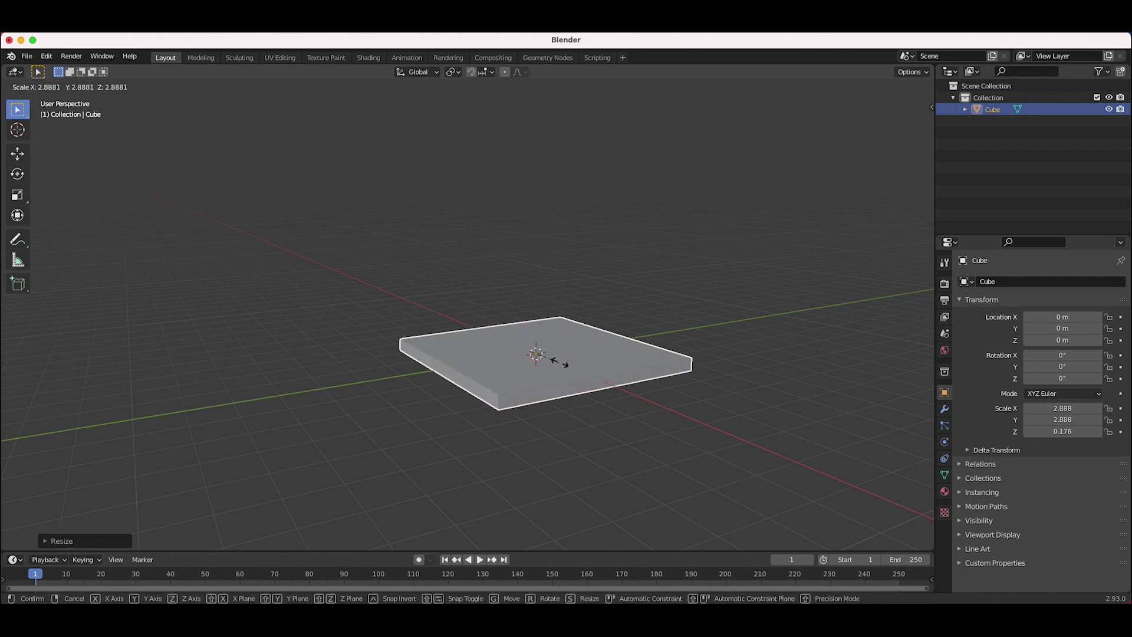
left_click(580, 359)
key("s")
key("z")
left_click(582, 348)
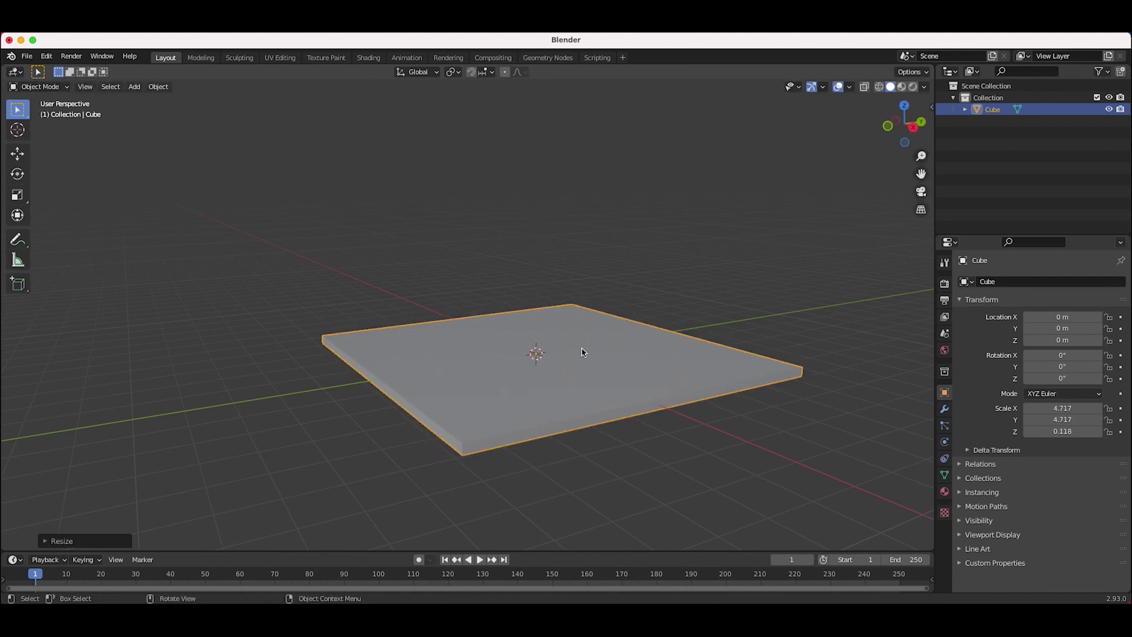
Raise the slab about 0.15 m along Z and enlarge it uniformly to a scale of about 10.1 in X and Y
key("g")
key("z")
left_click(583, 345)
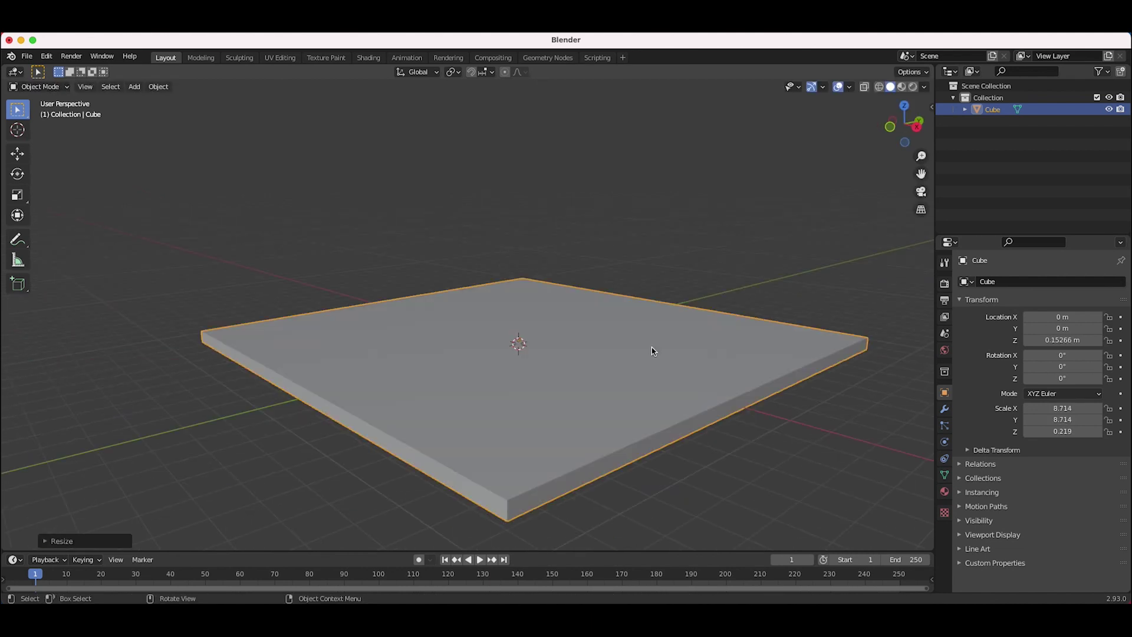
scroll(651, 351, "left", 3)
scroll(651, 352, "right", 3)
scroll(651, 351, "down", 1)
scroll(651, 351, "left", 3)
key("s")
left_click(675, 351)
Duplicate the slab in place and shrink the copy uniformly to a scale of about 8.8 in X and Y
scroll(675, 352, "left", 10)
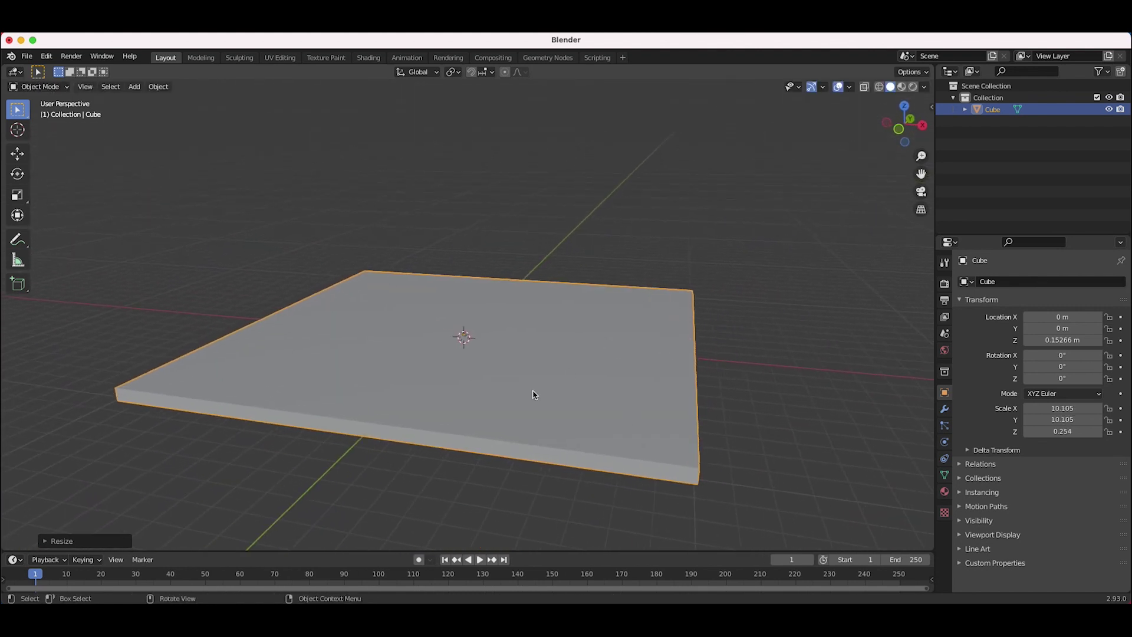
scroll(542, 371, "left", 5)
scroll(542, 370, "left", 5)
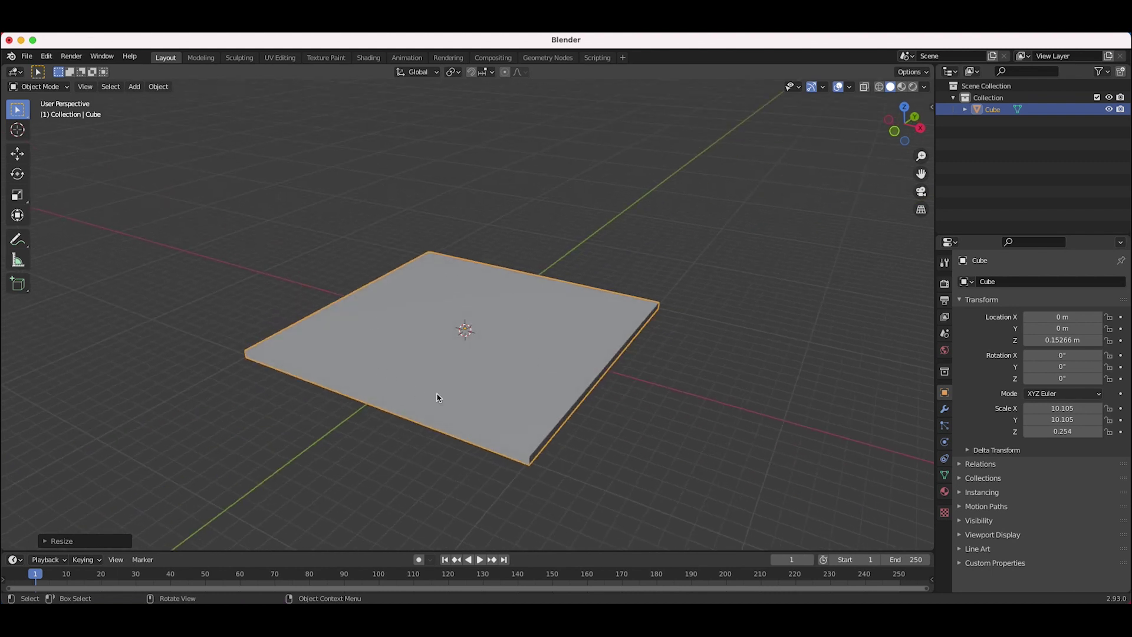
scroll(522, 328, "left", 5)
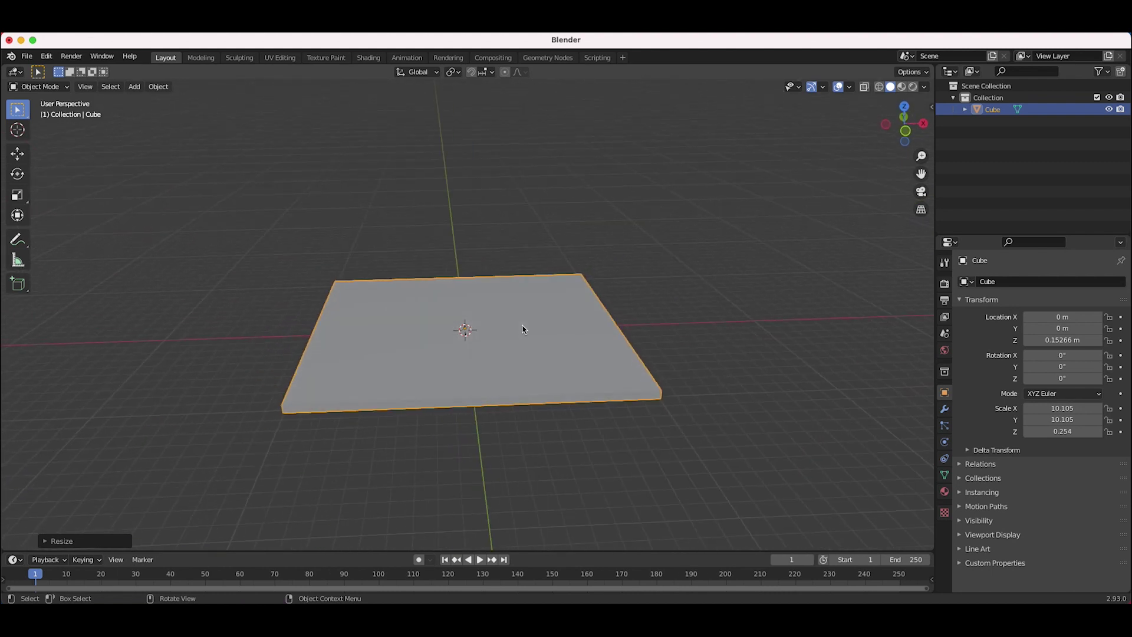
scroll(522, 329, "up", 5)
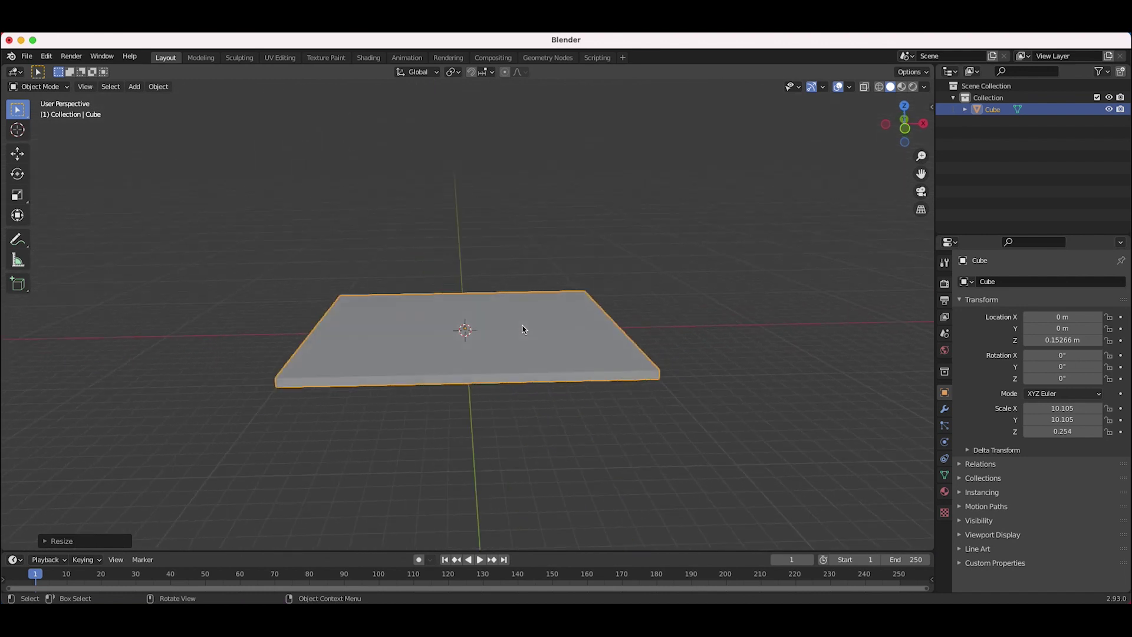
key("shift+d")
left_click(615, 323)
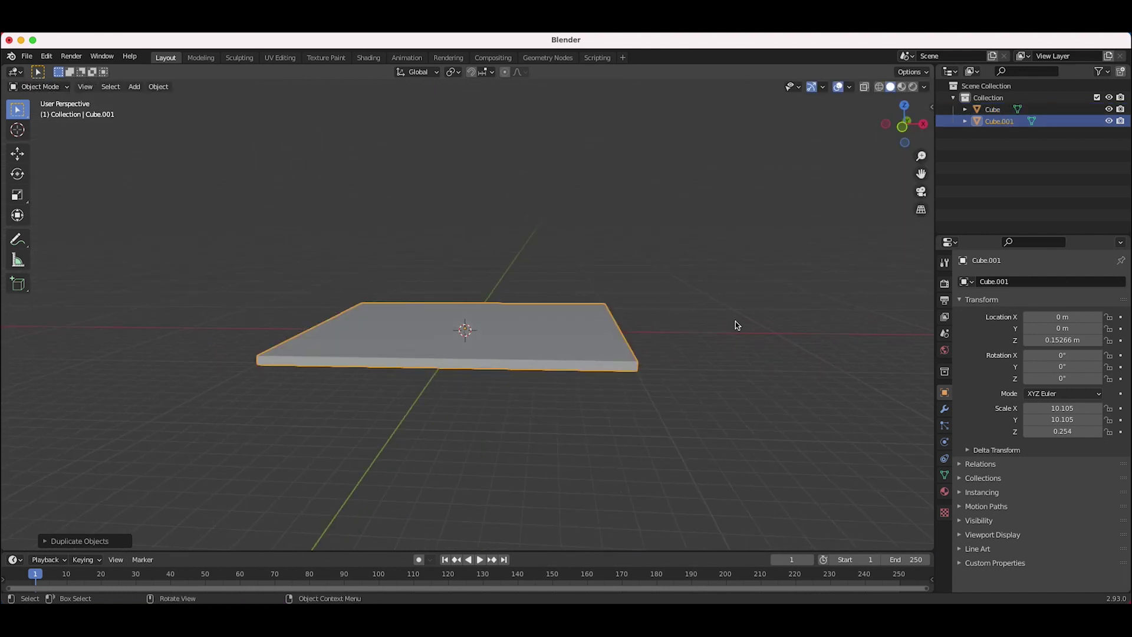
key("s")
left_click(714, 323)
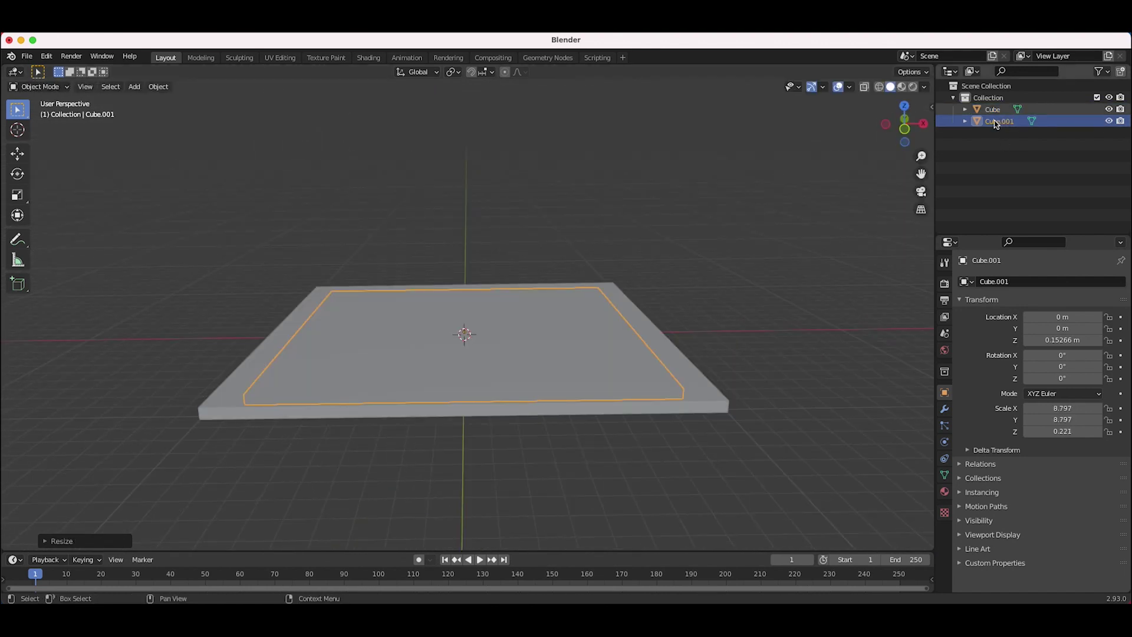
Raise the smaller slab along Z to about 0.39 m so that it protrudes above the larger slab
left_click(716, 403)
left_click(536, 333)
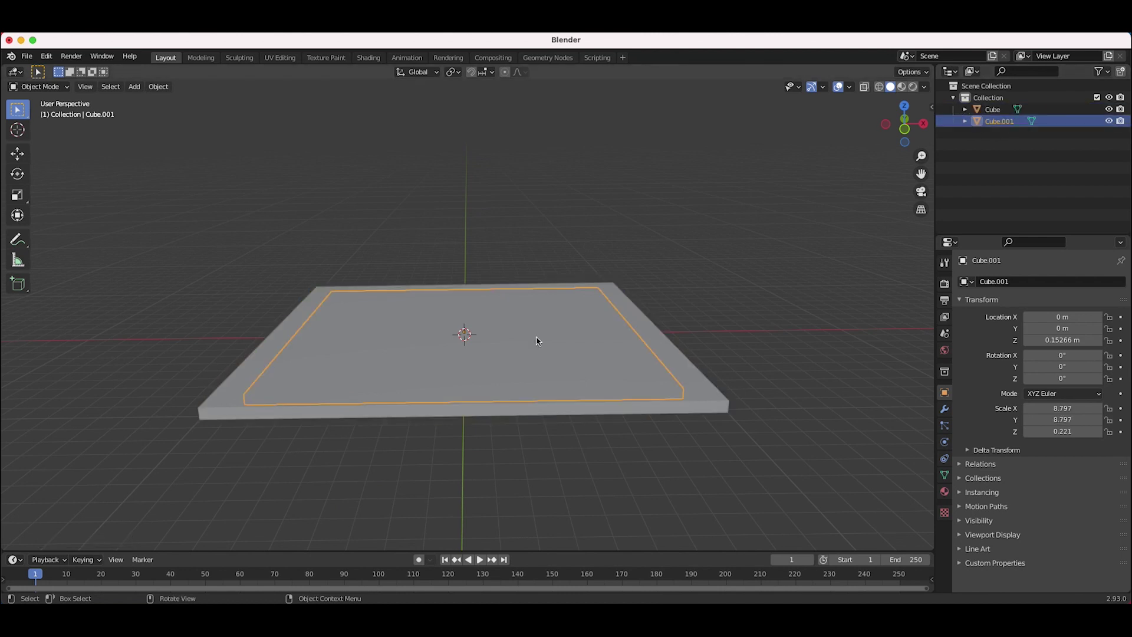
key("g")
key("z")
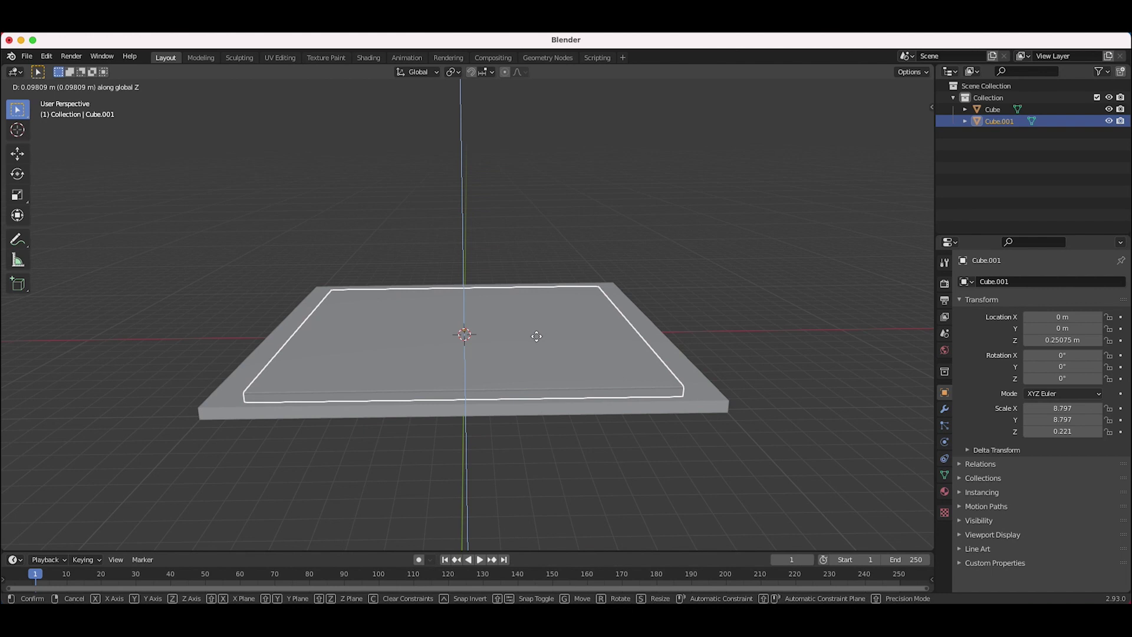
left_click(536, 334)
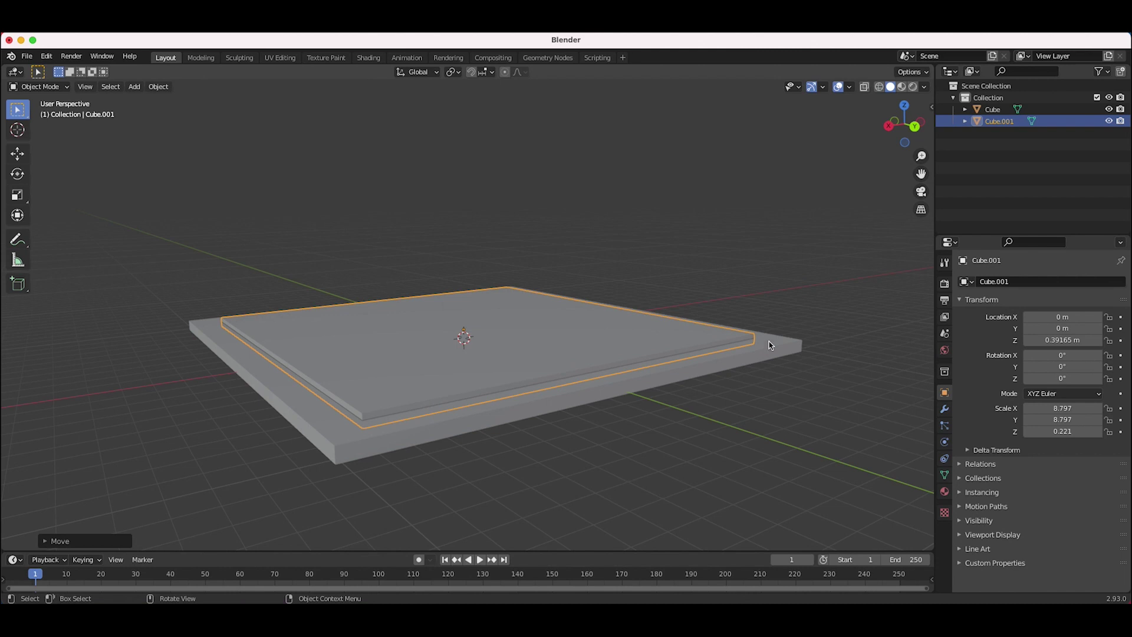
Select the larger slab and bring up the KHAOS Destruction Tools, widening their panel
left_click(788, 346)
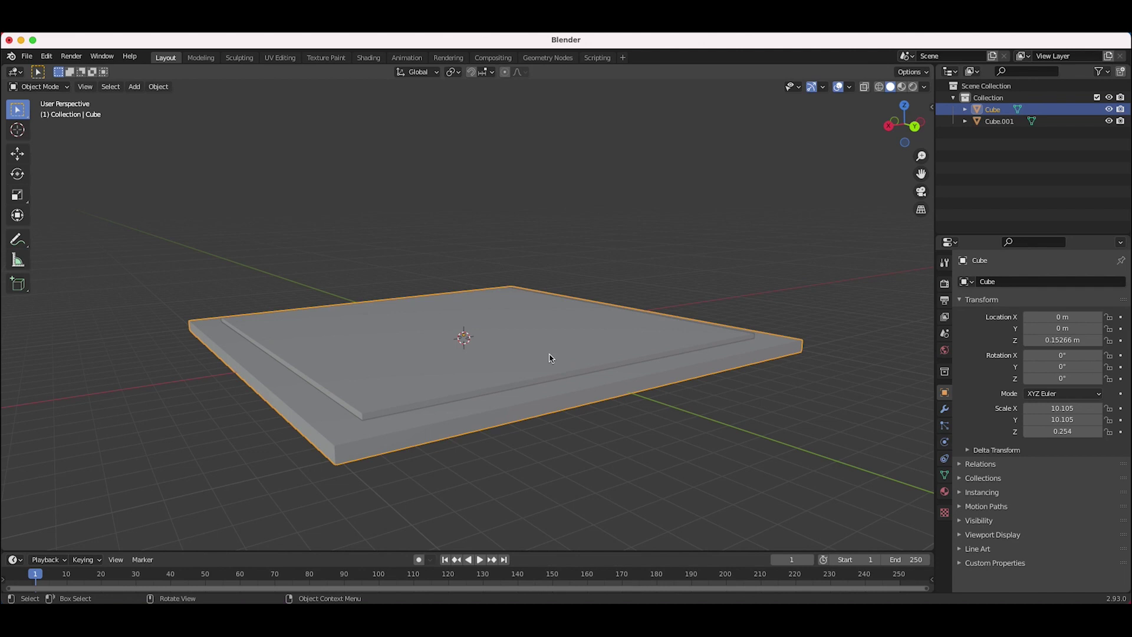
left_click(932, 106)
left_click(928, 448)
left_click_drag(803, 234, 777, 234)
scroll(796, 378, "down", 15)
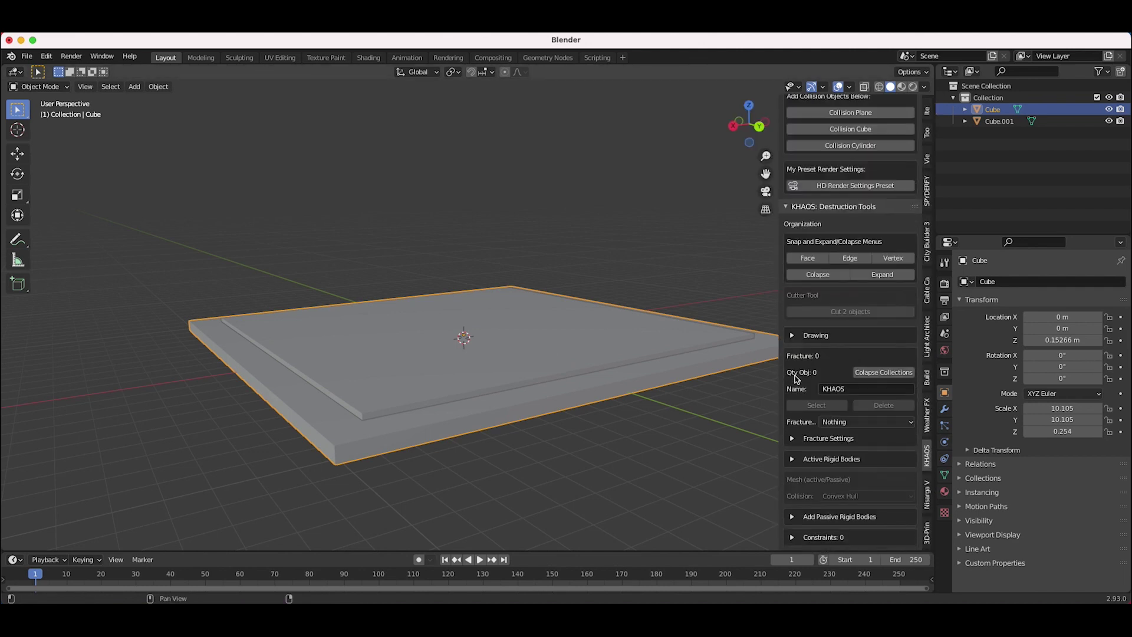
left_click_drag(779, 296, 770, 297)
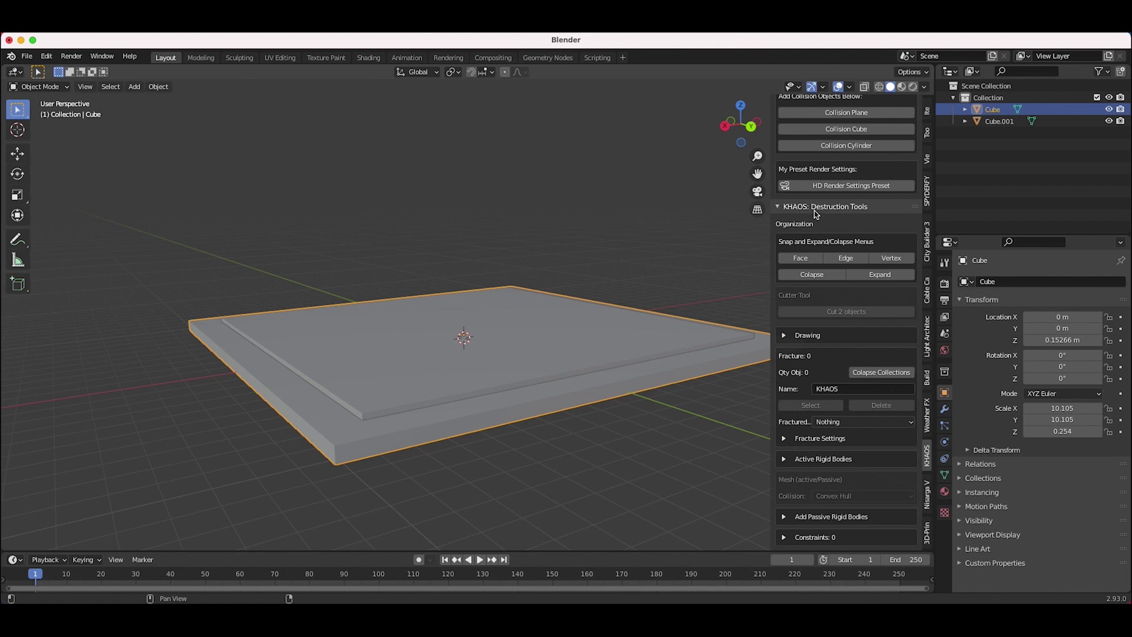
Cut the larger slab with the smaller one using the KHAOS Cutter Tool
left_click(380, 381)
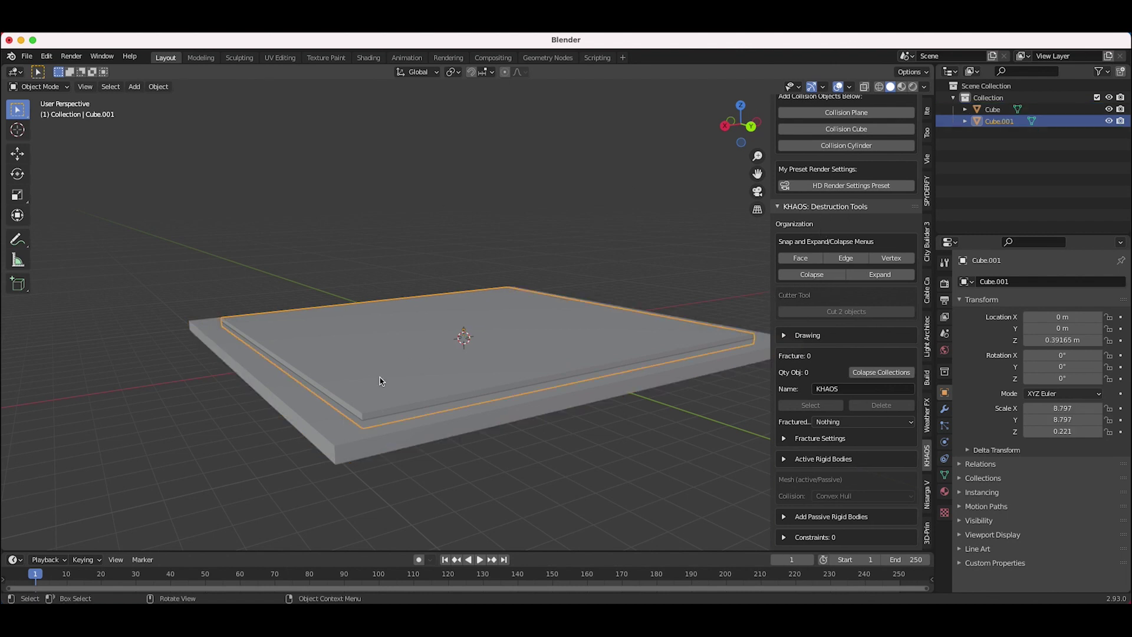
left_click(305, 422, "shift")
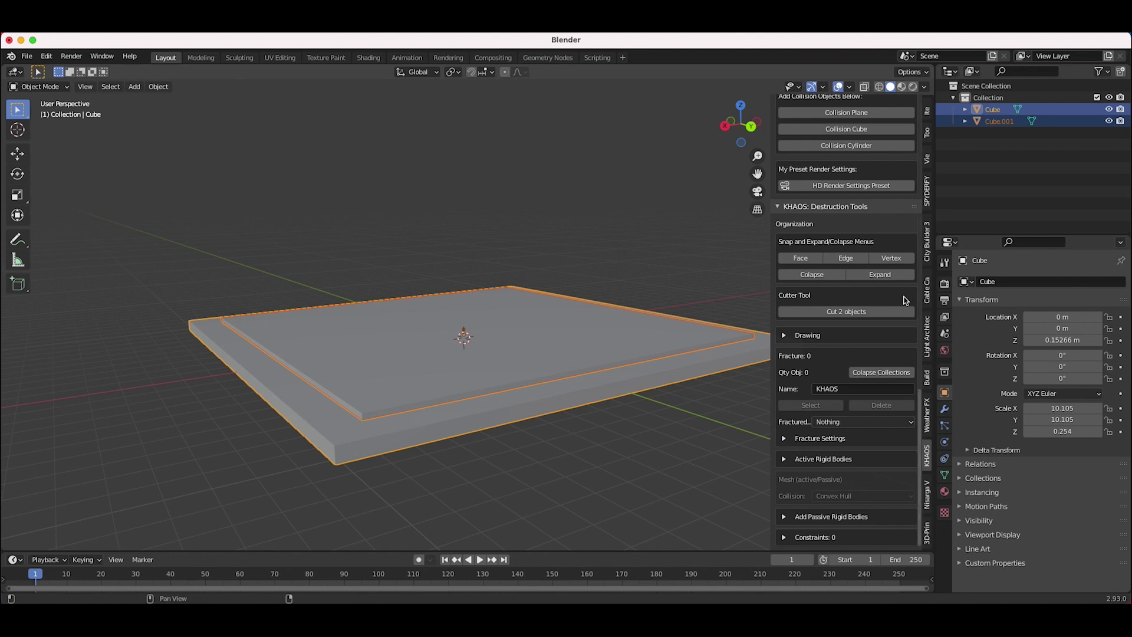
left_click(865, 313)
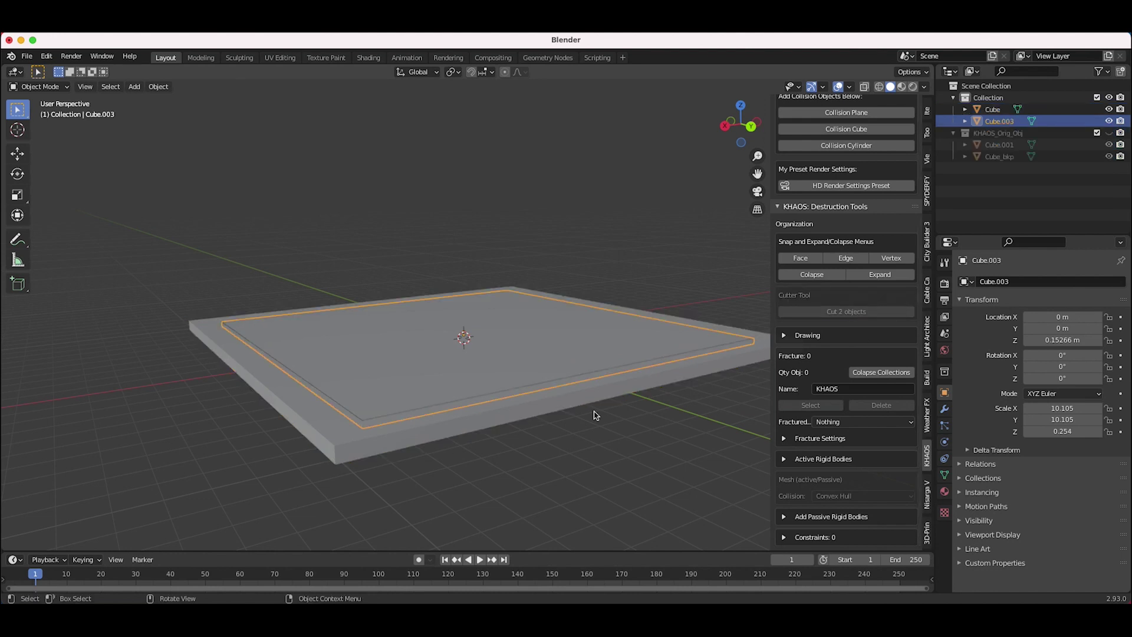
Examine the cut pieces and briefly show the hidden KHAOS_Orig_Obj collection to review the original objects
left_click(407, 365)
left_click(389, 367)
middle_click_drag(430, 396, 455, 322)
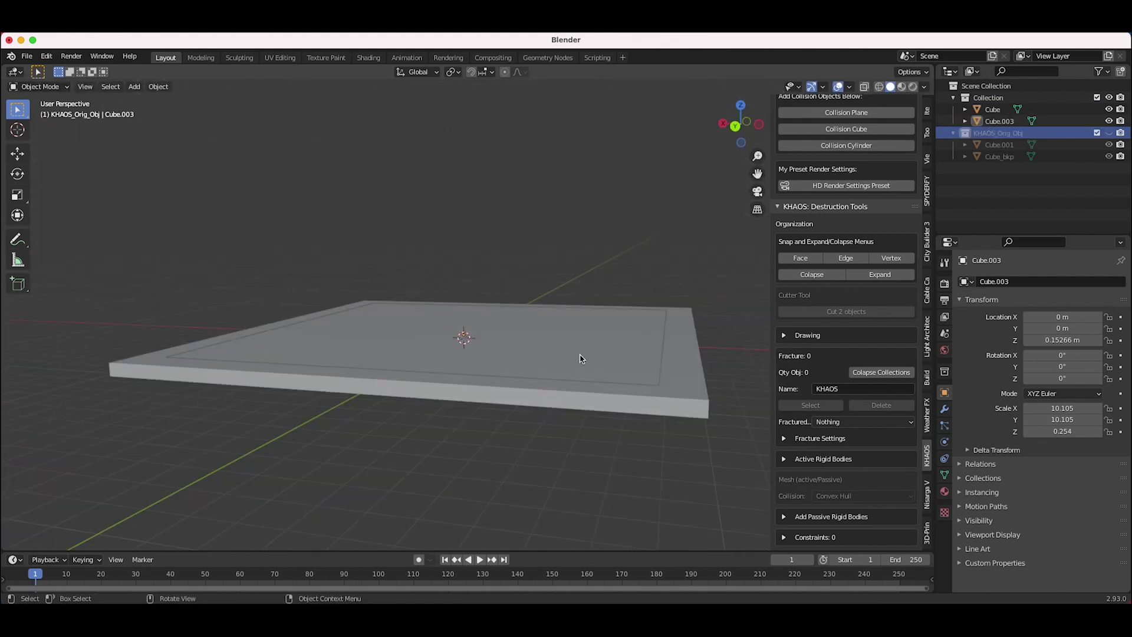
middle_click_drag(581, 359, 531, 368)
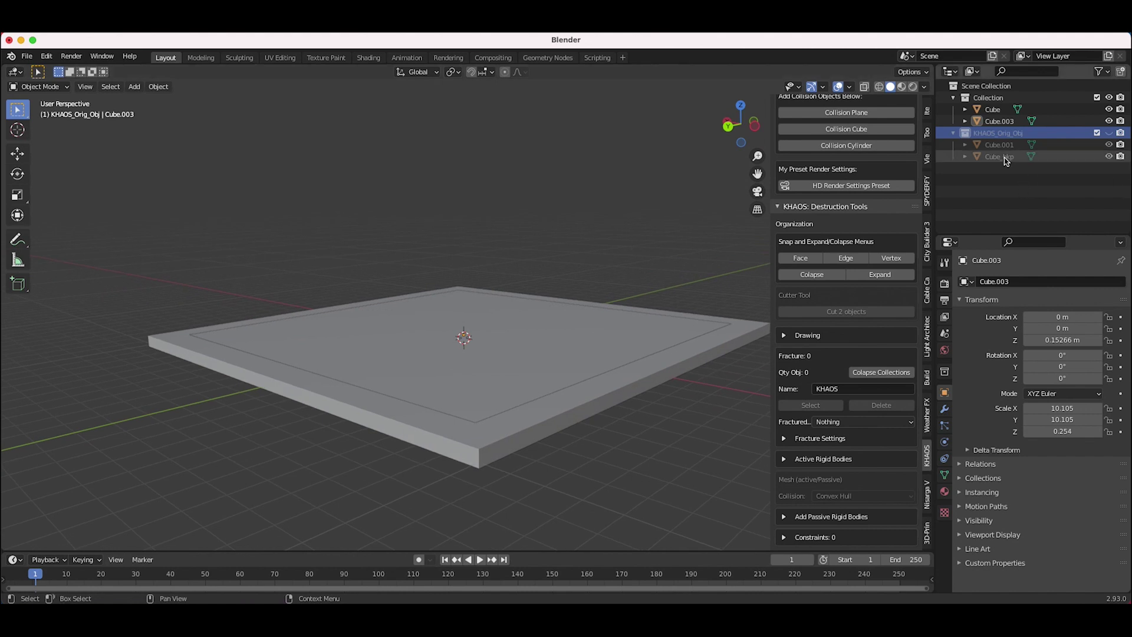
left_click(993, 109)
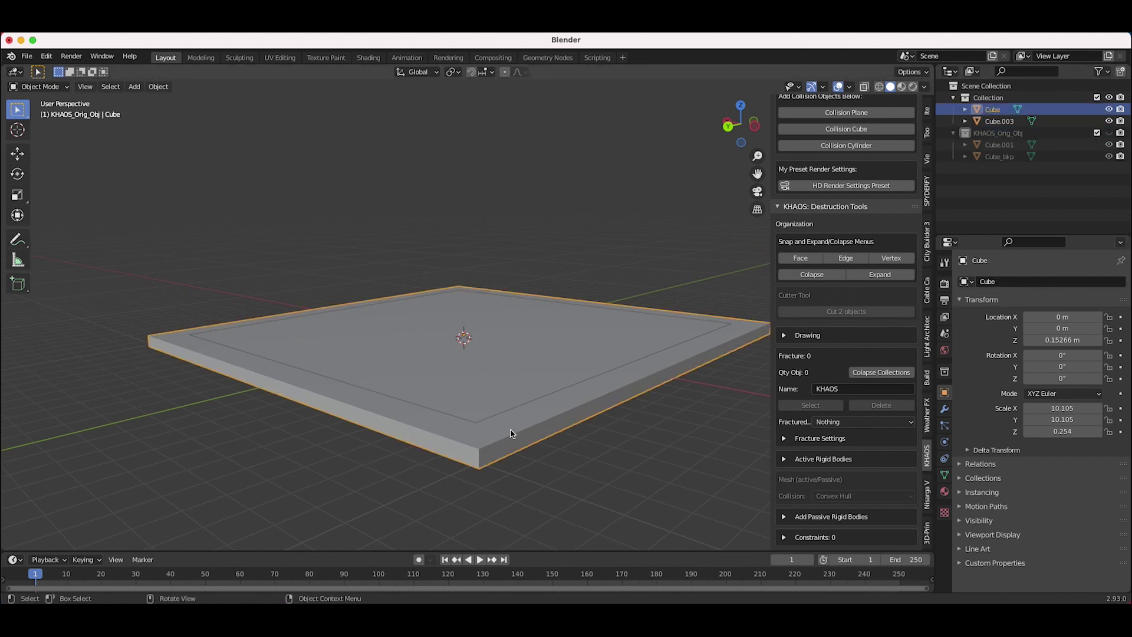
left_click(1004, 132)
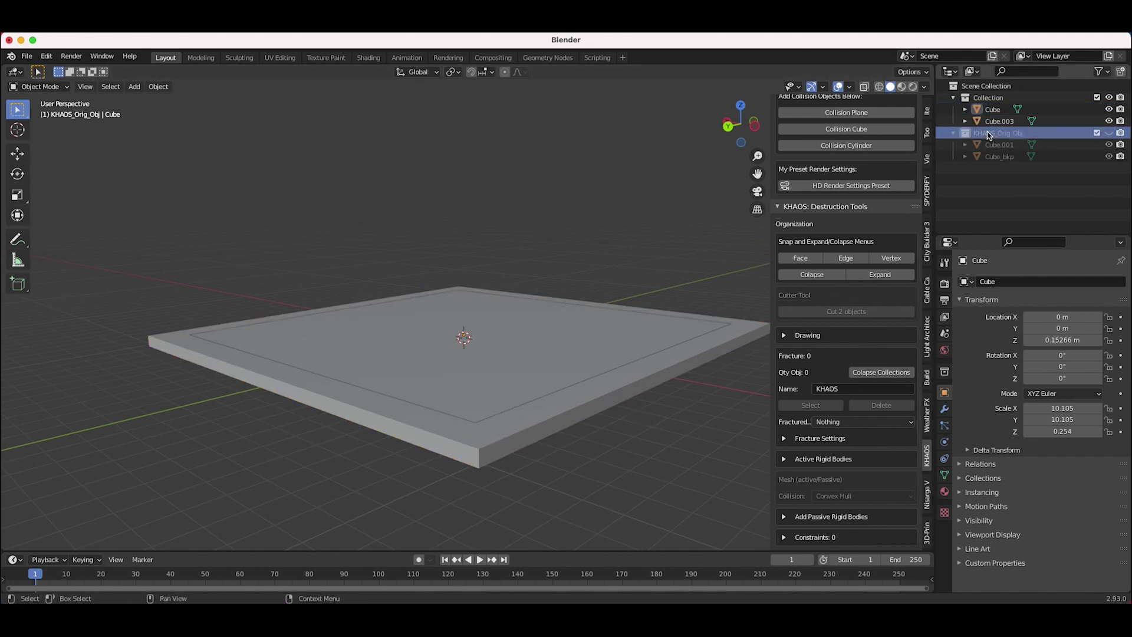
left_click(1109, 132)
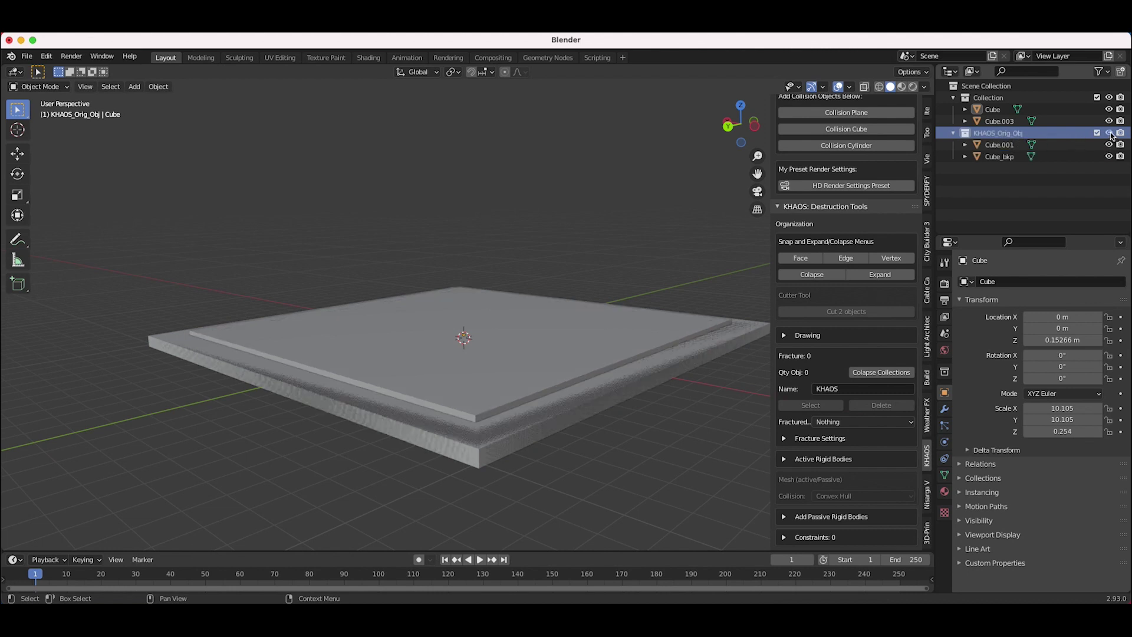
left_click(1108, 133)
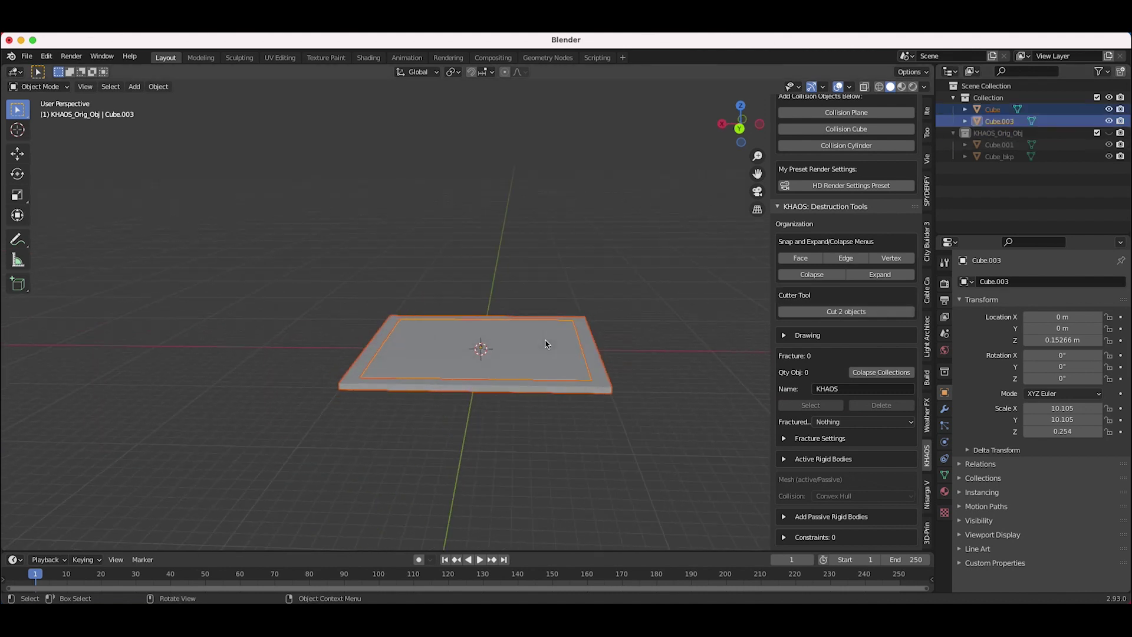
Move both the outer frame and the inner piece along X to about 22.2 m
middle_click_drag(546, 344, 491, 399)
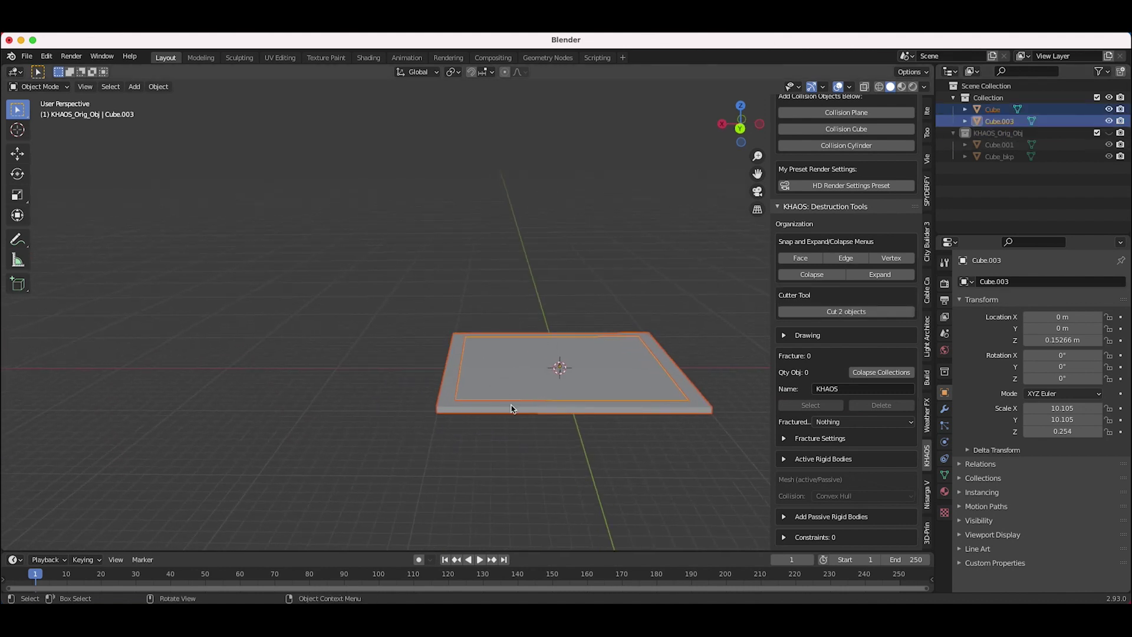
key("g")
key("x")
left_click(263, 412)
middle_click_drag(263, 412, 561, 411, "shift")
Make the outer frame a Complex passive rigid body with the KHAOS tools
left_click(576, 430)
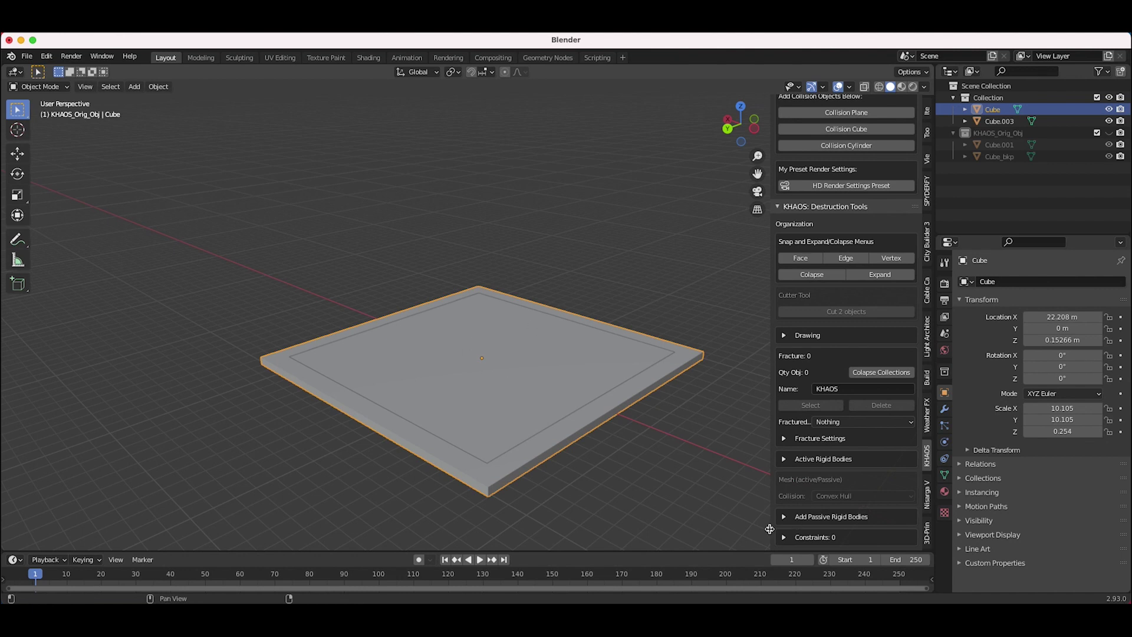
left_click(784, 517)
scroll(859, 423, "down", 1)
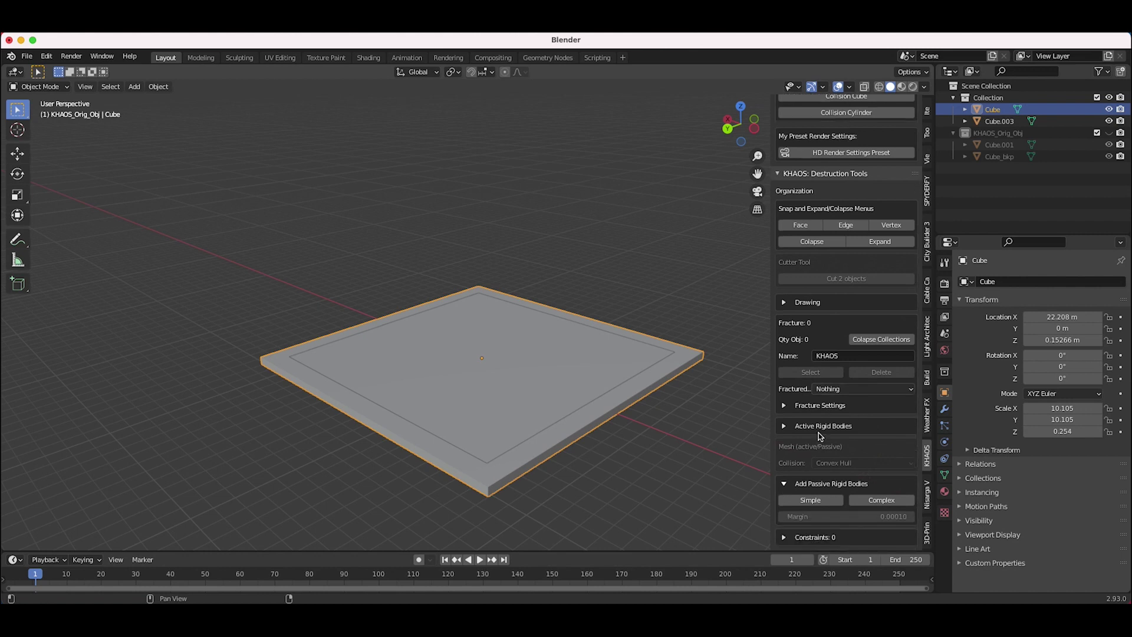
left_click(880, 501)
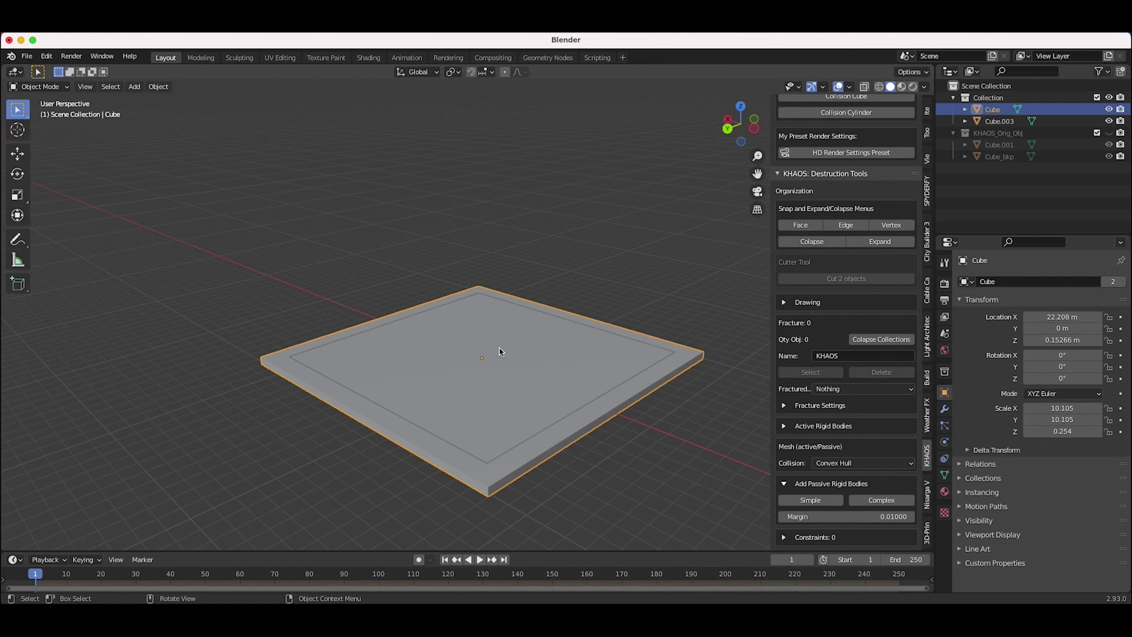
Select the inner piece of the slab and expand the KHAOS Drawing and Fracture Settings sections
left_click(570, 426)
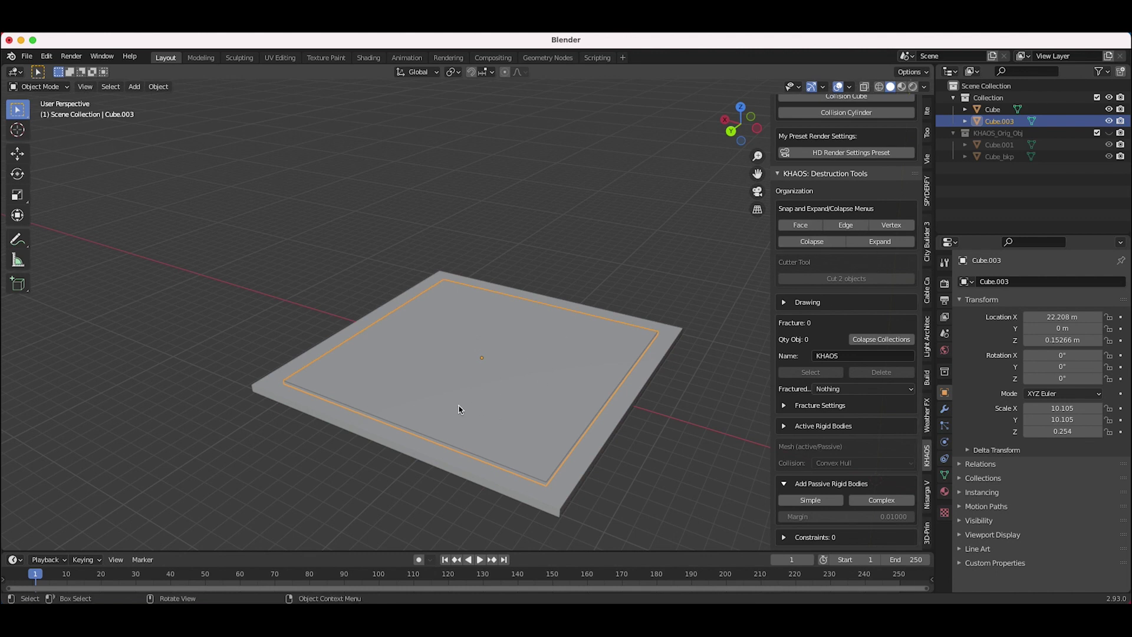
left_click(784, 303)
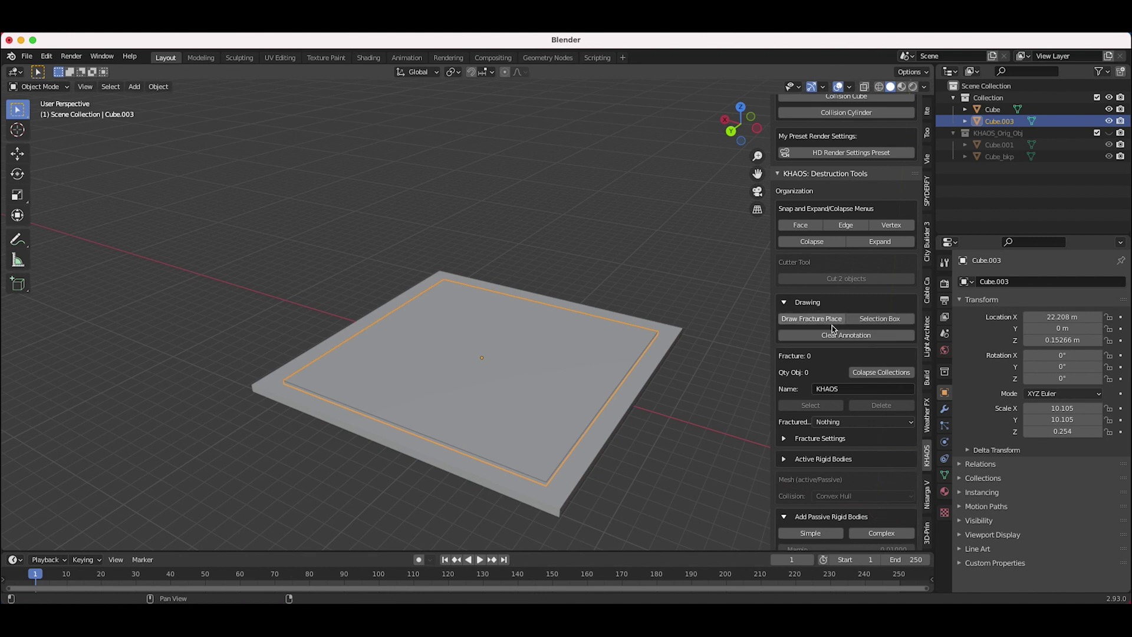
scroll(793, 353, "down", 2)
left_click(784, 406)
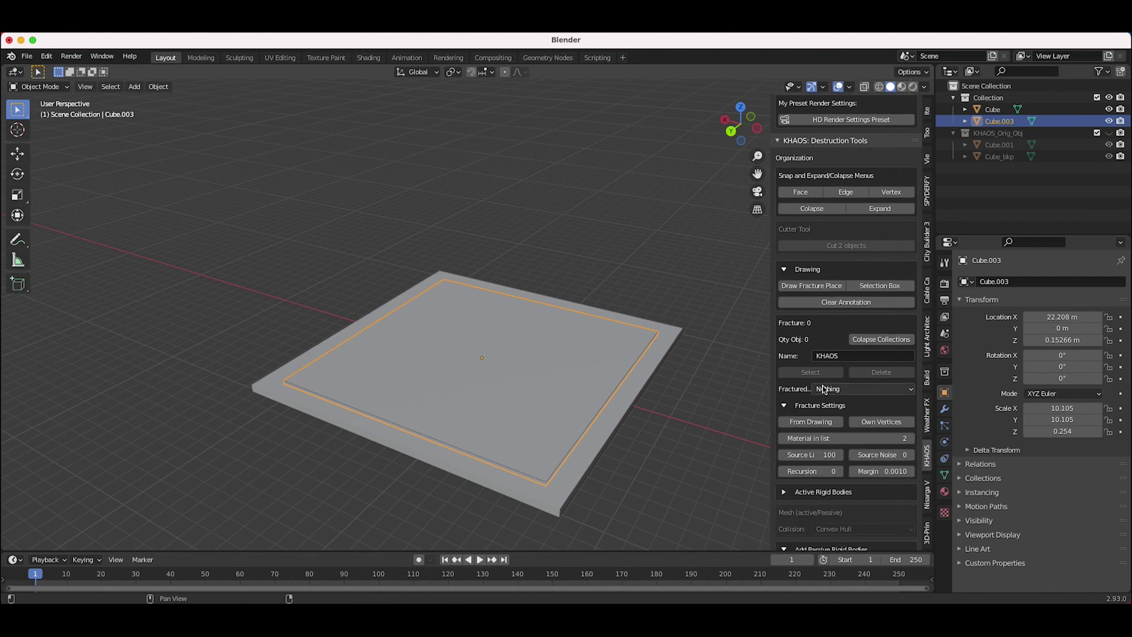
Draw fracture annotations on the inner piece: rings around its centre and crack lines radiating outward in all directions
left_click(824, 289)
middle_click_drag(488, 383, 496, 343)
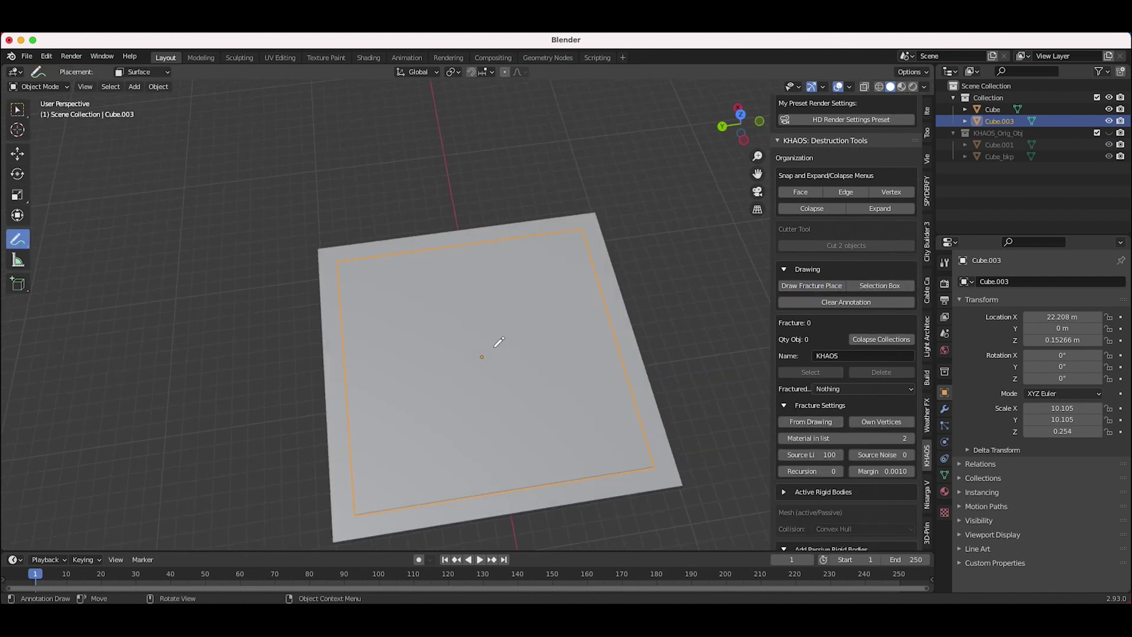
mouse_move(480, 354)
left_mouse_down()
mouse_move(477, 366)
mouse_move(483, 353)
mouse_move(511, 361)
mouse_move(544, 235)
left_mouse_up()
left_click_drag(481, 334, 387, 276)
left_click_drag(455, 355, 352, 387)
left_click_drag(469, 380, 378, 548)
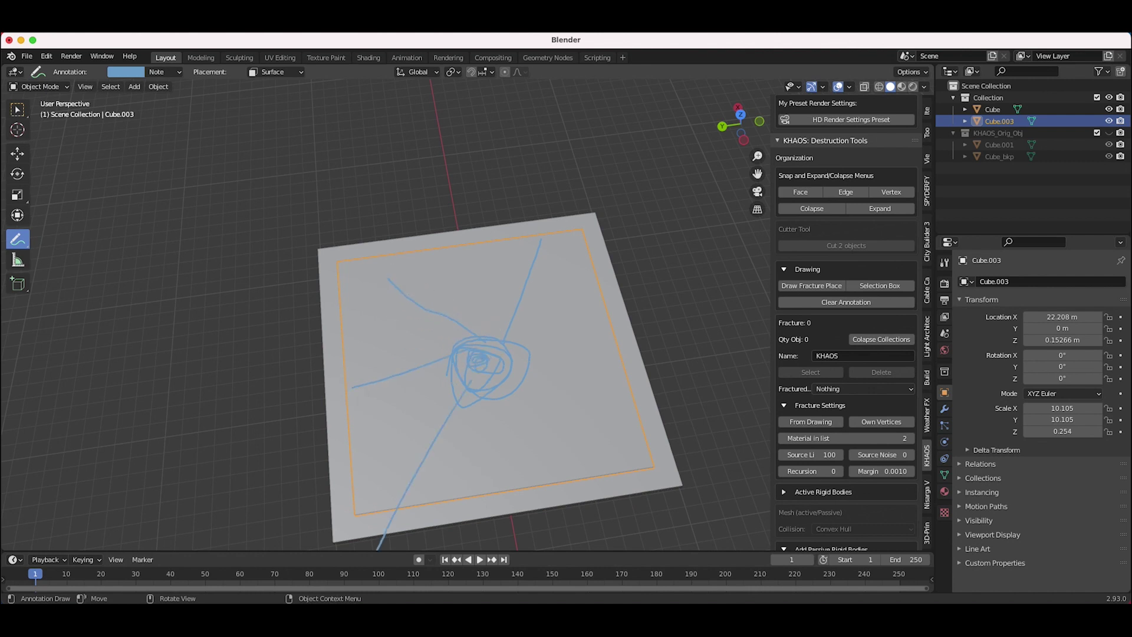
left_click_drag(485, 391, 625, 530)
left_click_drag(495, 369, 686, 419)
left_click_drag(530, 358, 631, 342)
left_click_drag(515, 354, 623, 253)
left_click_drag(486, 352, 246, 210)
Add denser rings and zigzag fracture strokes around the centre and toward the edges, and return to the Selection Box tool
mouse_move(495, 321)
middle_mouse_down()
mouse_move(510, 313)
mouse_move(443, 341)
middle_mouse_up()
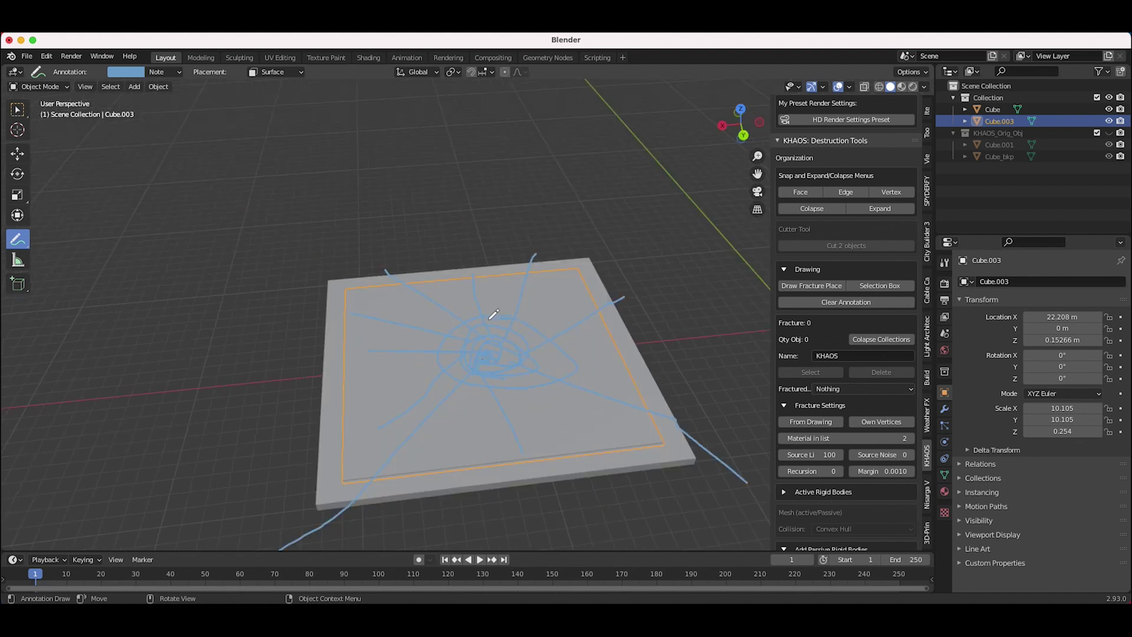
middle_click_drag(499, 318, 465, 283)
mouse_move(555, 400)
left_mouse_down()
mouse_move(492, 313)
mouse_move(436, 412)
mouse_move(536, 478)
mouse_move(506, 543)
left_mouse_up()
mouse_move(469, 285)
left_mouse_down()
mouse_move(440, 238)
mouse_move(427, 487)
left_mouse_up()
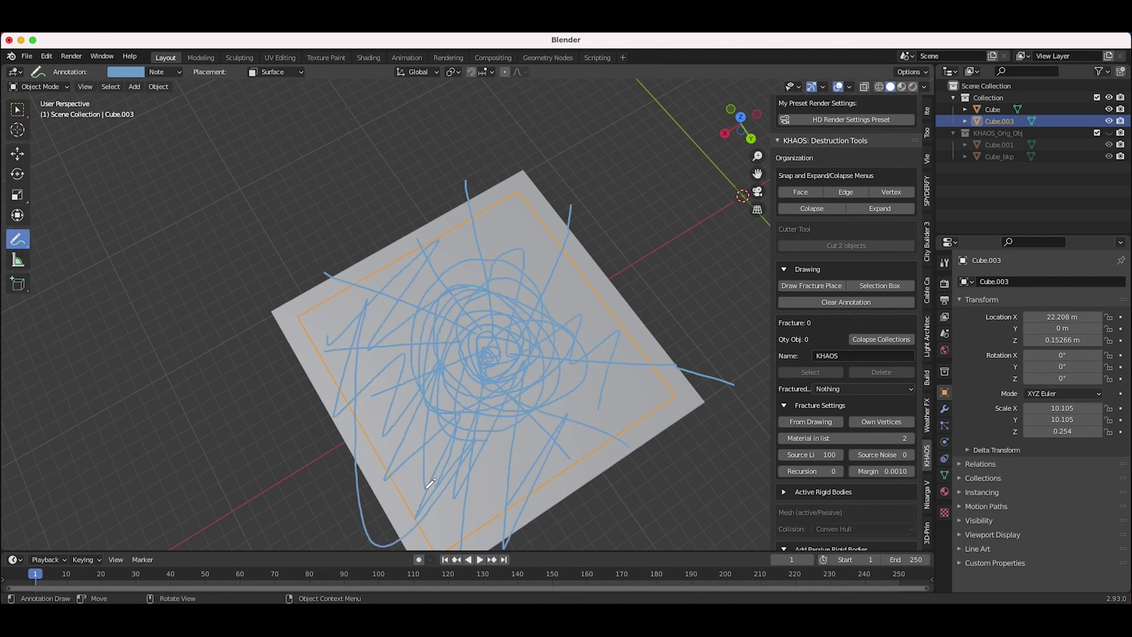
middle_click_drag(573, 397, 584, 391)
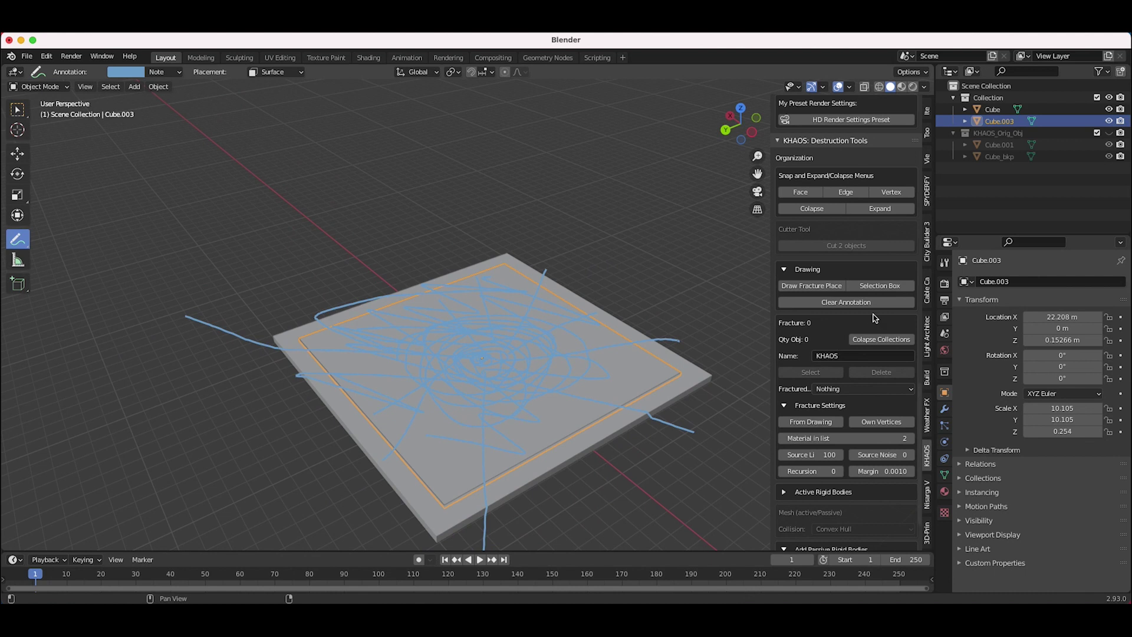
left_click(873, 287)
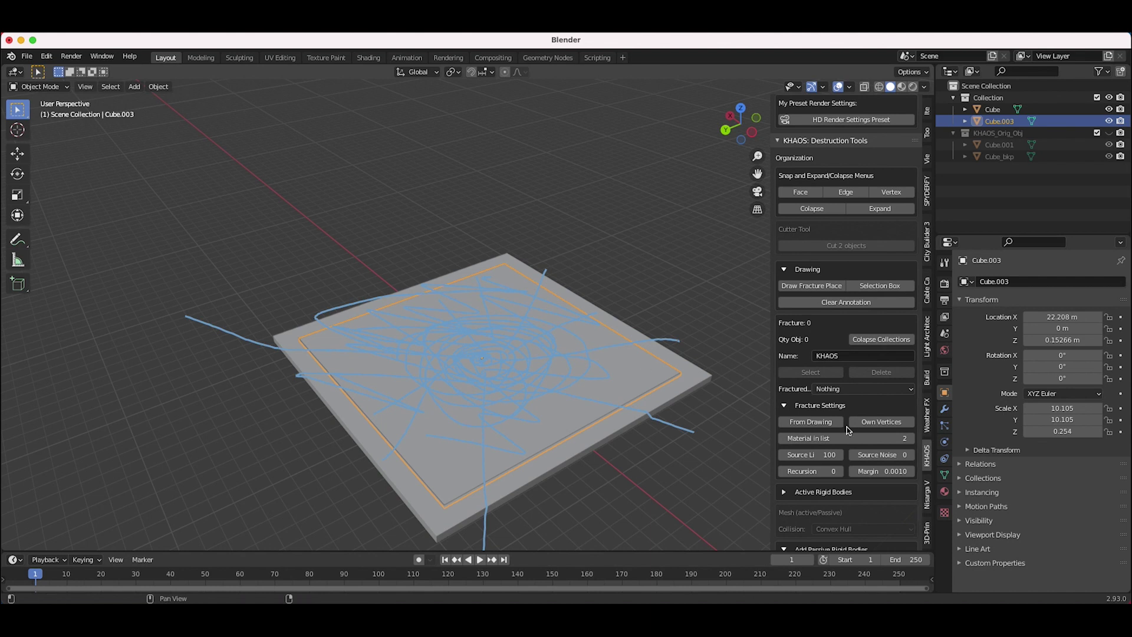
Set the fracture source limit to 250 and recursion to 2, and fracture the inner piece from the drawing
scroll(848, 430, "down", 1)
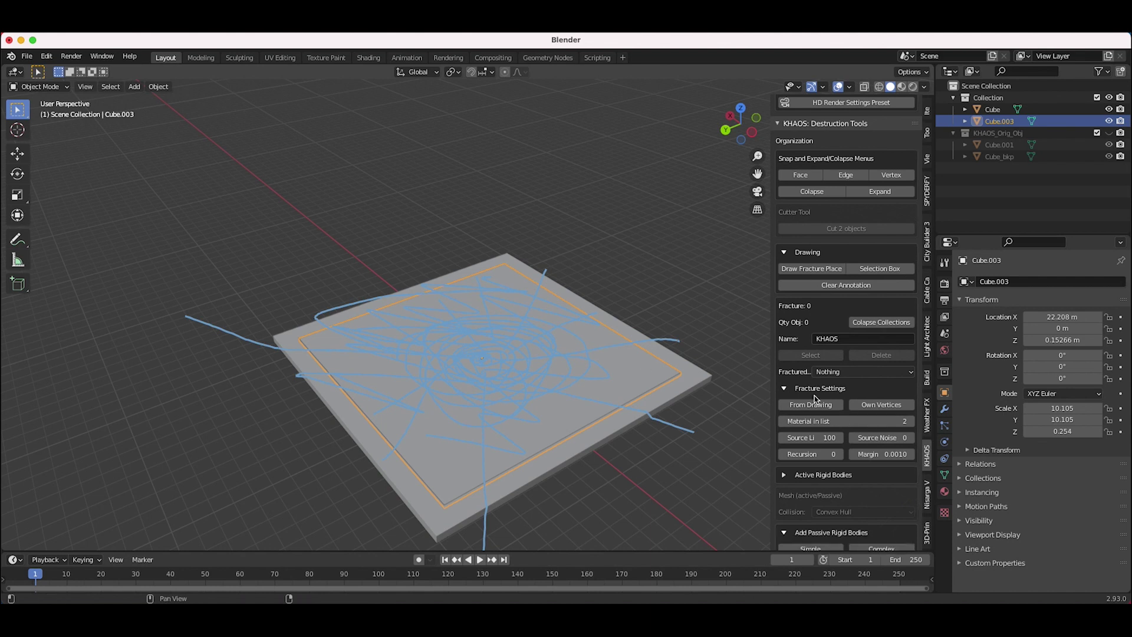
left_click(815, 437)
type("250")
key("Tab")
type("2")
key("Return")
middle_click_drag(507, 377, 568, 359)
left_click(811, 405)
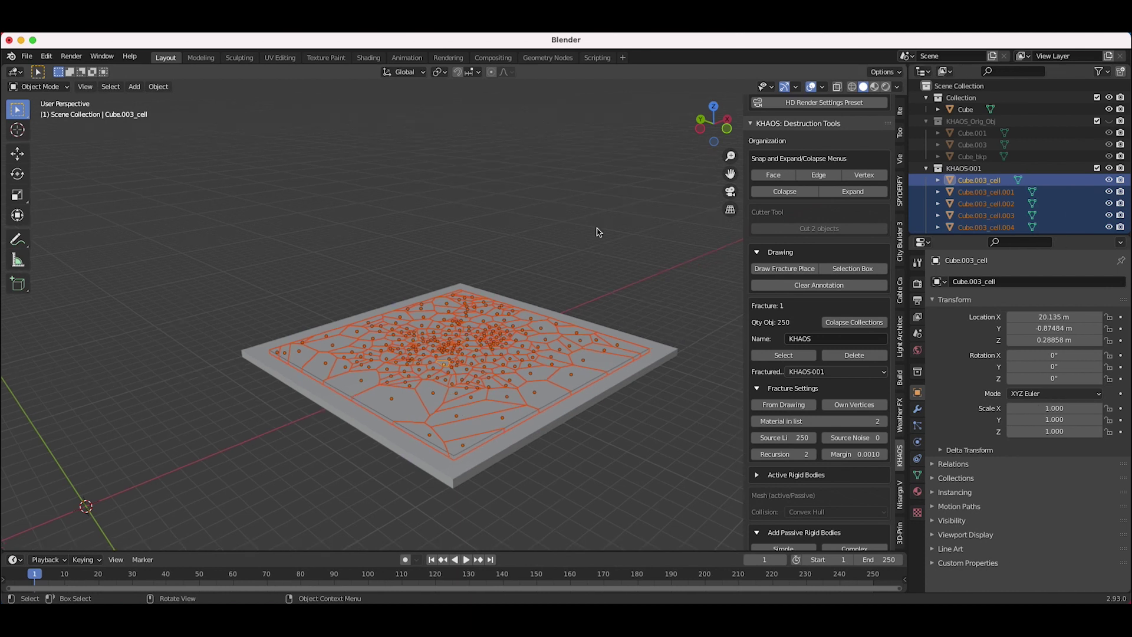
Select all fragments of the KHAOS-001 fractured collection using the KHAOS fracture selection
left_click(963, 170)
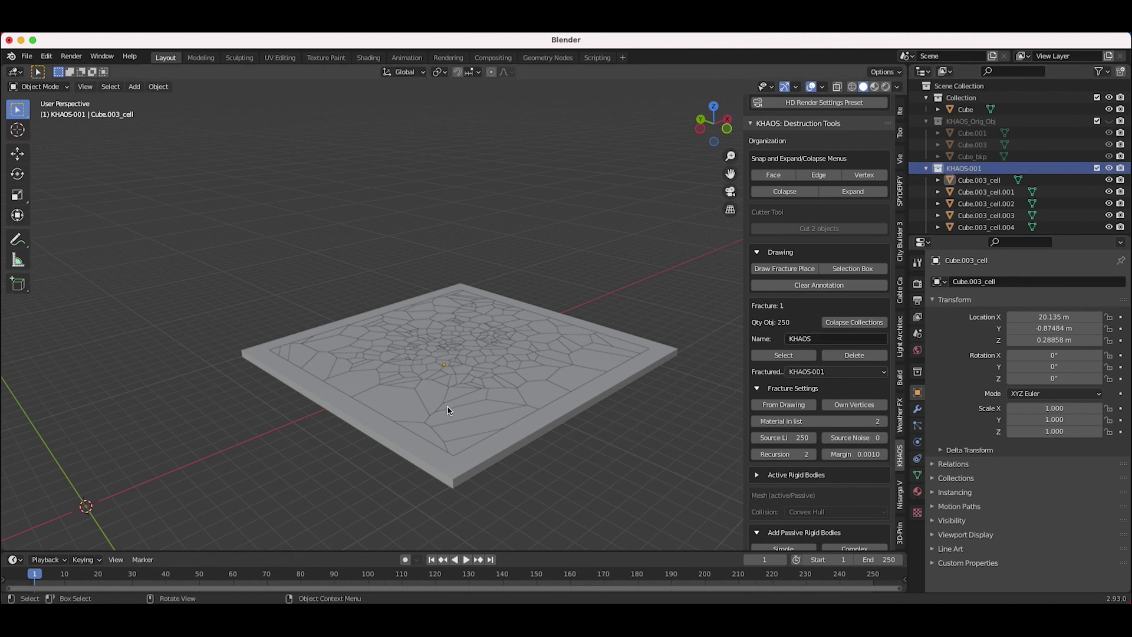
left_click(828, 371)
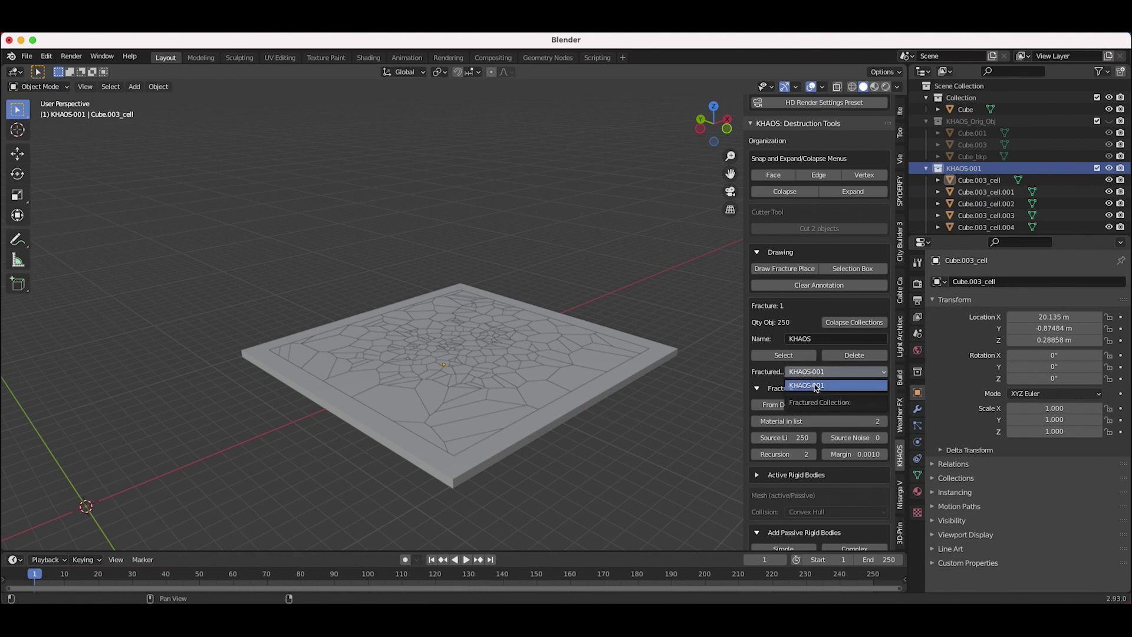
left_click(820, 373)
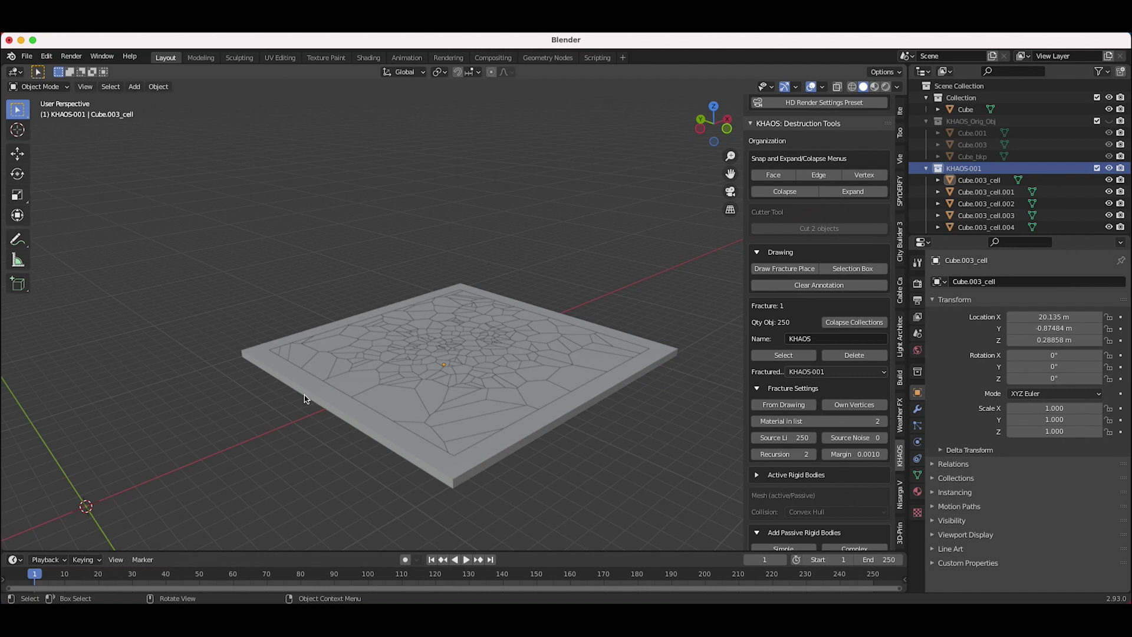
left_click(794, 356)
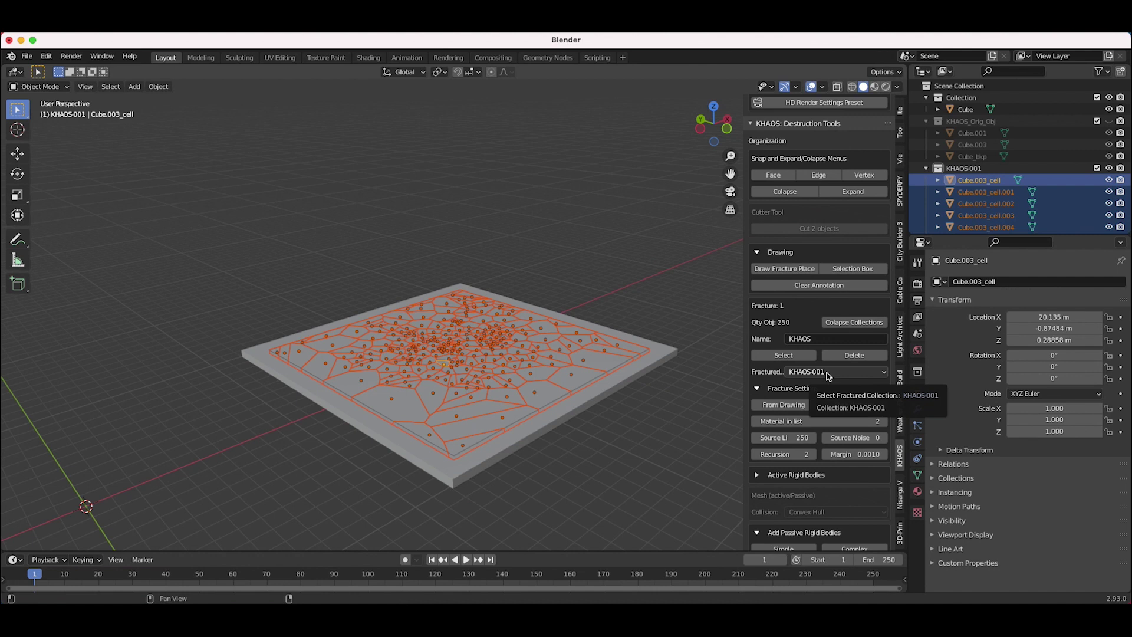
middle_click_drag(396, 398, 478, 415)
middle_click_drag(424, 334, 514, 375)
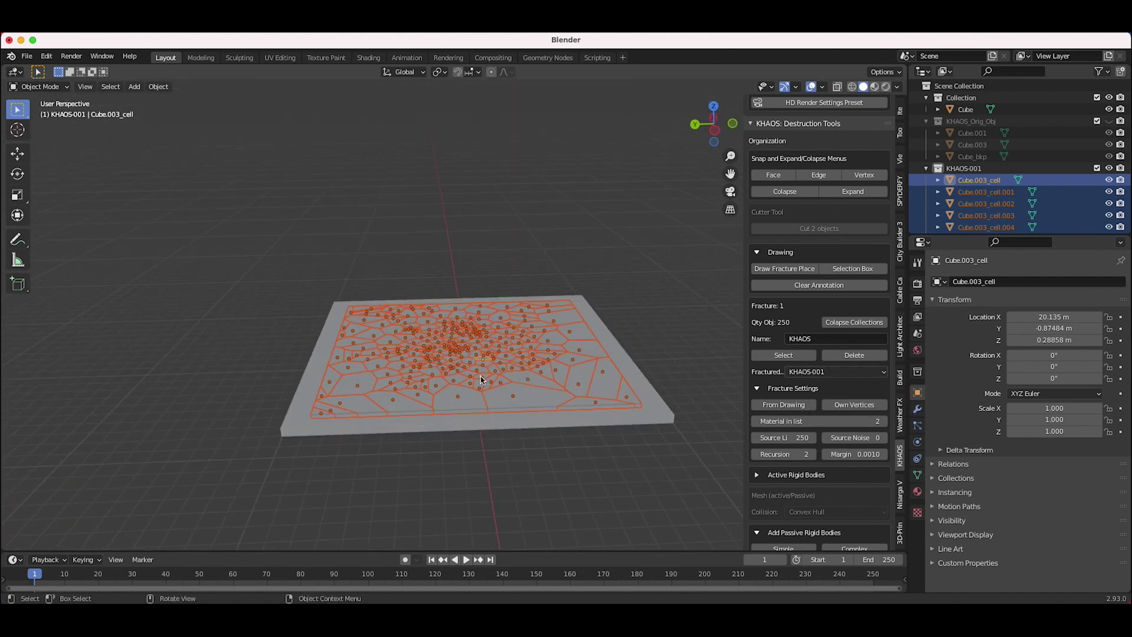
Make the selected fragments active rigid bodies with Brick (Common) mass and play the simulation to about frame 50
scroll(760, 451, "down", 2)
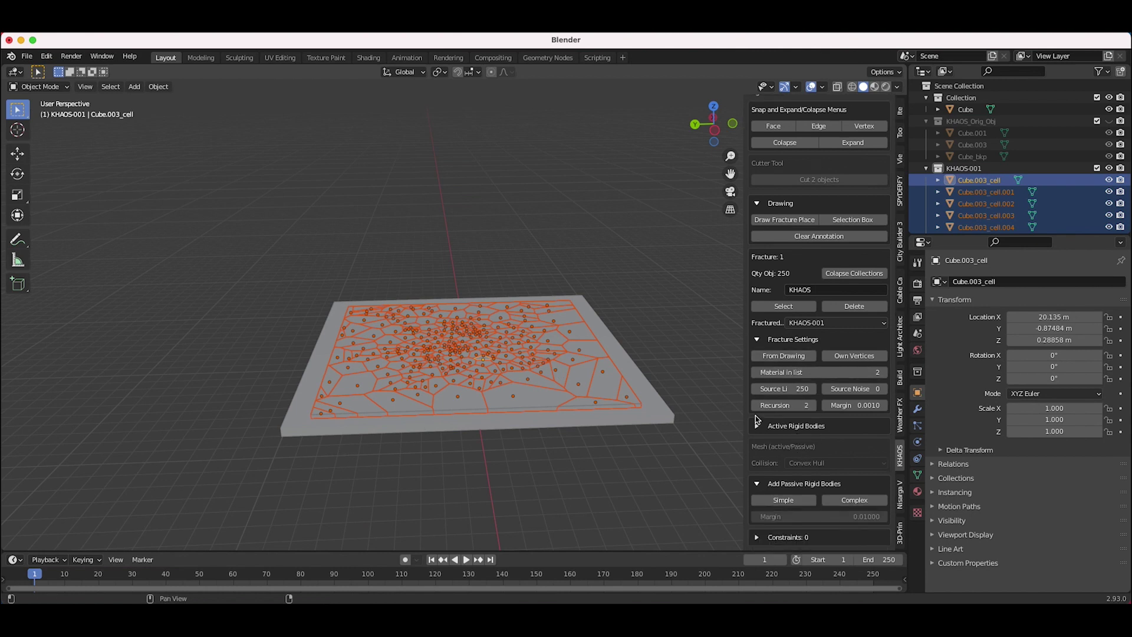
left_click(756, 426)
scroll(760, 425, "down", 3)
left_click(784, 377)
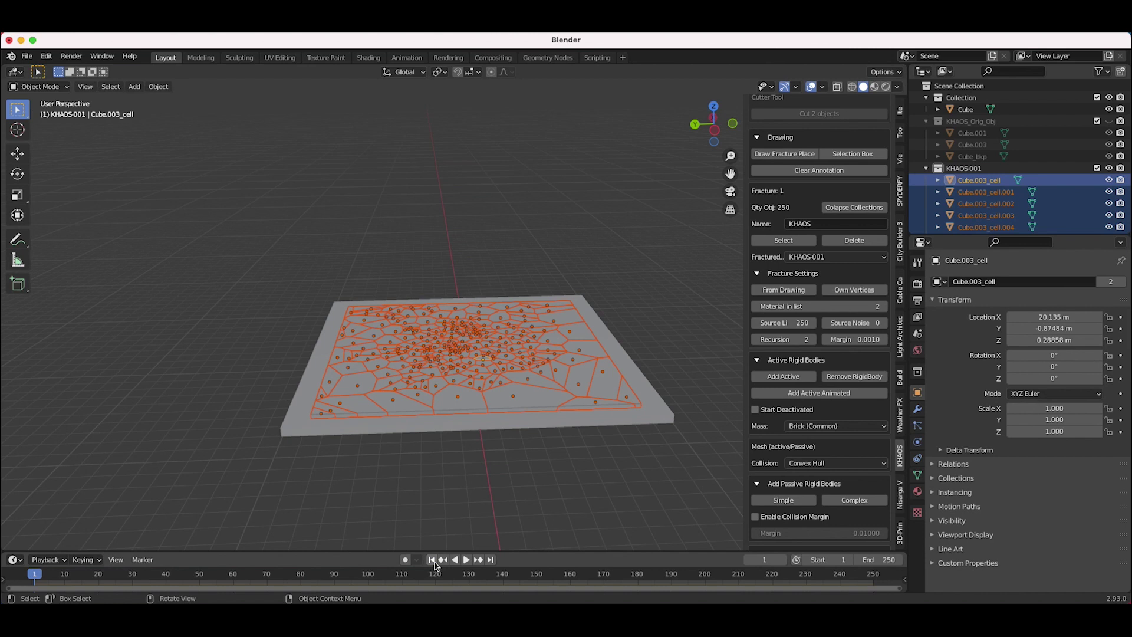
left_click(466, 559)
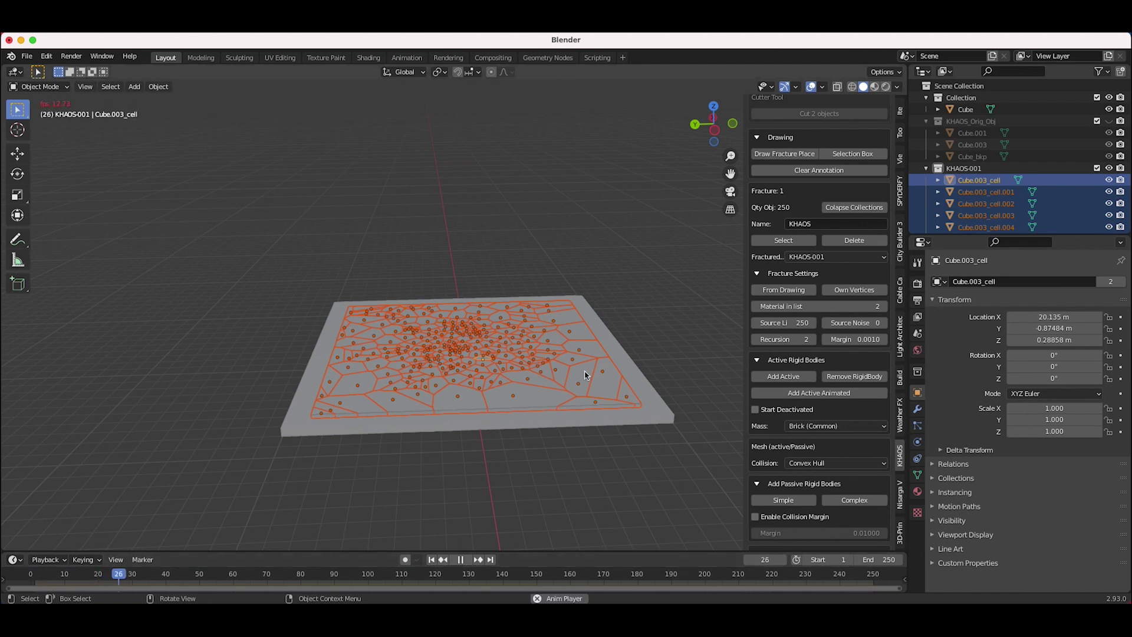
middle_click_drag(608, 384, 592, 424)
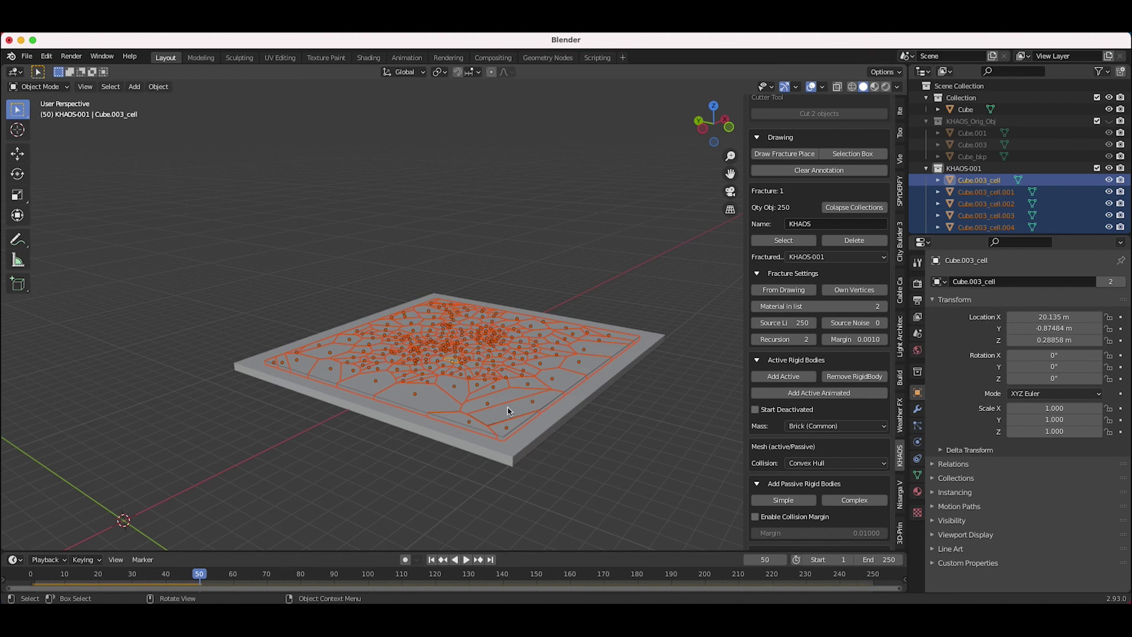
Enable Start Deactivated for the fragments' rigid bodies and review the Mass material presets, keeping Brick (Common)
left_click(755, 410)
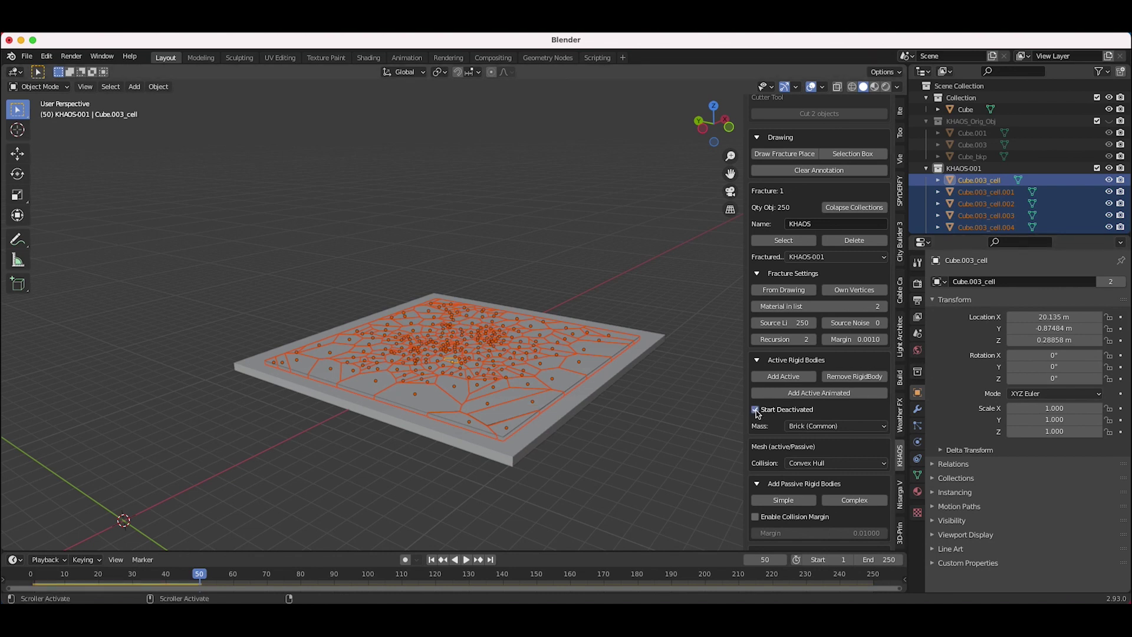
left_click(844, 427)
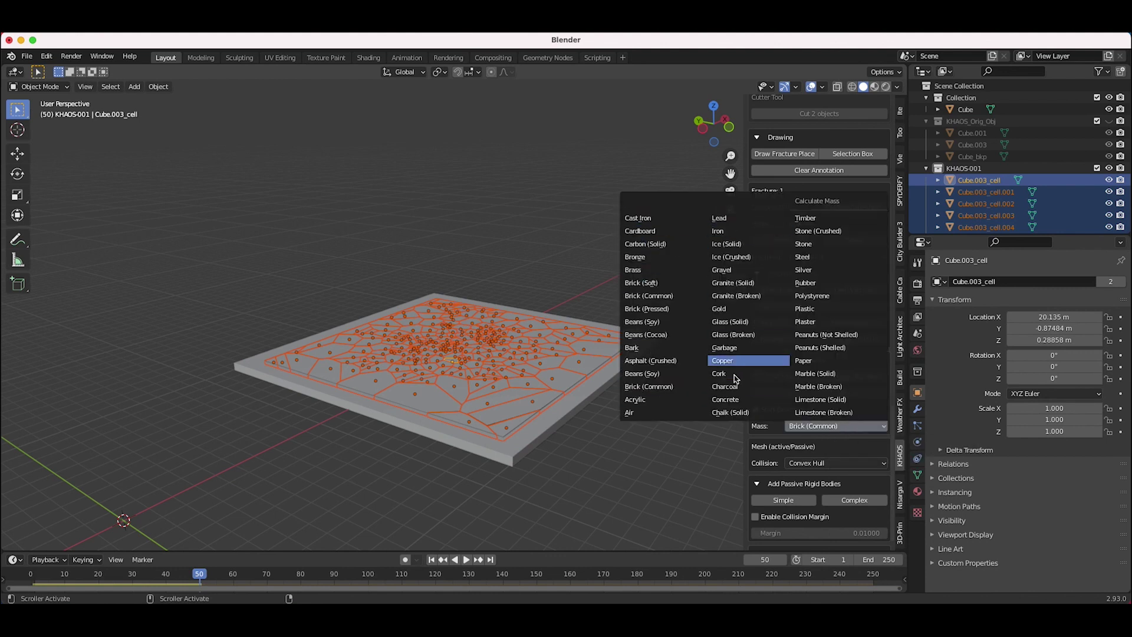
left_click(822, 428)
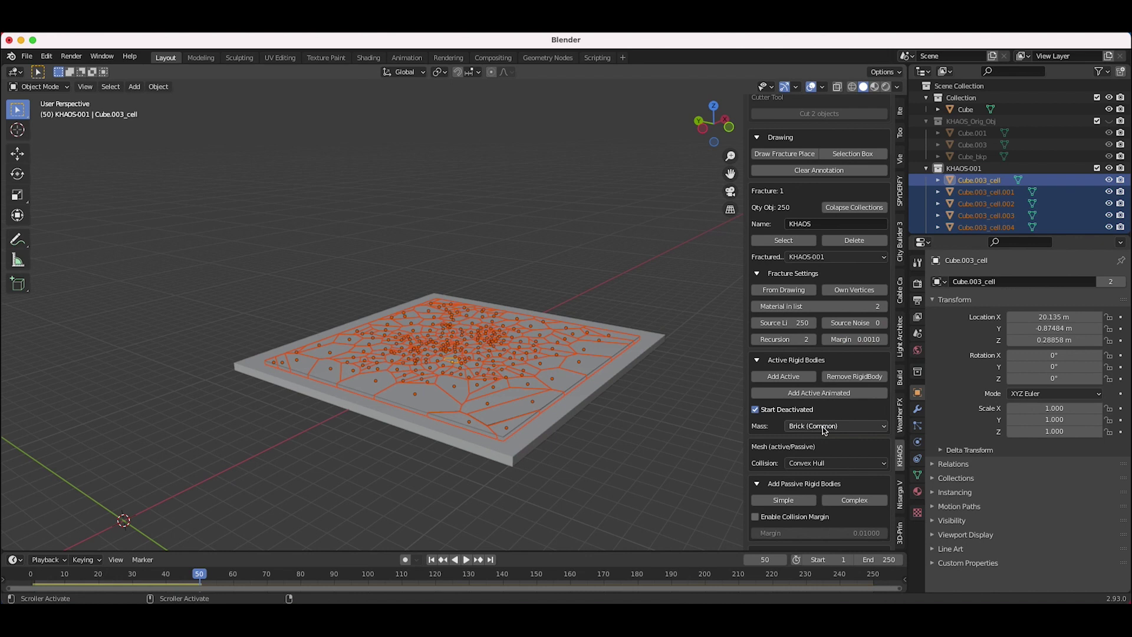
left_click(814, 428)
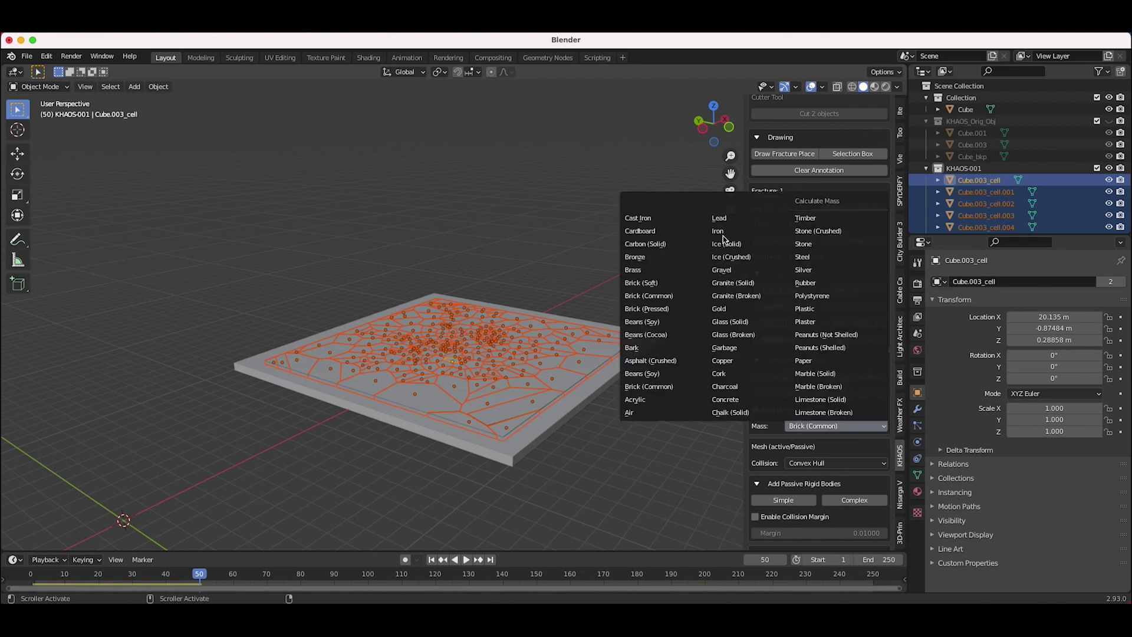
left_click(813, 429)
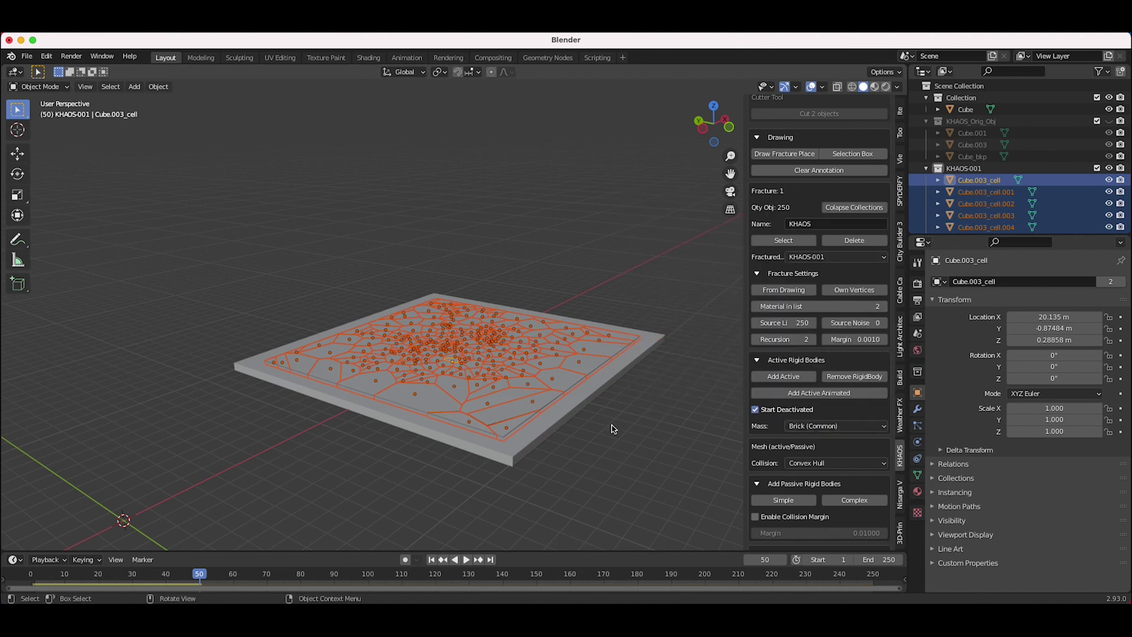
Add a torus mesh to the scene
mouse_move(467, 324)
middle_mouse_down()
mouse_move(462, 380)
mouse_move(471, 343)
middle_mouse_up()
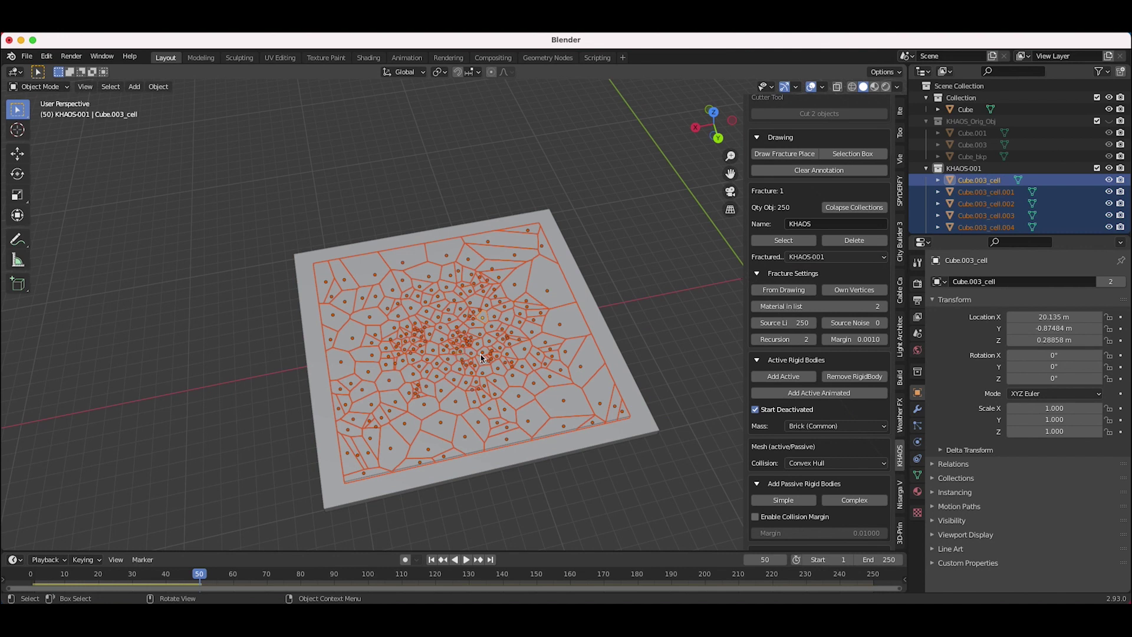
middle_click_drag(455, 349, 608, 321)
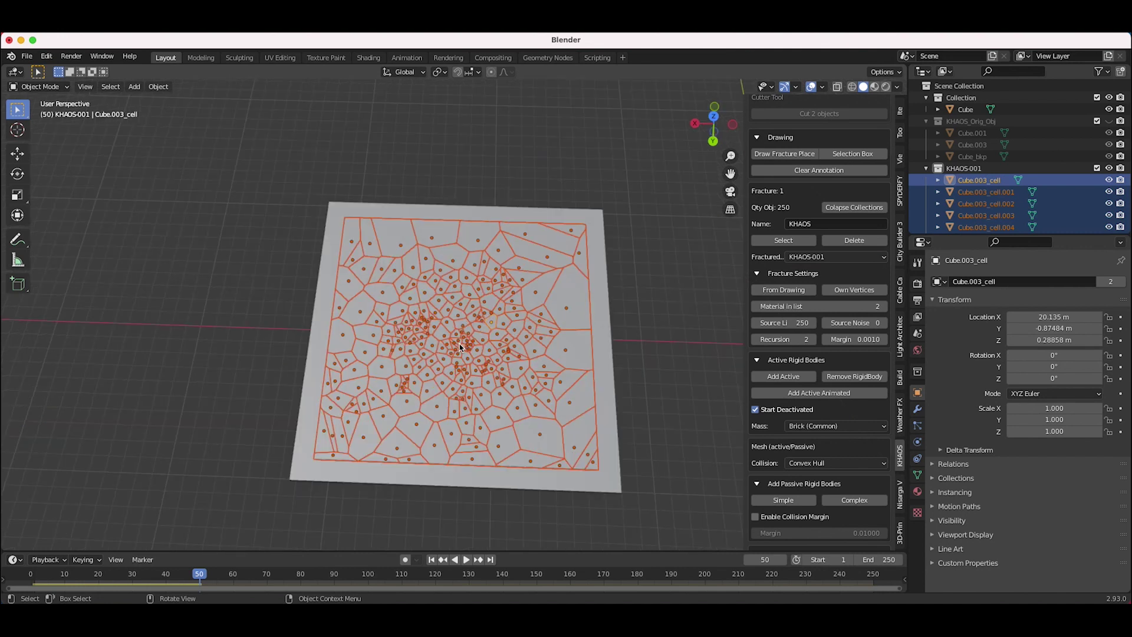
middle_click_drag(534, 396, 448, 378)
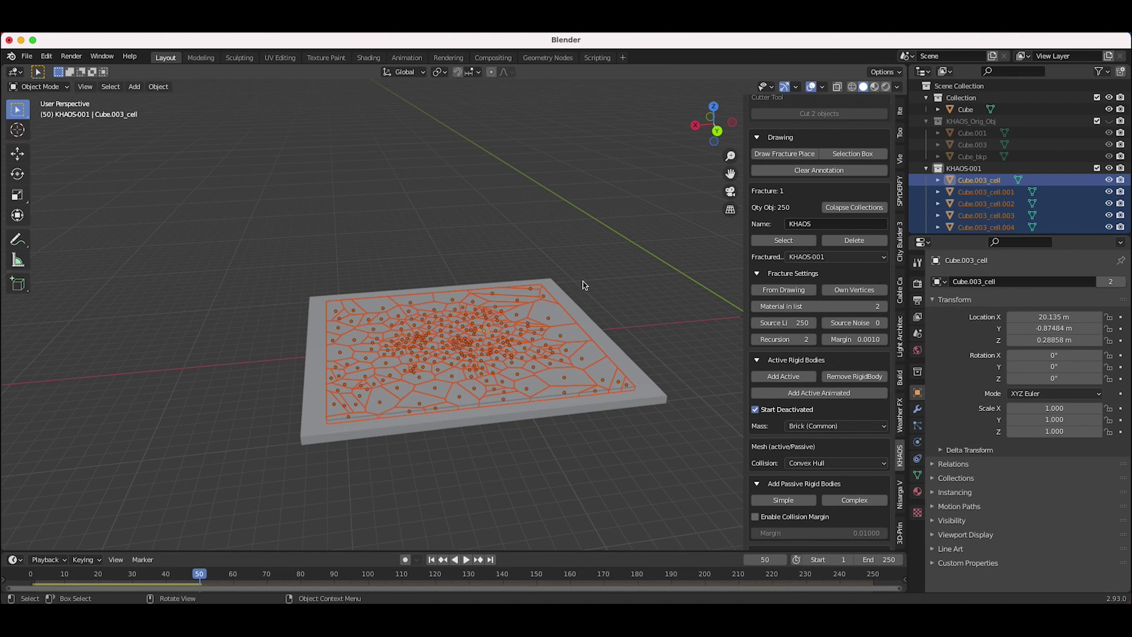
key("shift+a")
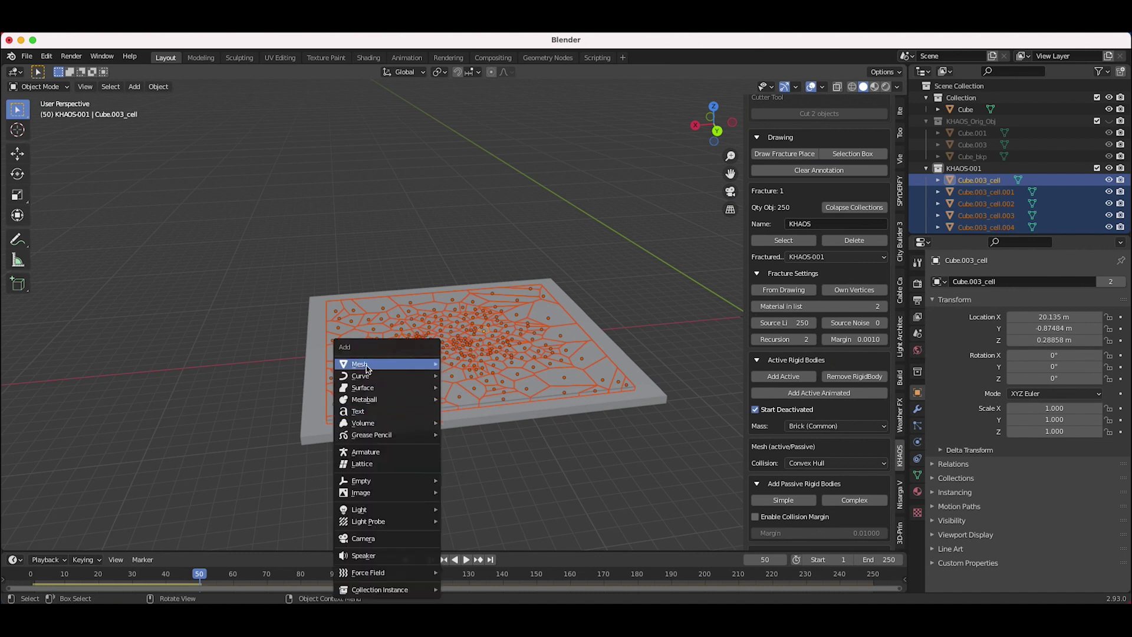
mouse_move(367, 365)
left_click(465, 191)
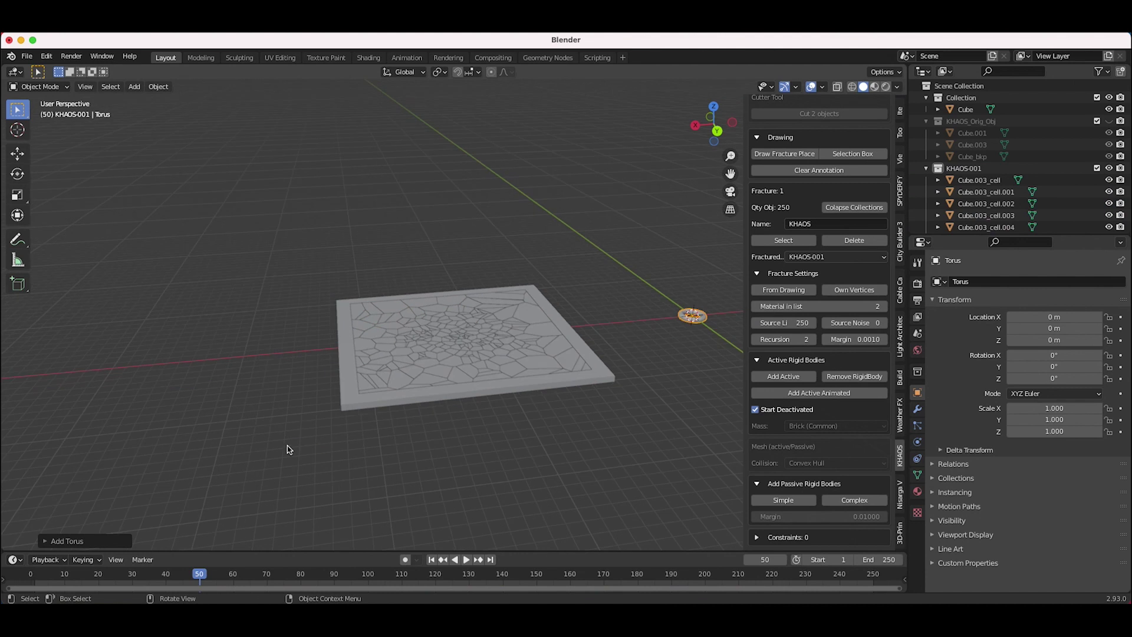
Move the torus along X to about 22.5 m, into the middle of the fractured slab
middle_click_drag(720, 298, 516, 414, "shift")
scroll(517, 414, "up", 3)
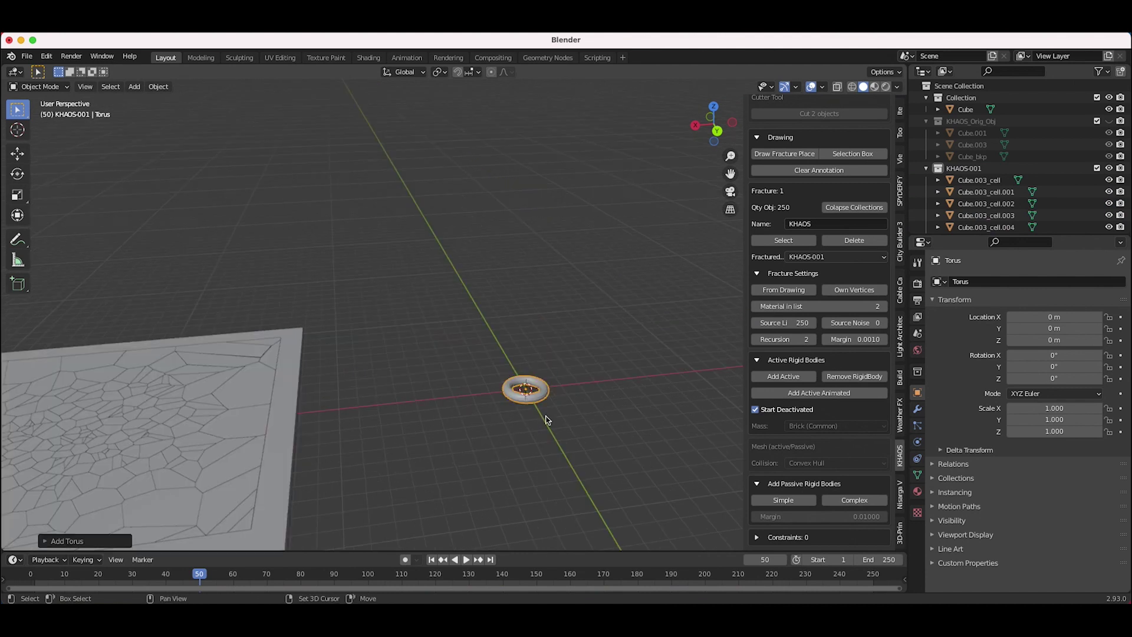
scroll(530, 416, "left", 3, "shift")
middle_click_drag(532, 416, 564, 374)
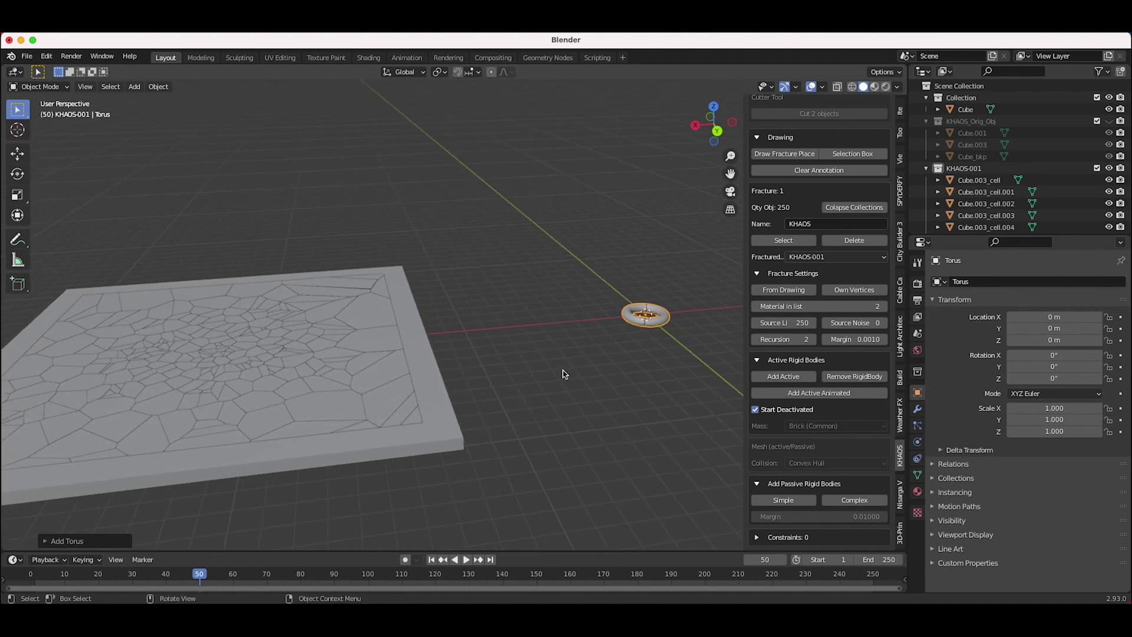
key("g")
key("x")
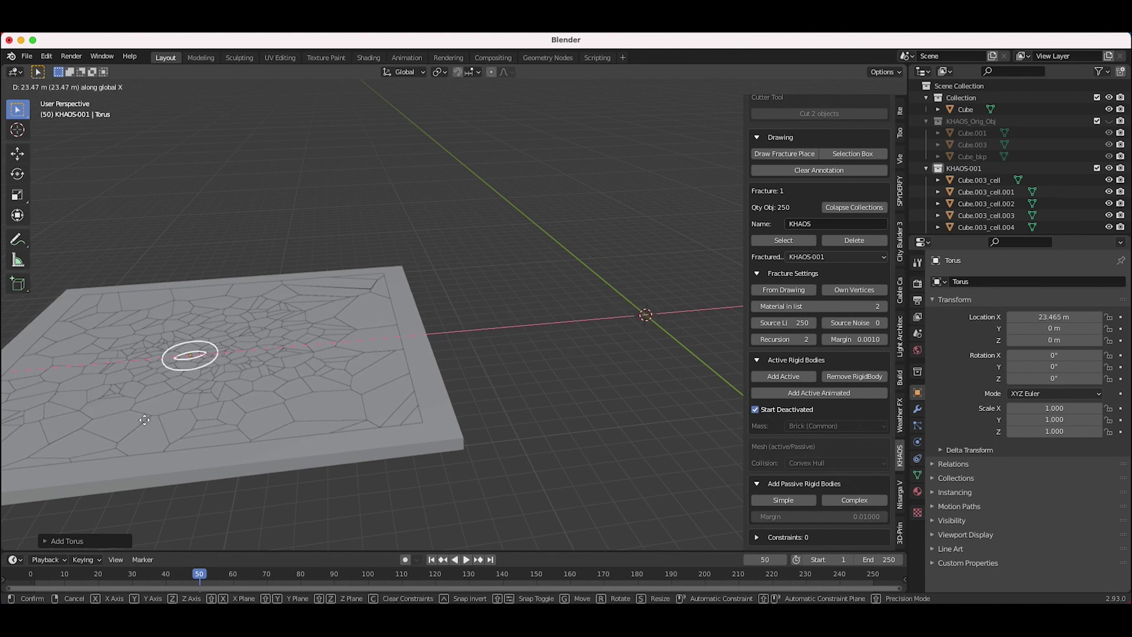
left_click(165, 417)
Scale the torus up uniformly to about 2.17
scroll(165, 417, "left", 3, "shift")
scroll(164, 417, "down", 5)
scroll(164, 418, "up", 2)
scroll(164, 416, "up", 2)
key("s")
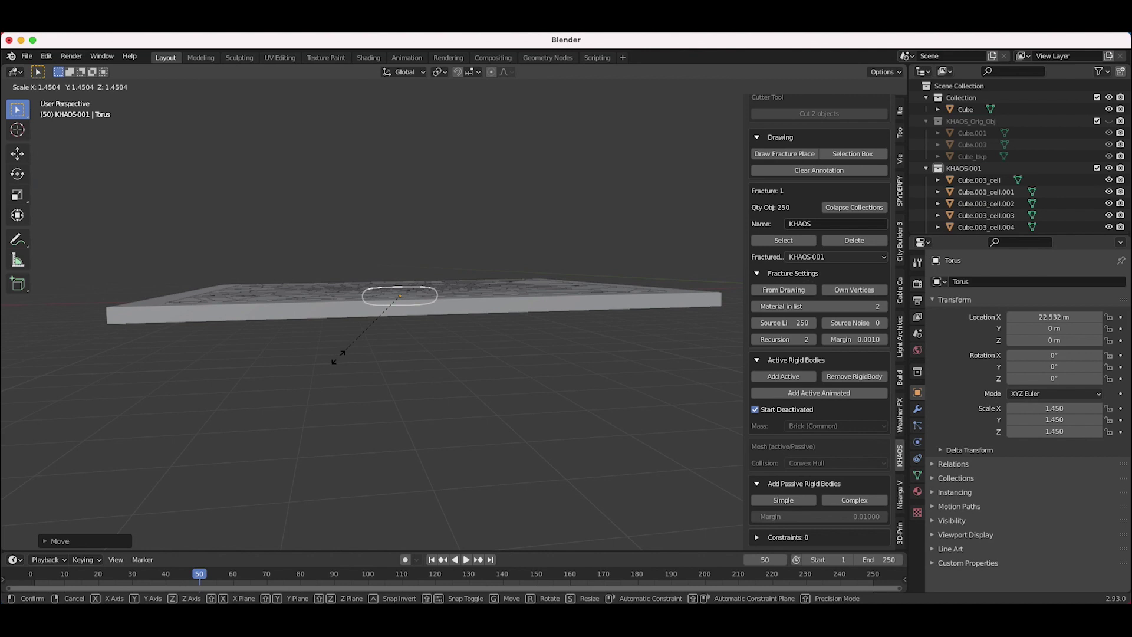
left_click(313, 393)
Centre the torus on the densest fragments by moving it to about 0.62 m in Y and 22.47 m in X
scroll(441, 357, "down", 10)
key("g")
key("y")
left_click(442, 369)
key("g")
key("x")
left_click(445, 366)
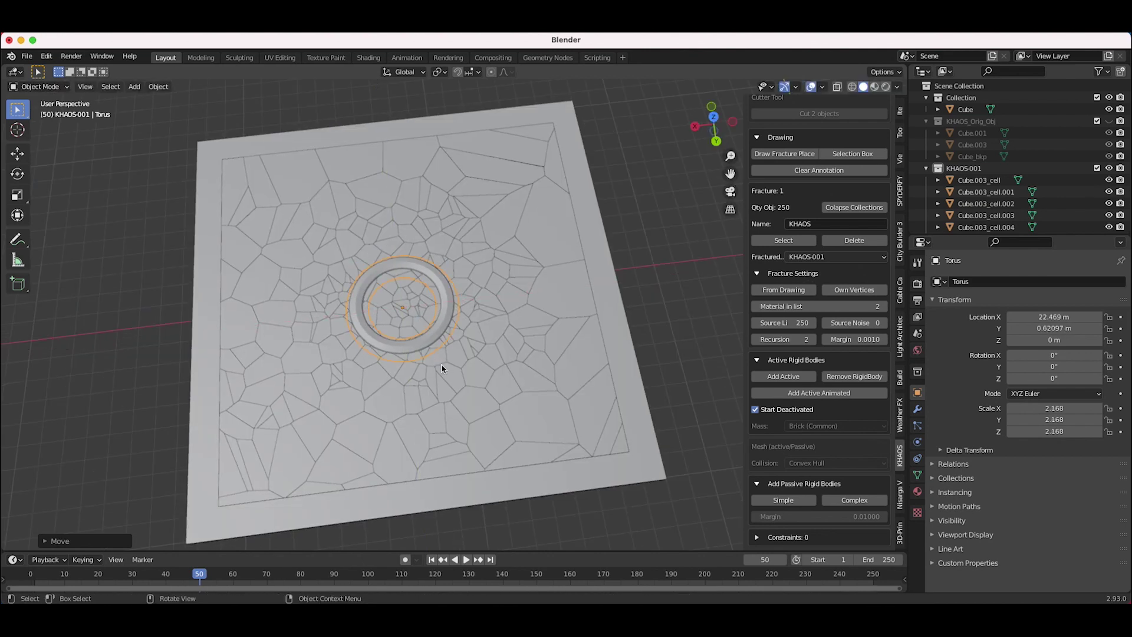
Stretch the torus to a scale of about 3.38 in X and 3.68 in Y
scroll(444, 367, "up", 10)
middle_click_drag(443, 369, 543, 312)
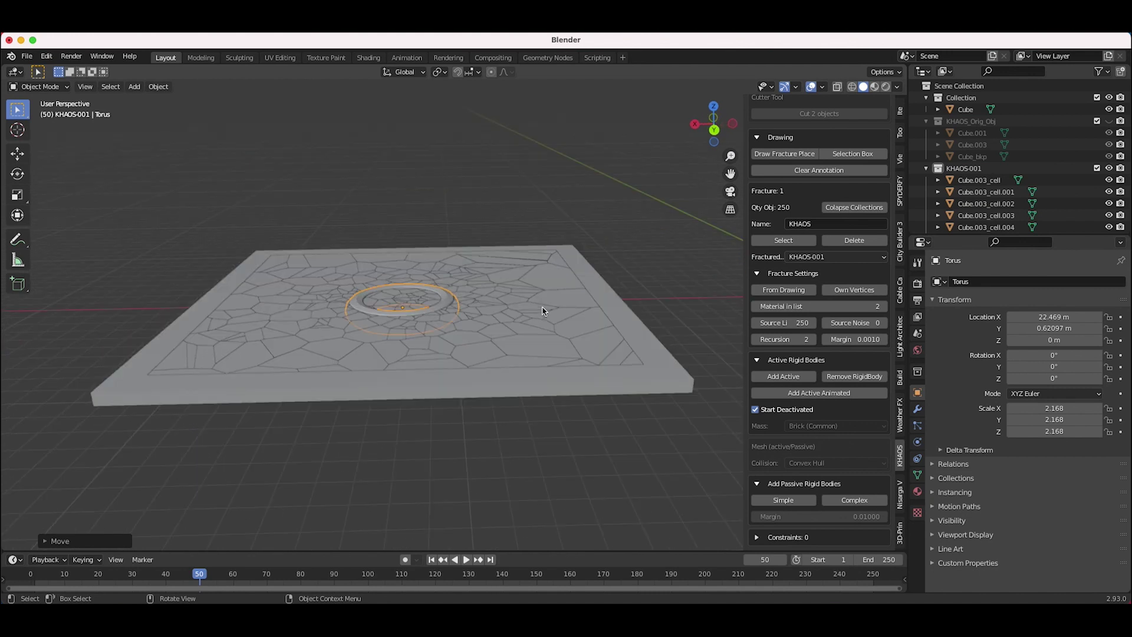
key("s")
key("x")
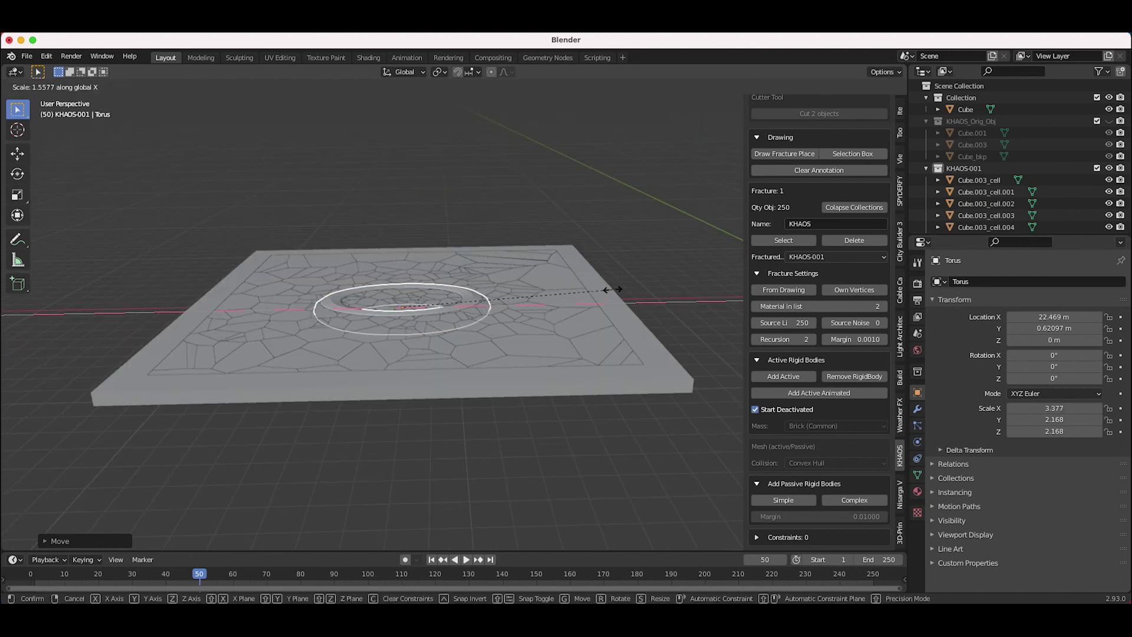
left_click(613, 293)
key("s")
key("y")
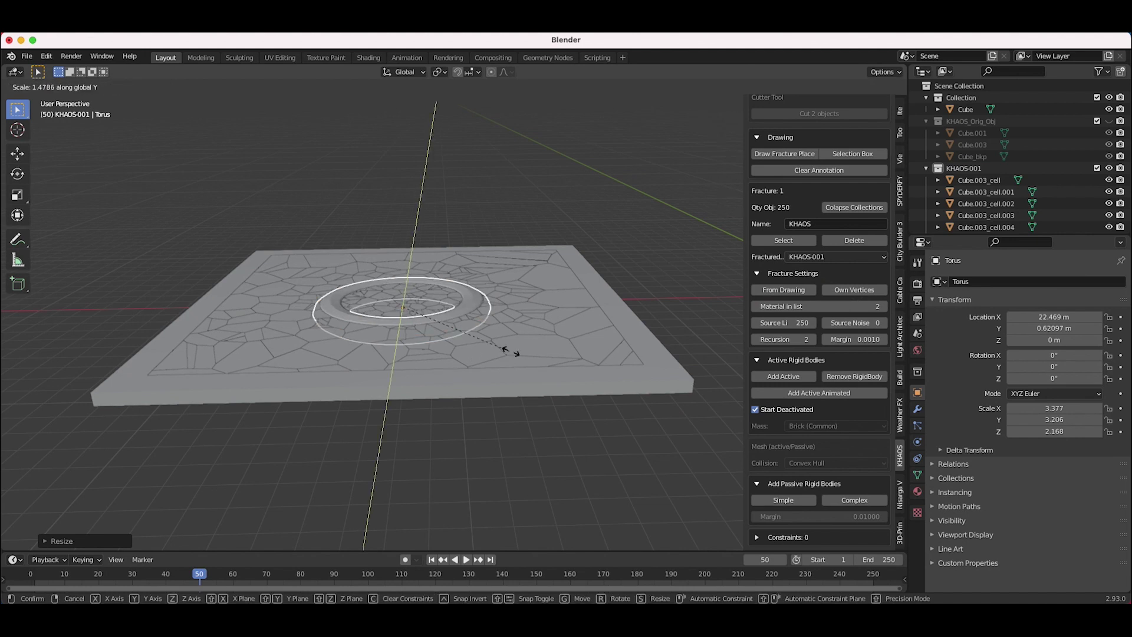
left_click(528, 350)
Shrink the torus uniformly to a scale of about 1.15 in X, 1.25 in Y and 0.74 in Z
middle_click_drag(529, 350, 377, 277)
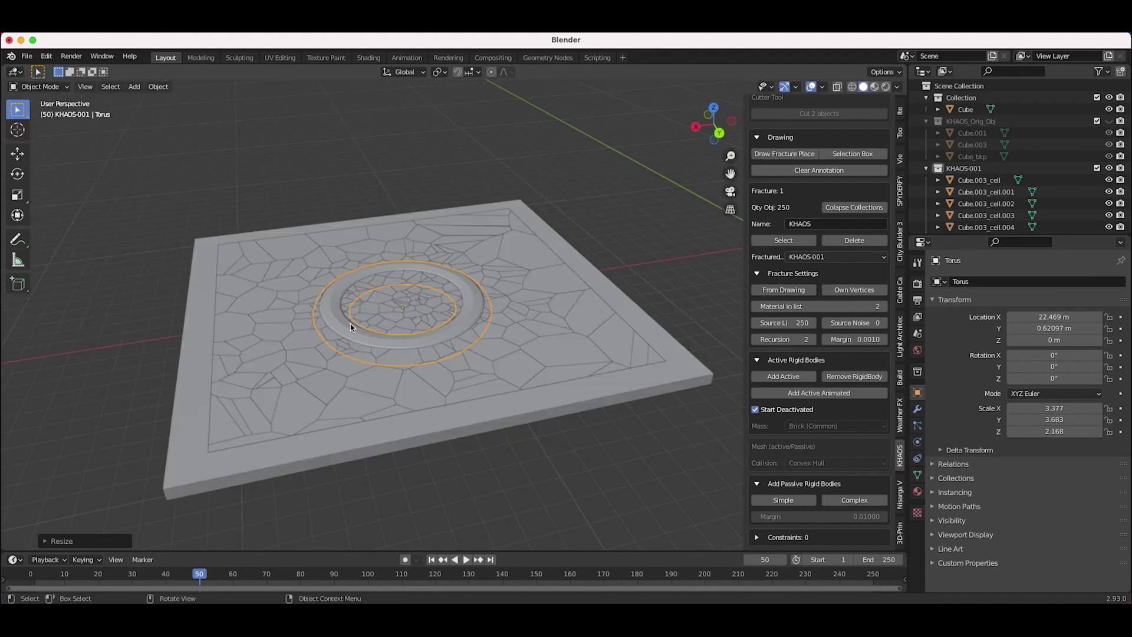
key("s")
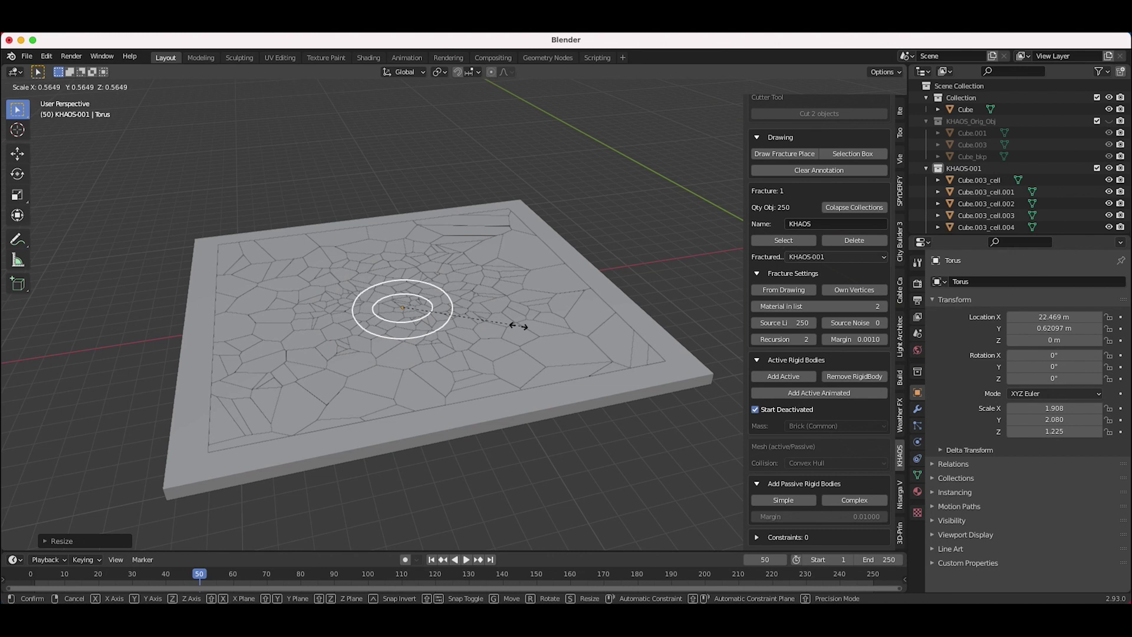
left_click(472, 330)
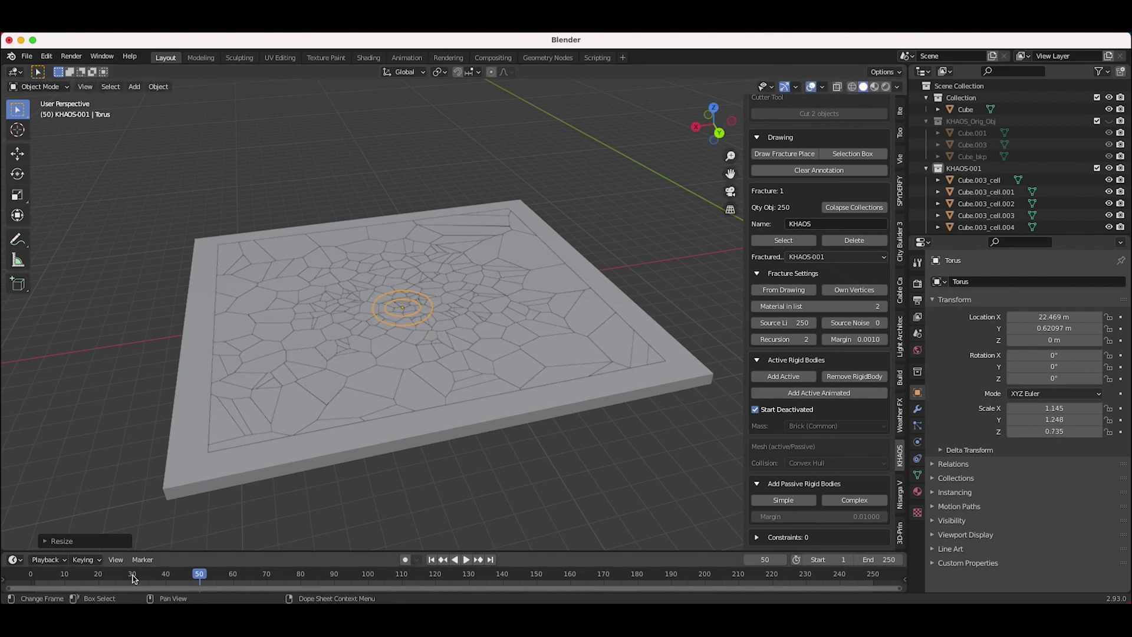
Go to frame 1 and lower the torus beneath the slab to about -0.57 m in Z
left_click(134, 575)
left_click(431, 559)
middle_click_drag(478, 448, 464, 402)
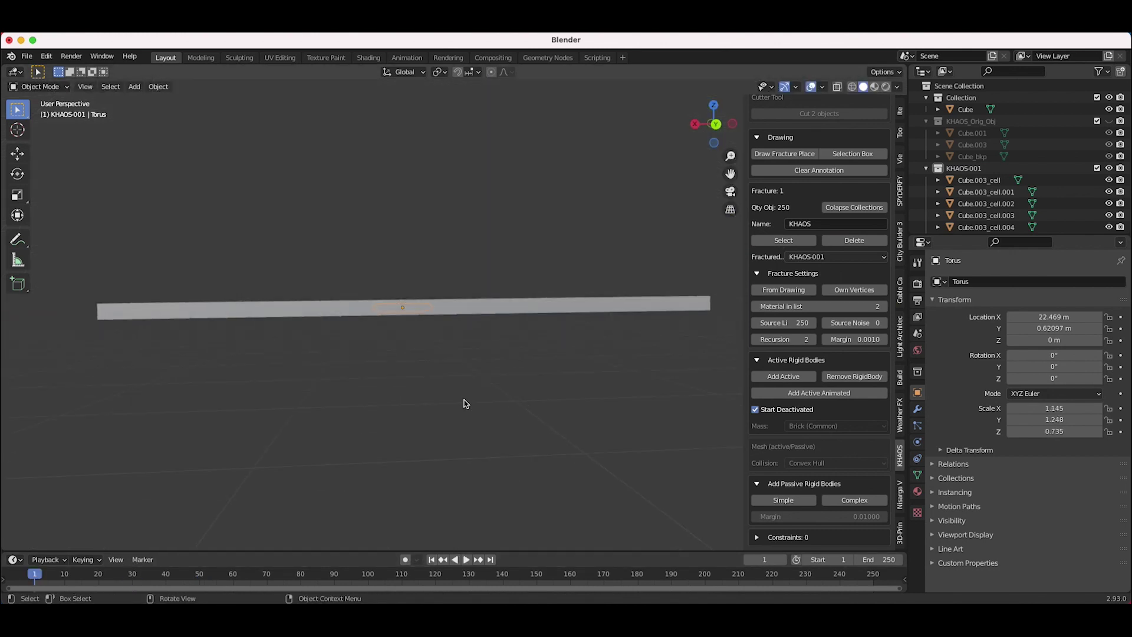
key("g")
key("z")
left_click(404, 372)
middle_click_drag(404, 372, 404, 372)
Insert a Location, Rotation & Scale keyframe for the lowered torus and shift it to frame 30
key("i")
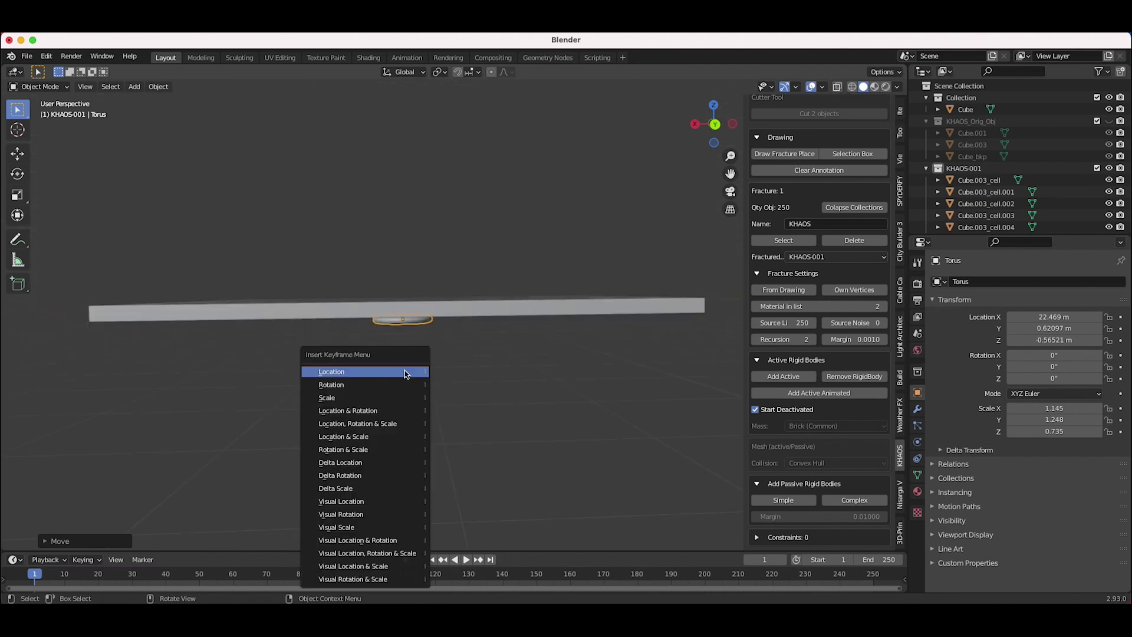
left_click(362, 424)
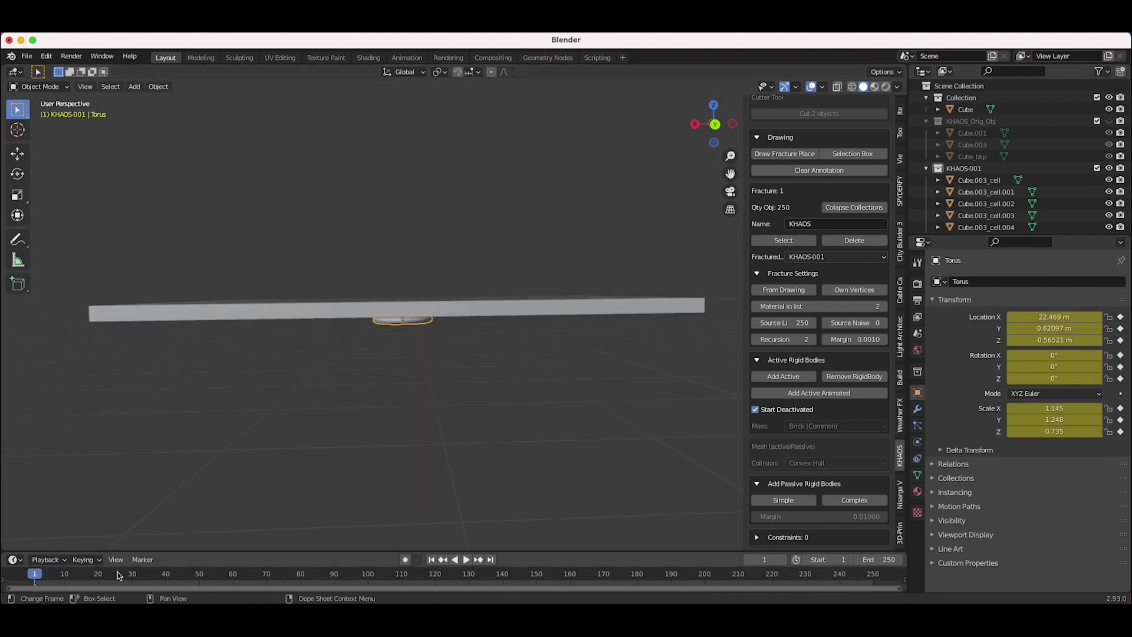
left_click_drag(95, 576, 132, 578)
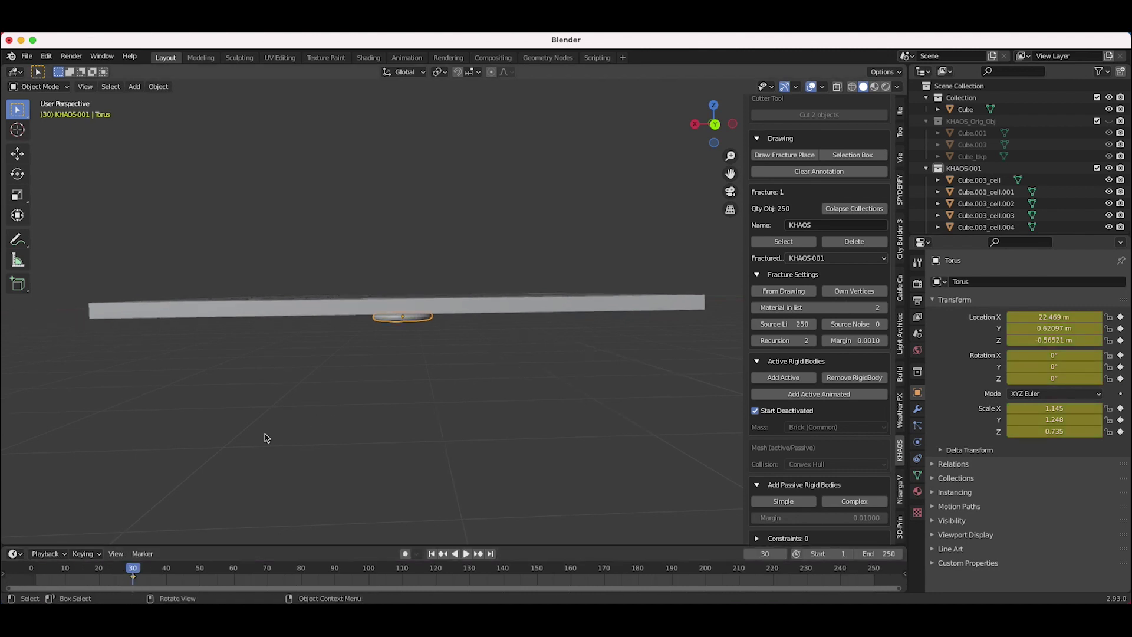
Advance to frame 32 and raise the torus into the slab at about 0.25 m in Z
key("Right")
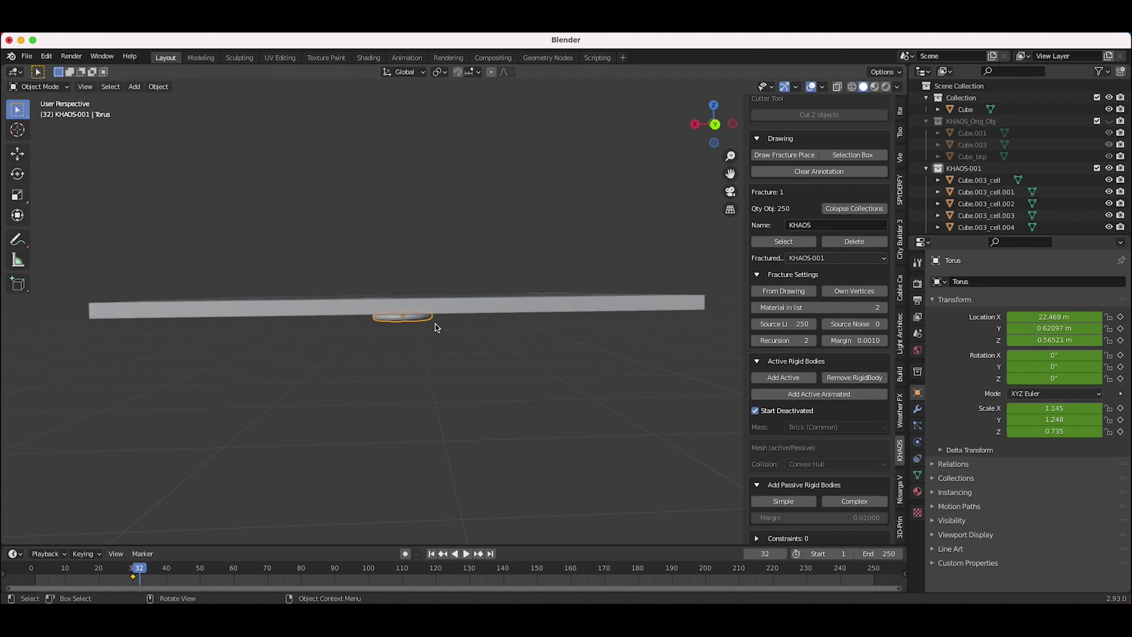
middle_click_drag(415, 316, 419, 334)
key("g")
key("z")
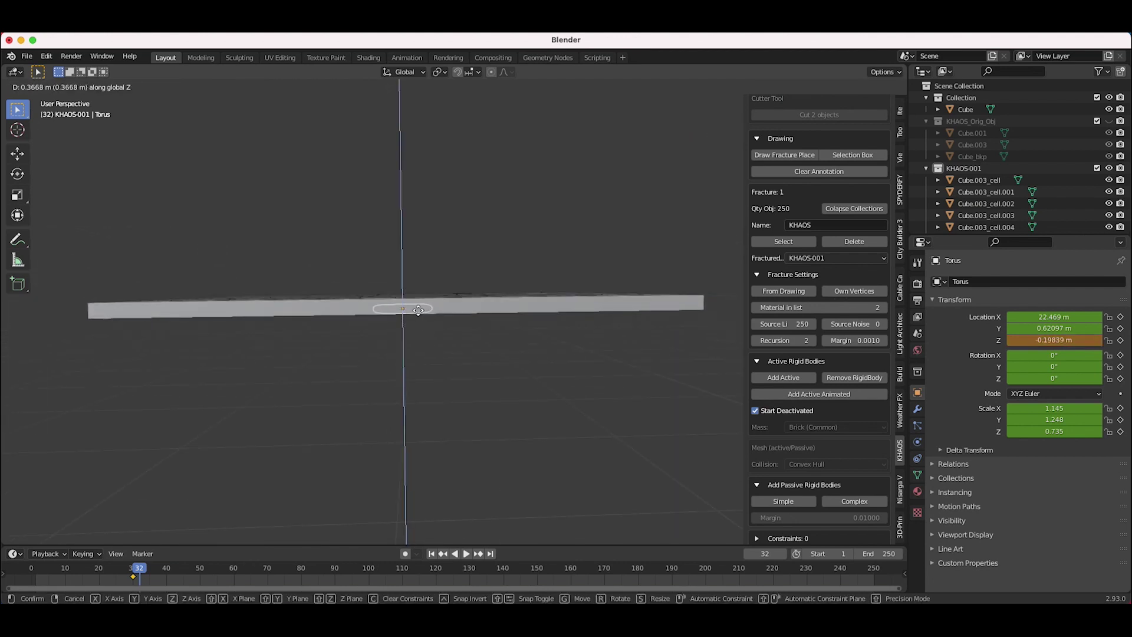
left_click(444, 308)
key("g")
key("z")
left_click(444, 306)
middle_click_drag(444, 305, 411, 323)
scroll(411, 323, "up", 5)
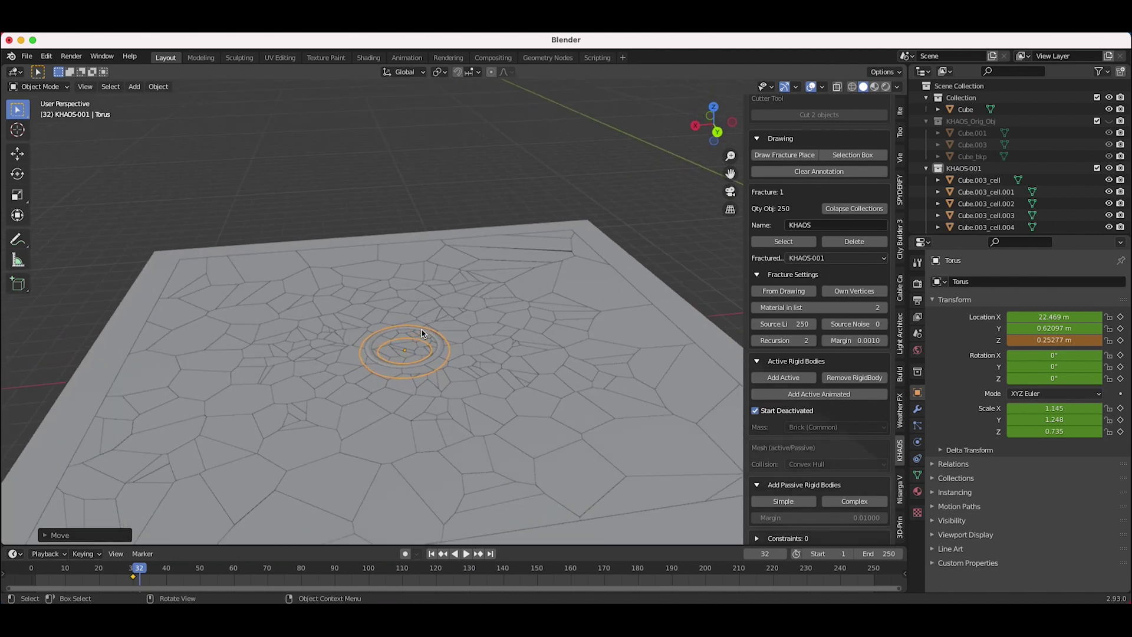
Insert a Location, Rotation & Scale keyframe for the raised torus at frame 32
middle_click_drag(394, 336, 398, 403)
key("i")
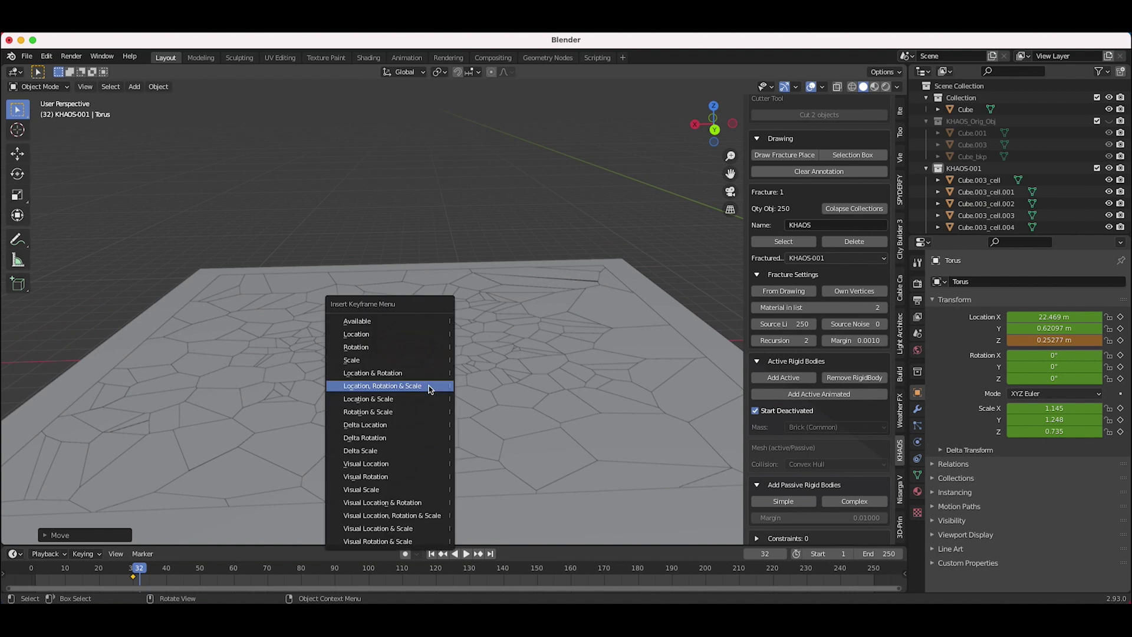
left_click(428, 386)
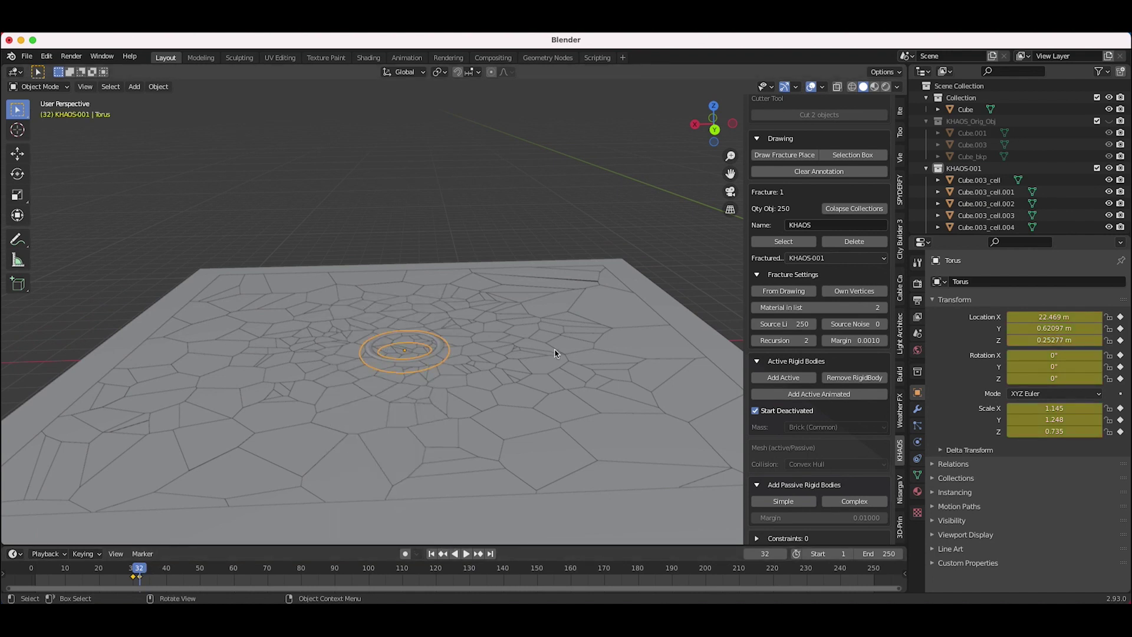
At frame 40, enlarge the torus to a scale of about 4.88 in X and 5.32 in Y, flattened to 2.29 in Z
left_click_drag(140, 569, 166, 572)
key("space")
key("s")
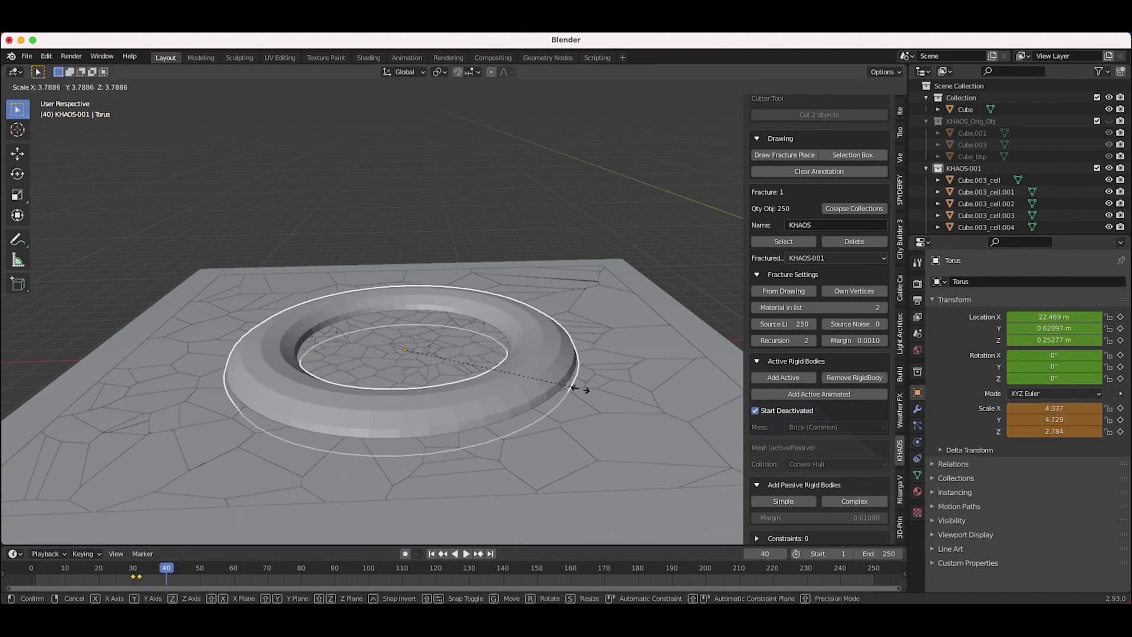
left_click(593, 376)
key("s")
key("z")
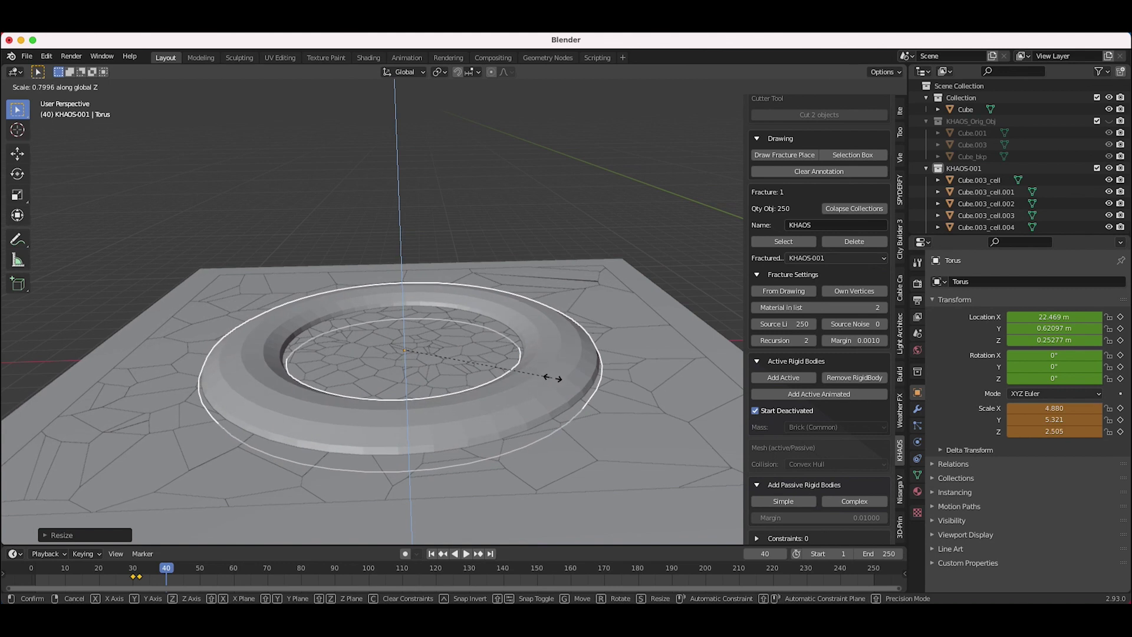
left_click(539, 377)
Lower the enlarged torus to about -0.02 m in Z and keyframe its location, rotation and scale at frame 40
middle_click_drag(539, 378, 533, 349)
key("g")
key("z")
left_click(561, 288)
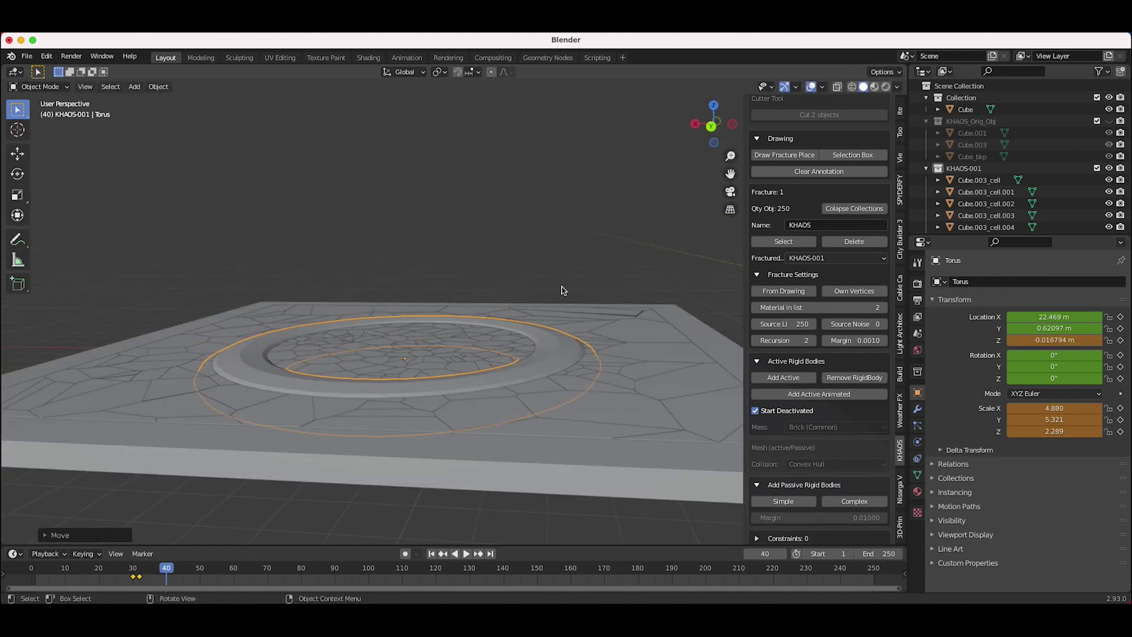
key("i")
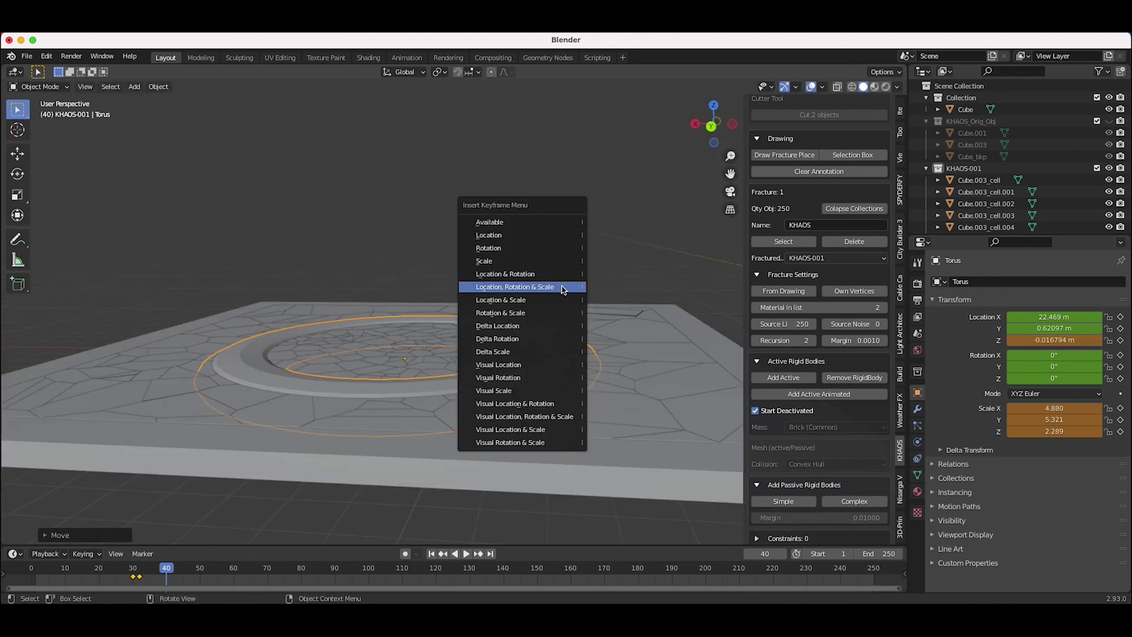
left_click(562, 289)
Play the torus animation from the first frame to check its rise and expansion
left_click(431, 554)
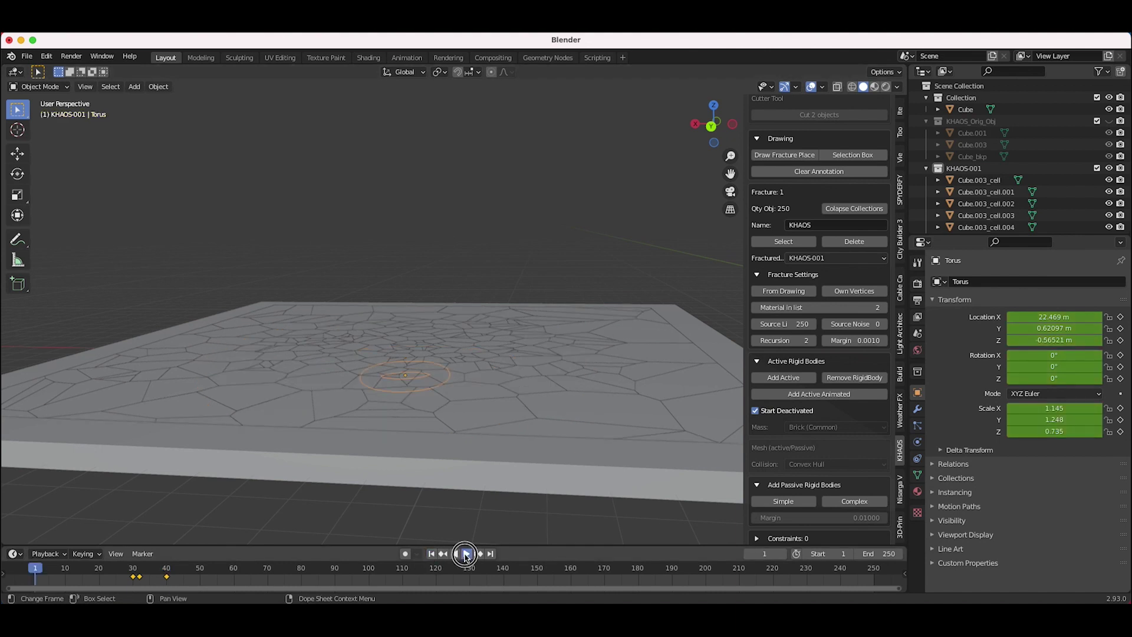
left_click(466, 554)
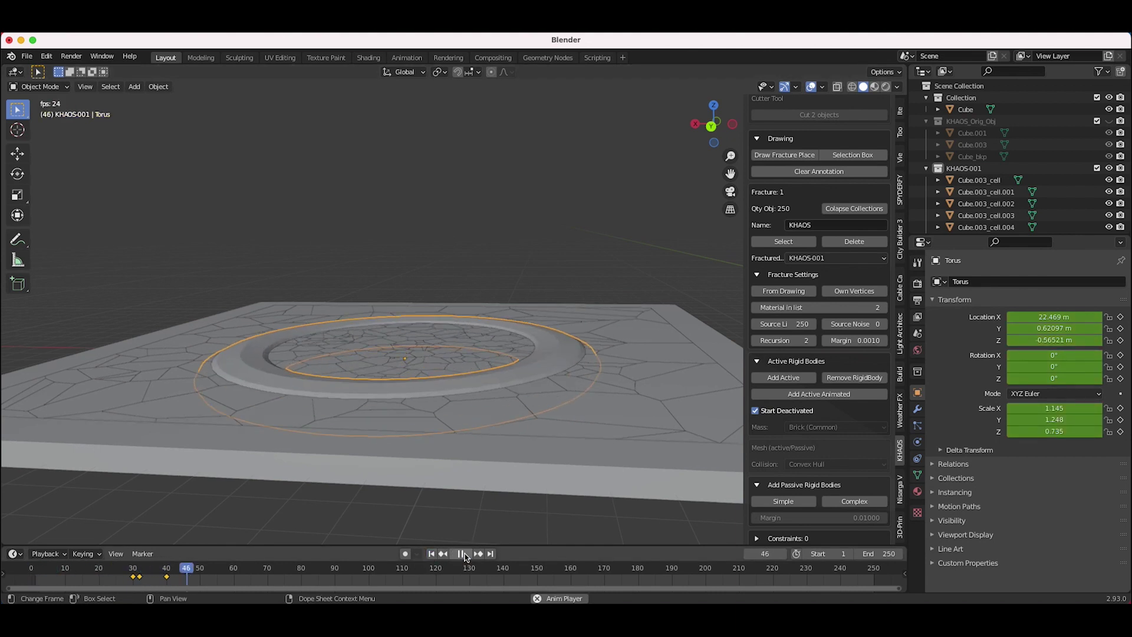
left_click(463, 554)
scroll(477, 354, "up", 3)
scroll(477, 353, "down", 4)
scroll(478, 354, "up", 3)
Make the torus an active animated rigid body with KHAOS
middle_click_drag(477, 354, 287, 306)
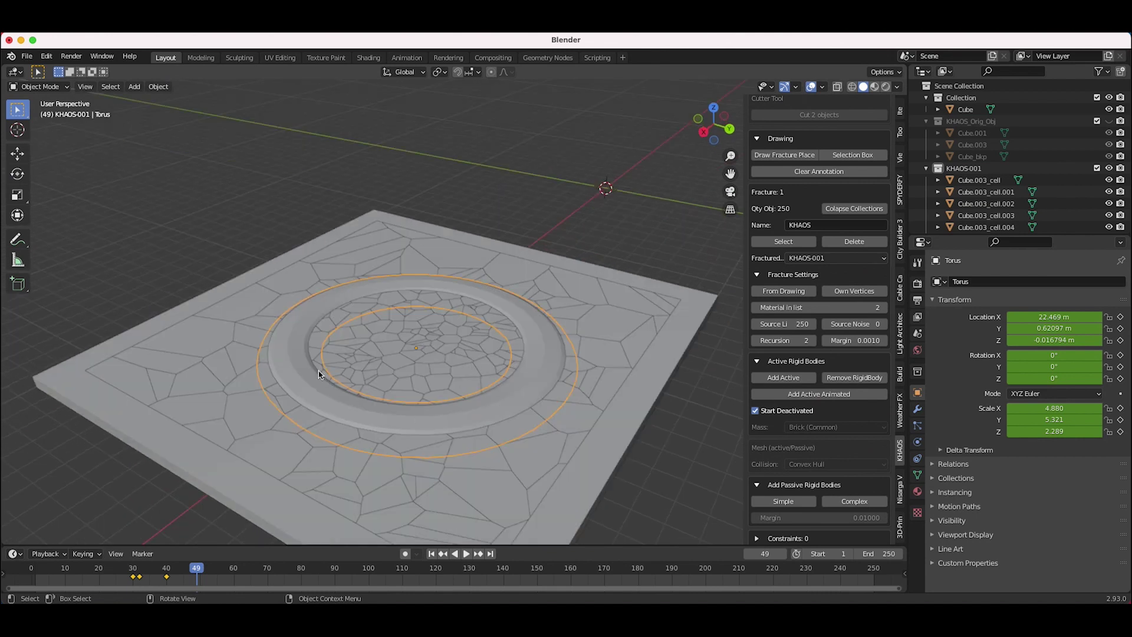
middle_click_drag(585, 370, 586, 368)
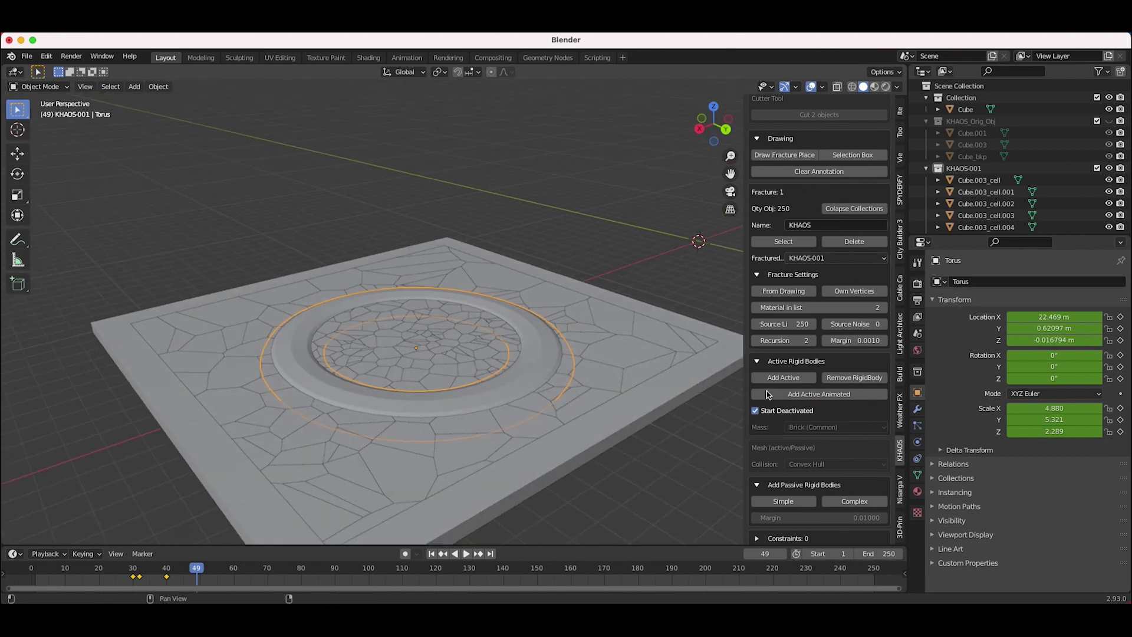
left_click(824, 393)
Play the rigid body simulation from the first frame twice to examine how the torus throws up the fragments
left_click(431, 554)
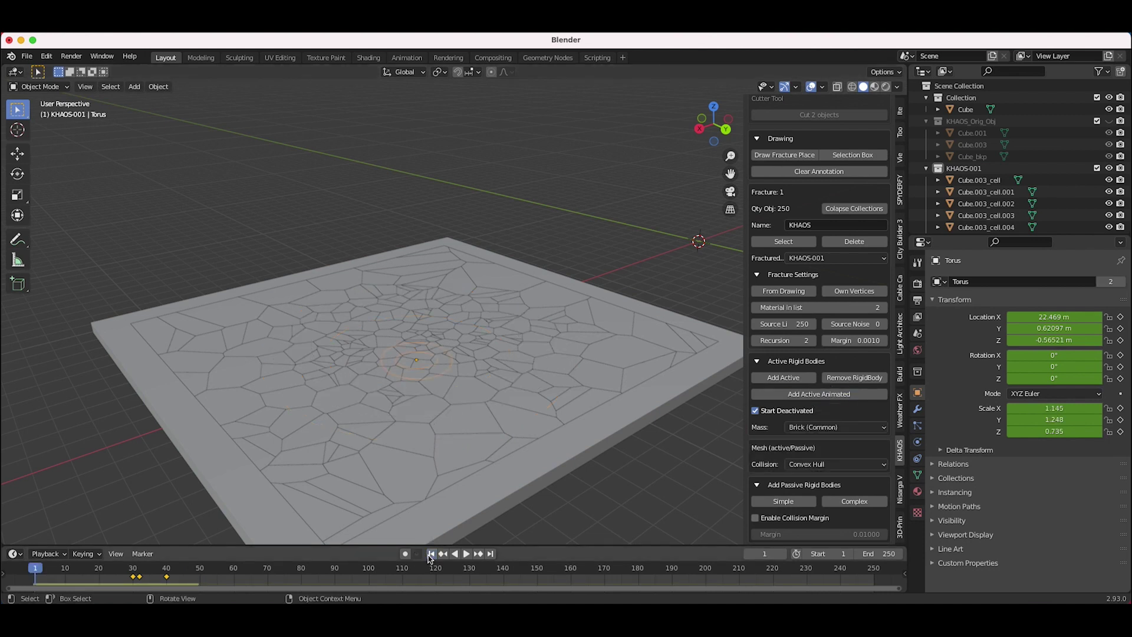
left_click(467, 554)
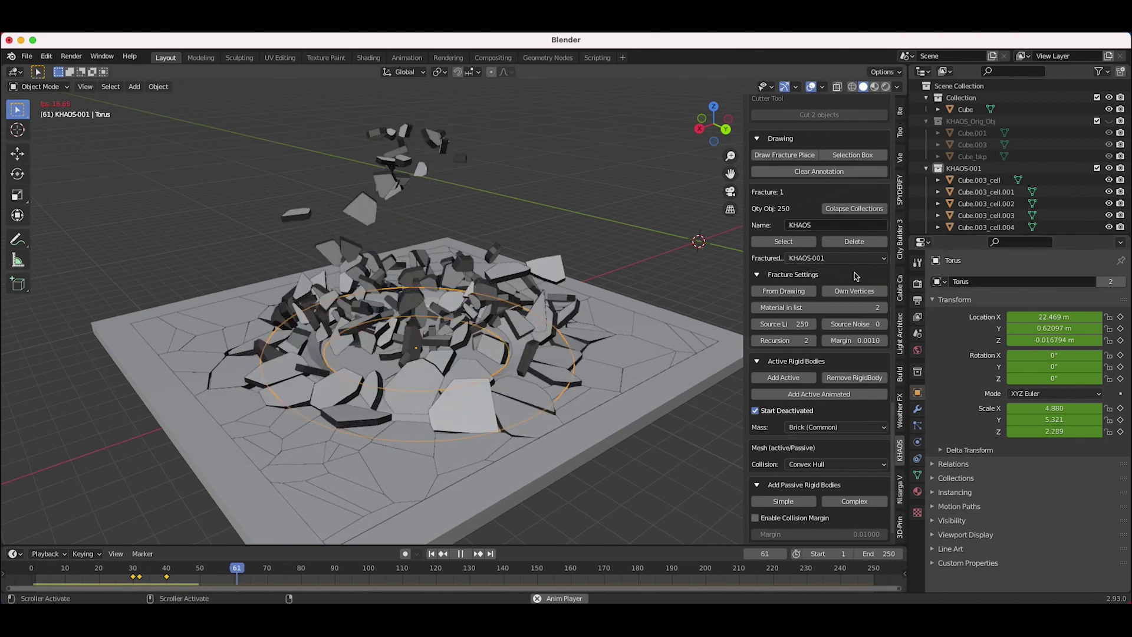
left_click(460, 554)
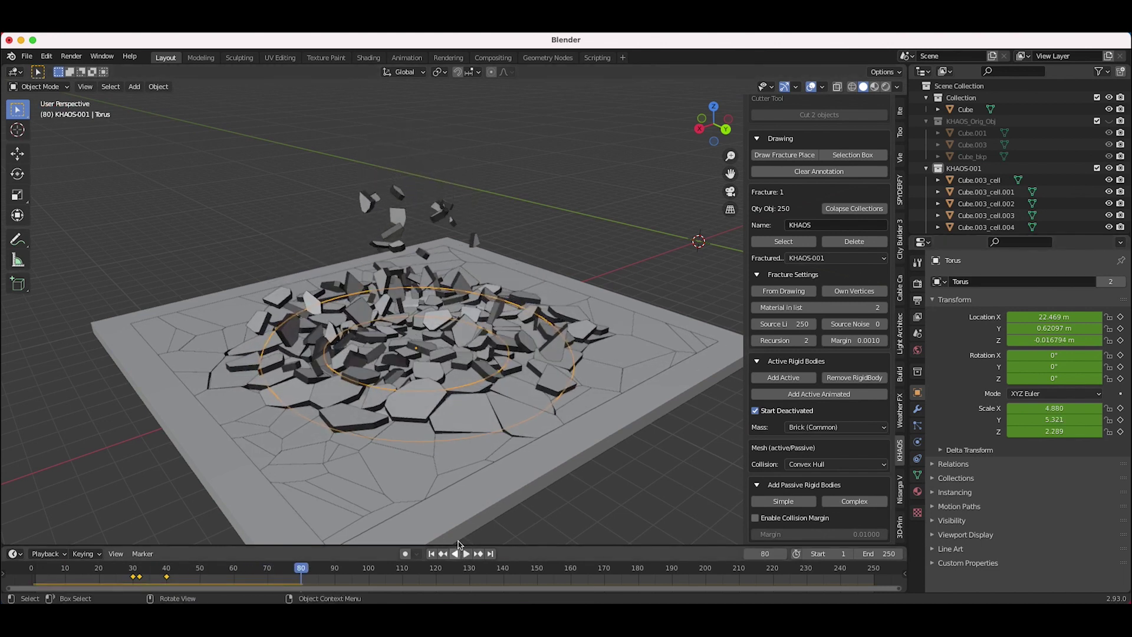
scroll(514, 333, "down", 2)
left_click(430, 553)
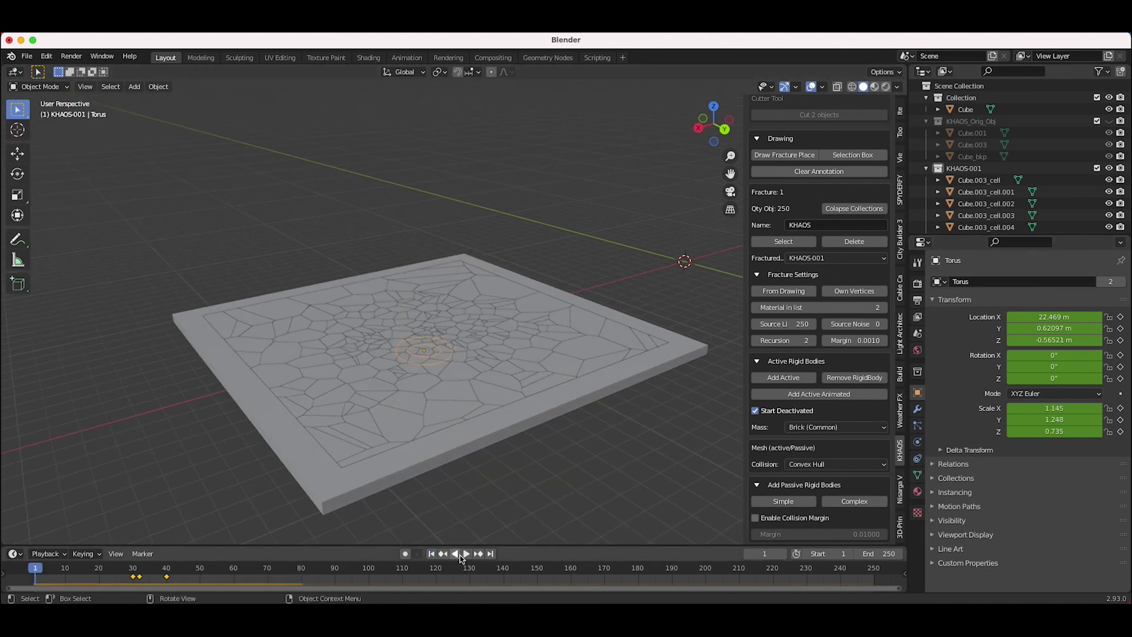
left_click(465, 553)
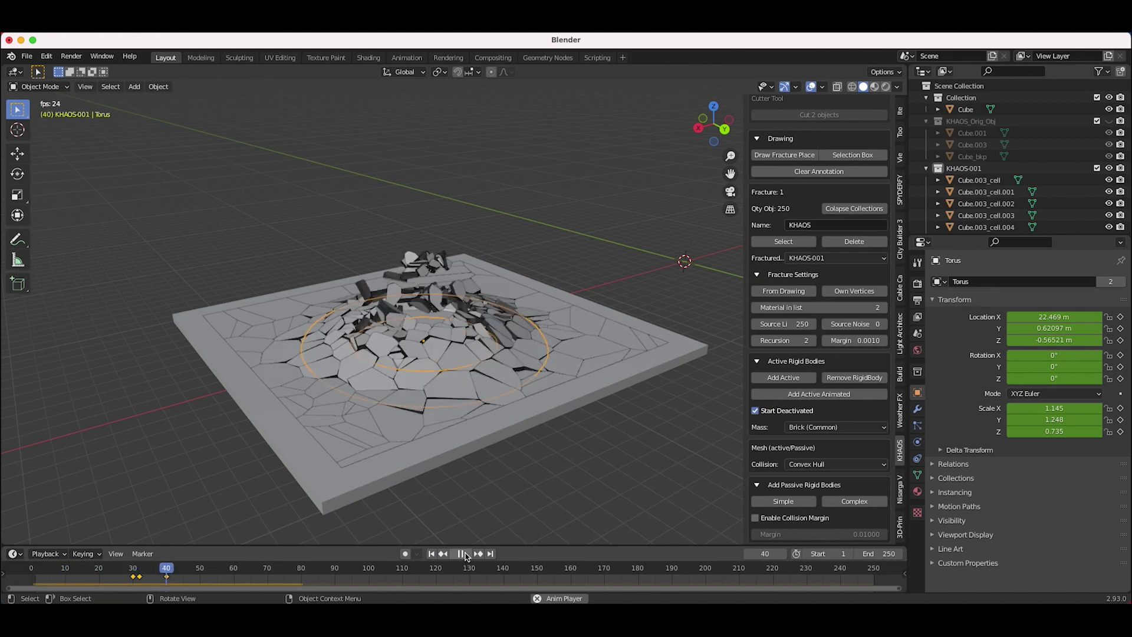
left_click(461, 553)
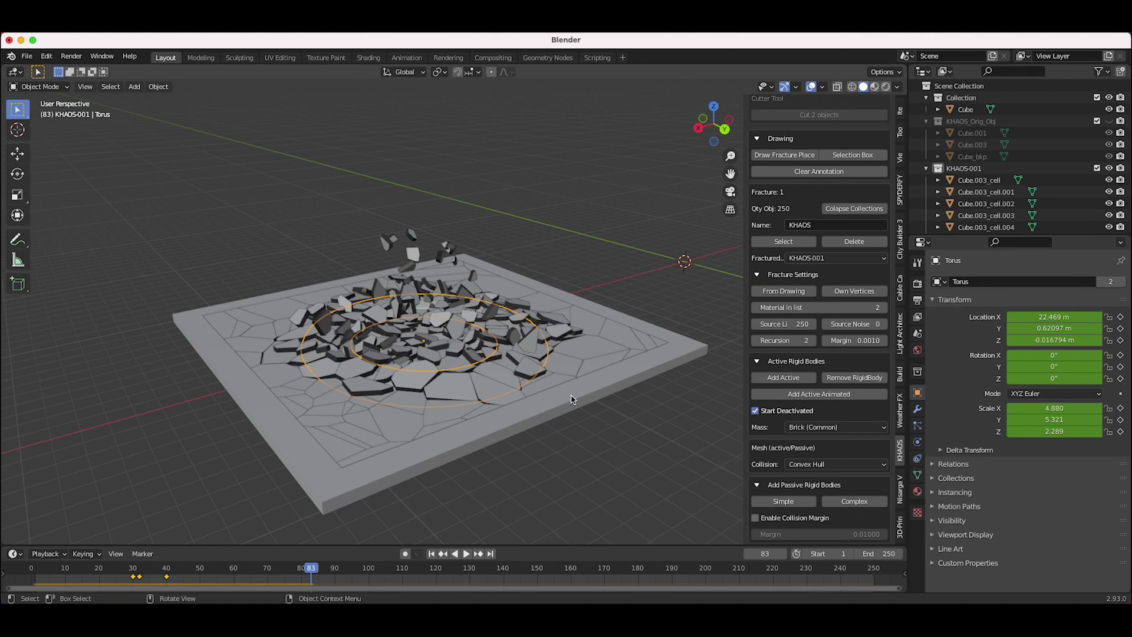
At frame 40, enlarge the torus to a scale of about 6.44 in X, 7.02 in Y and 2.48 in Z and re-keyframe location, rotation and scale
left_click(166, 567)
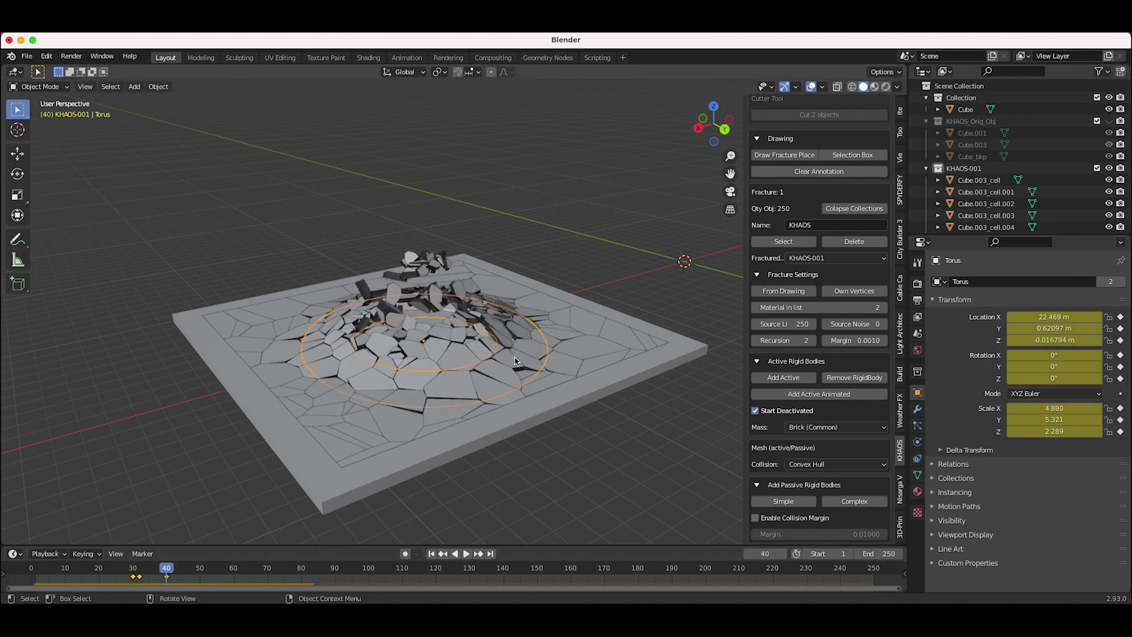
key("s")
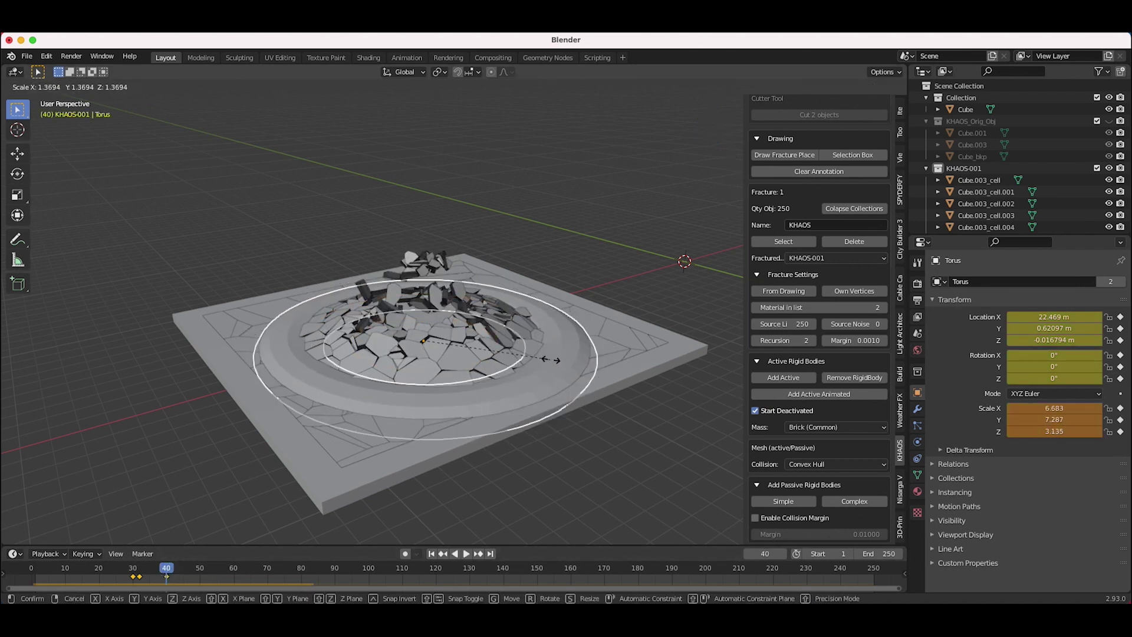
left_click(553, 352)
key("i")
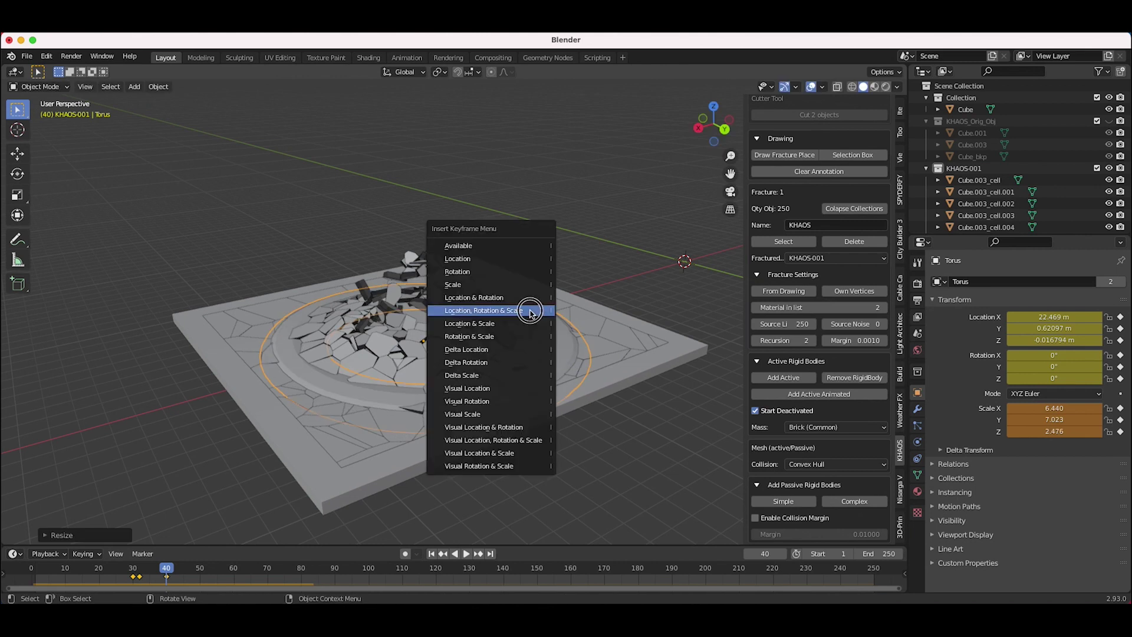
left_click(531, 310)
Replay the simulation from the first frame and examine the wider destruction from another angle
left_click(431, 553)
left_click(466, 553)
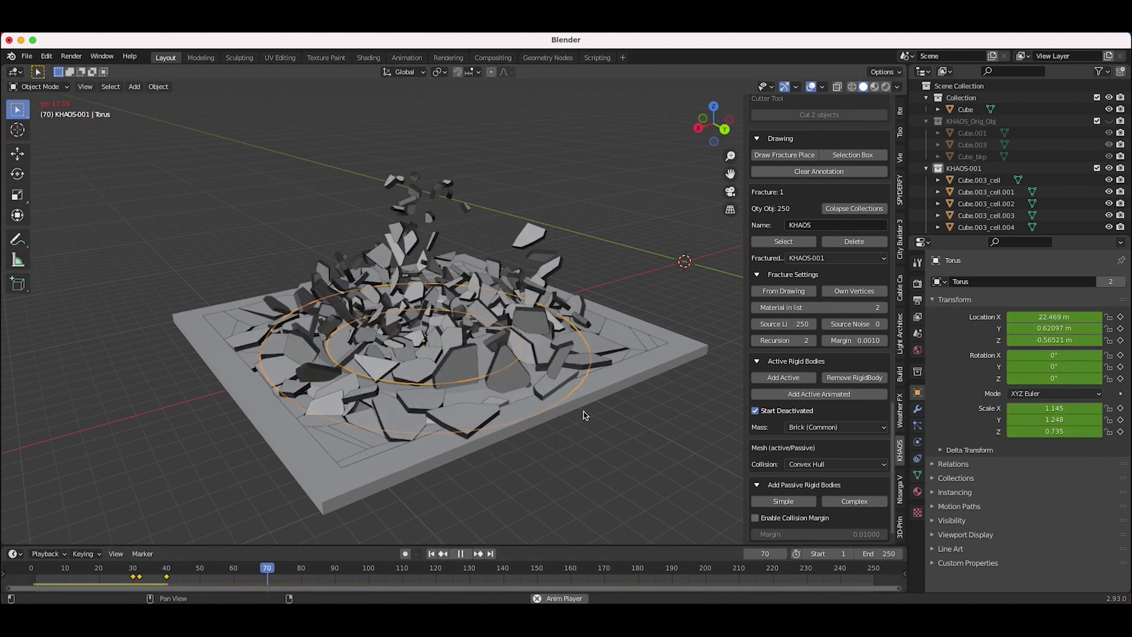
left_click(431, 552)
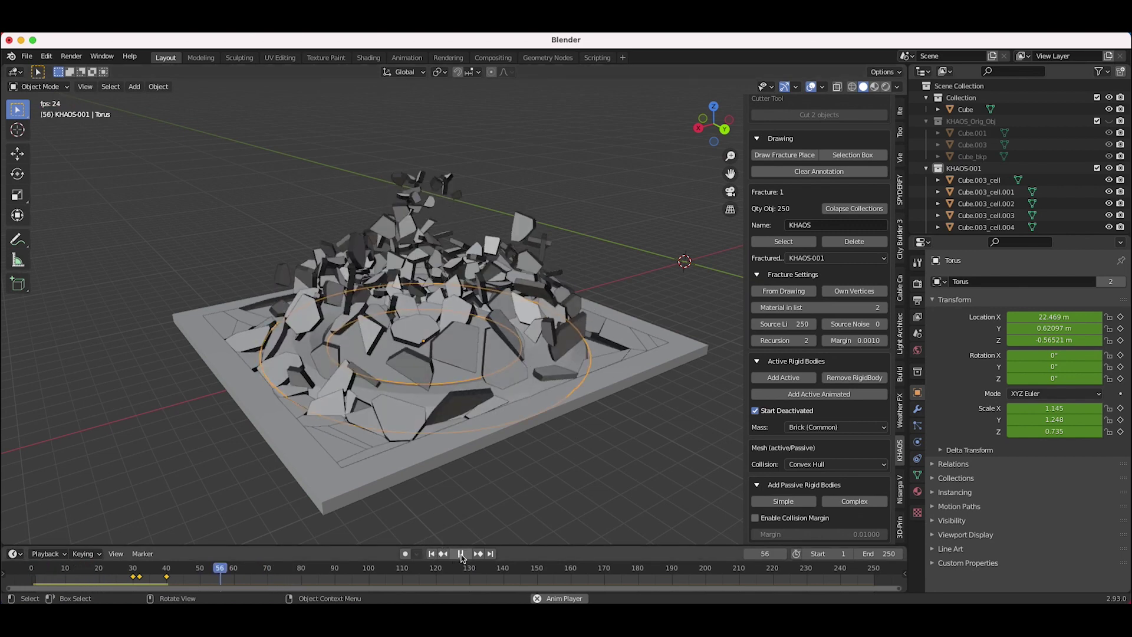
left_click(461, 554)
middle_click_drag(354, 353, 514, 305)
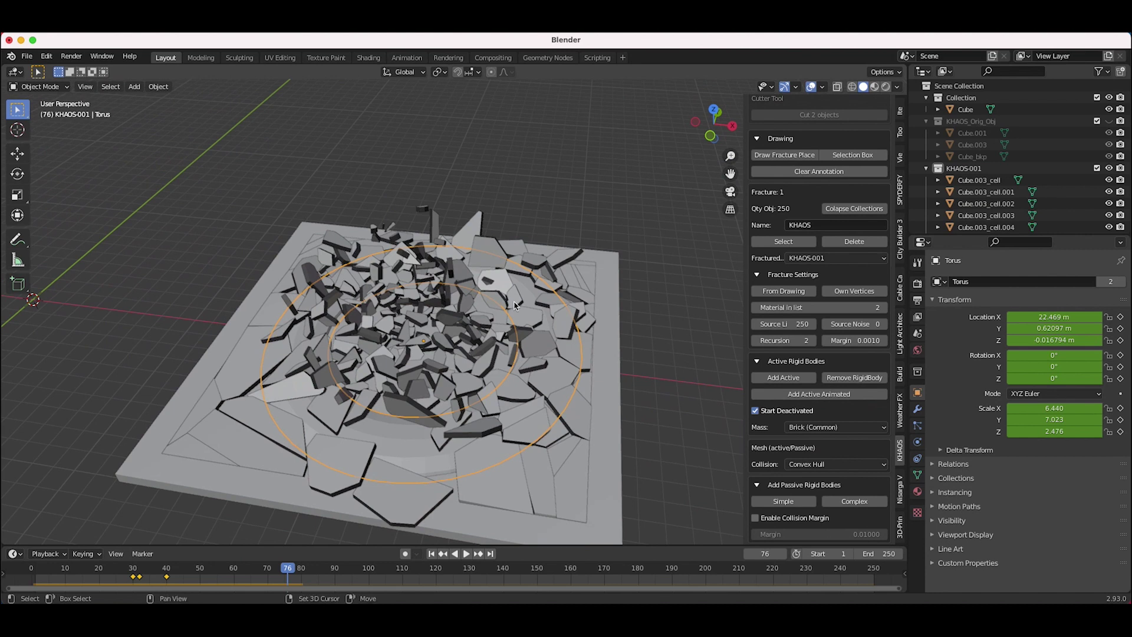
Select a large fragment near the slab's front edge and return the simulation to the first frame
scroll(514, 305, "down", 3, "shift")
left_click(506, 422)
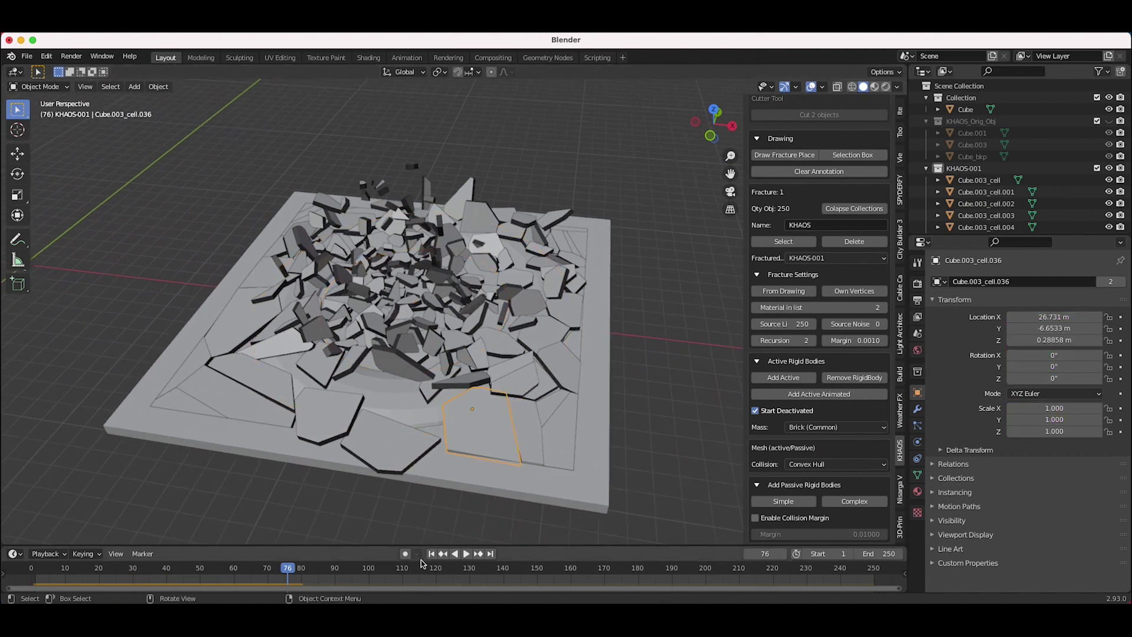
key("shift+Left")
Select a compact cluster of neighbouring small and medium fragments near the centre of the slab
scroll(407, 348, "right", 5)
scroll(409, 349, "left", 6)
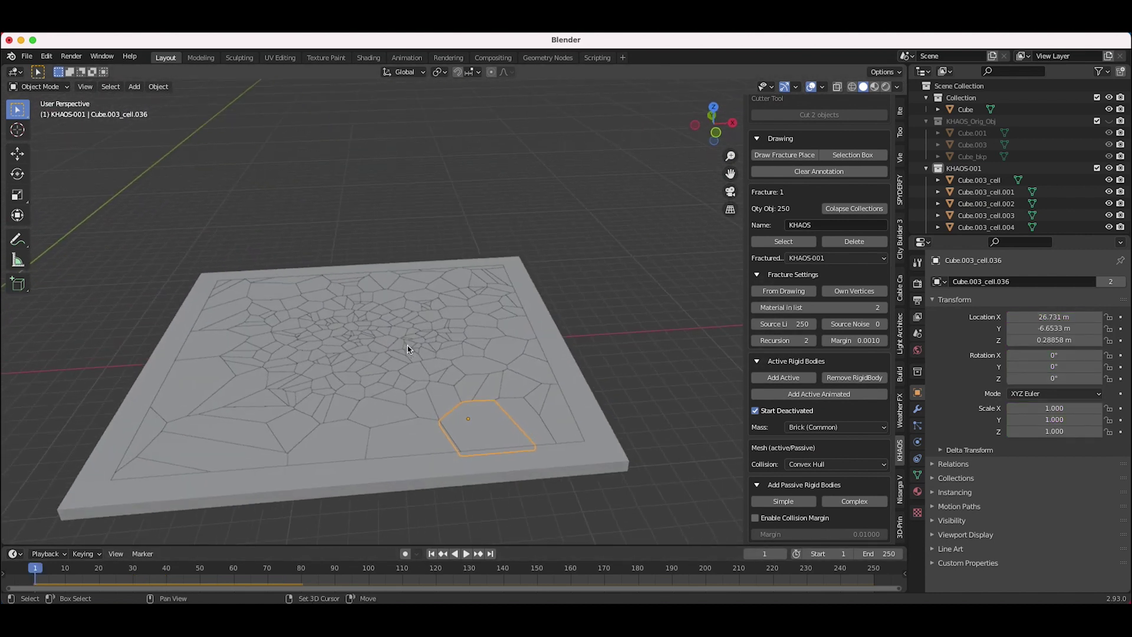
scroll(408, 349, "left", 3, "shift")
scroll(575, 376, "down", 3, "shift")
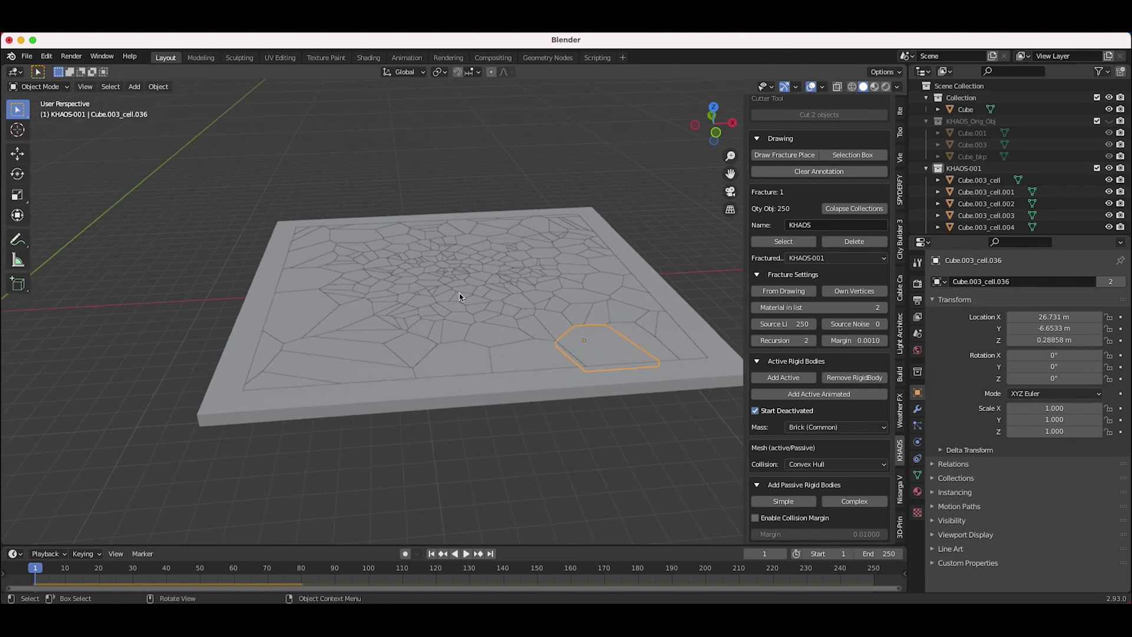
left_click(433, 283)
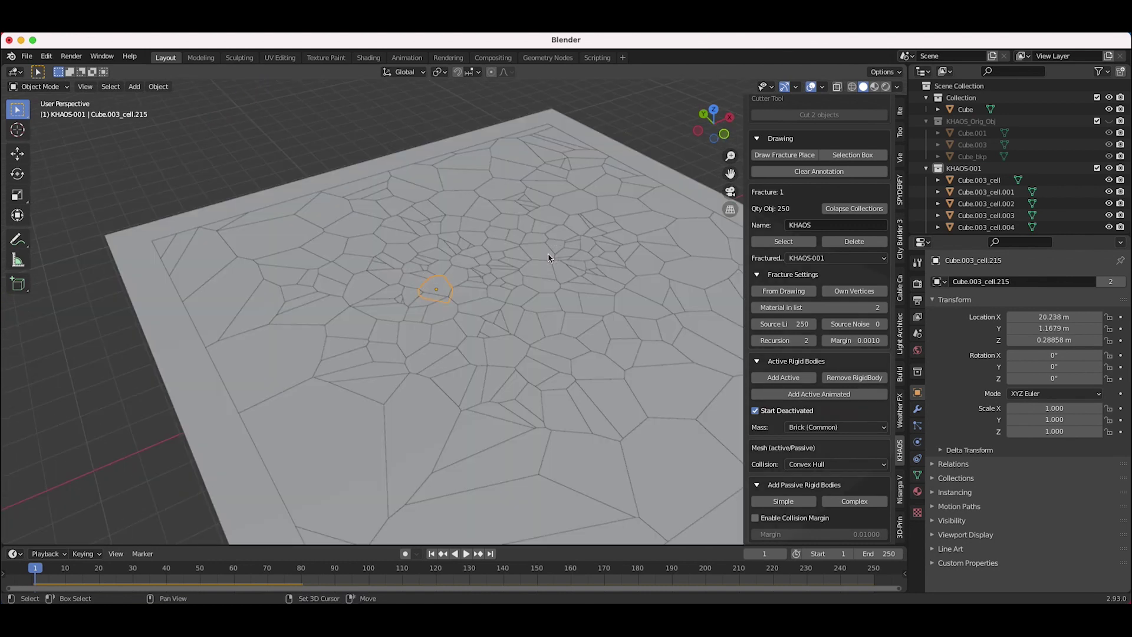
left_click(544, 256, "shift")
left_click(471, 239, "shift")
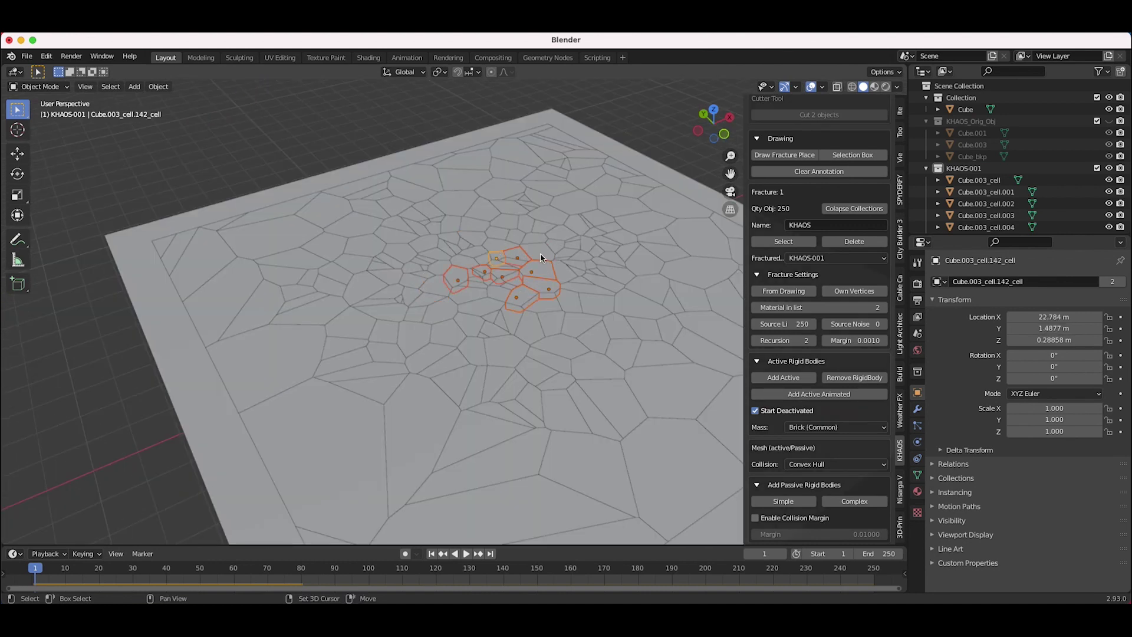
left_click(540, 255, "shift")
left_click(571, 305, "shift")
left_click(547, 323, "shift")
left_click(533, 328, "shift")
left_click(510, 320, "shift")
left_click(489, 309, "shift")
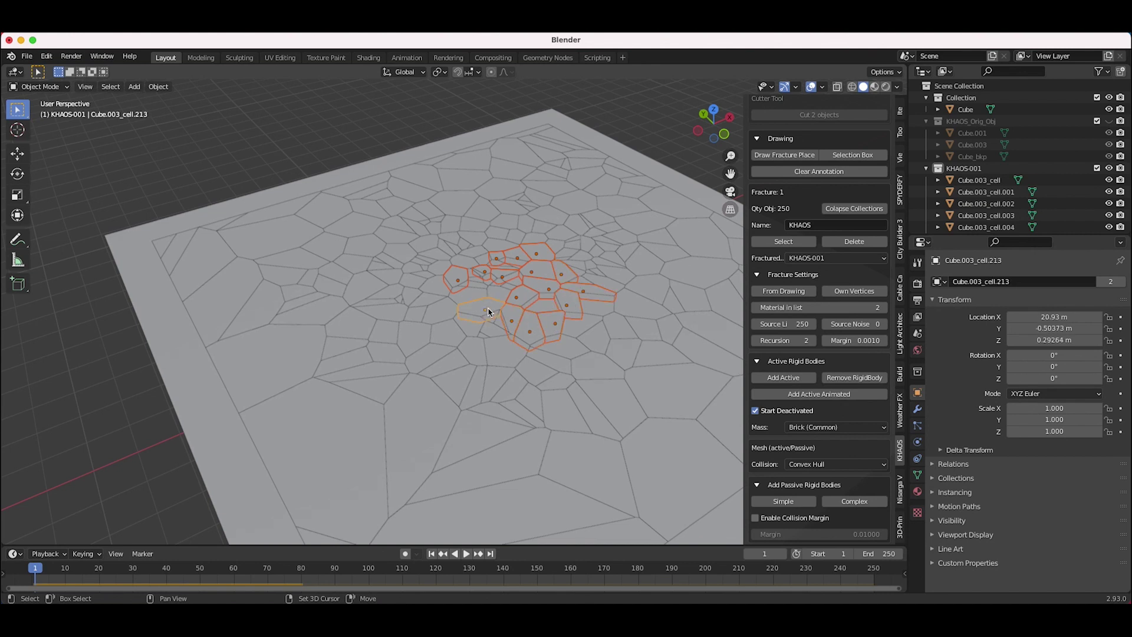
left_click(476, 322, "shift")
Join the selected fragment cluster with KHAOS Fixed constraints, using the Center pivot and the Selected to Active connection
scroll(598, 313, "right", 5)
scroll(598, 313, "up", 3)
scroll(598, 313, "right", 2, "shift")
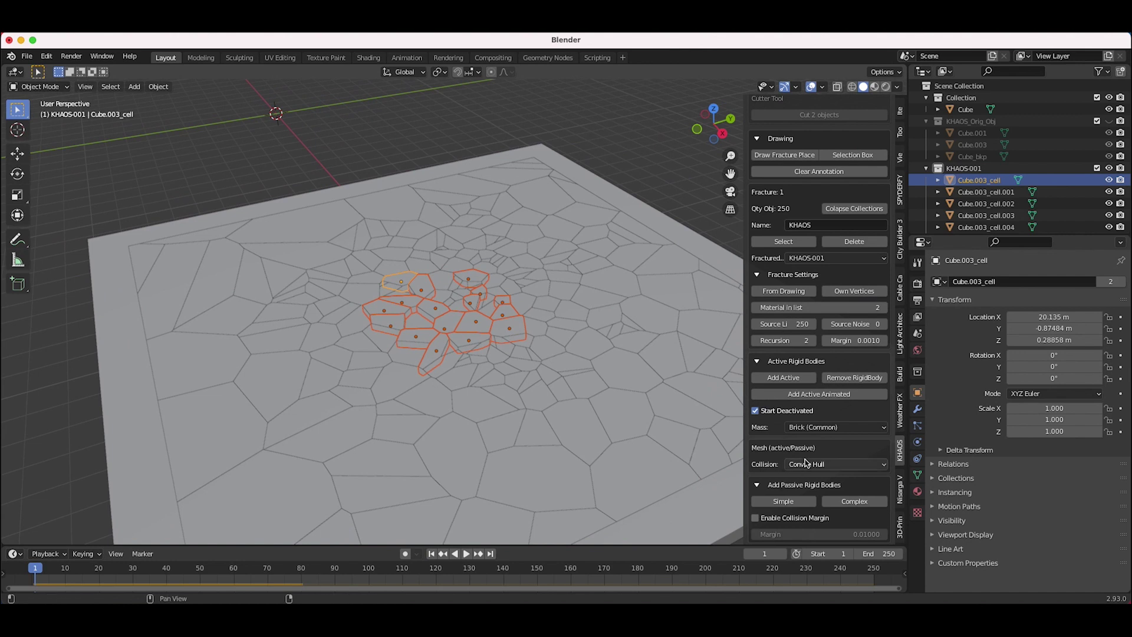
scroll(806, 463, "down", 1)
scroll(766, 519, "down", 6)
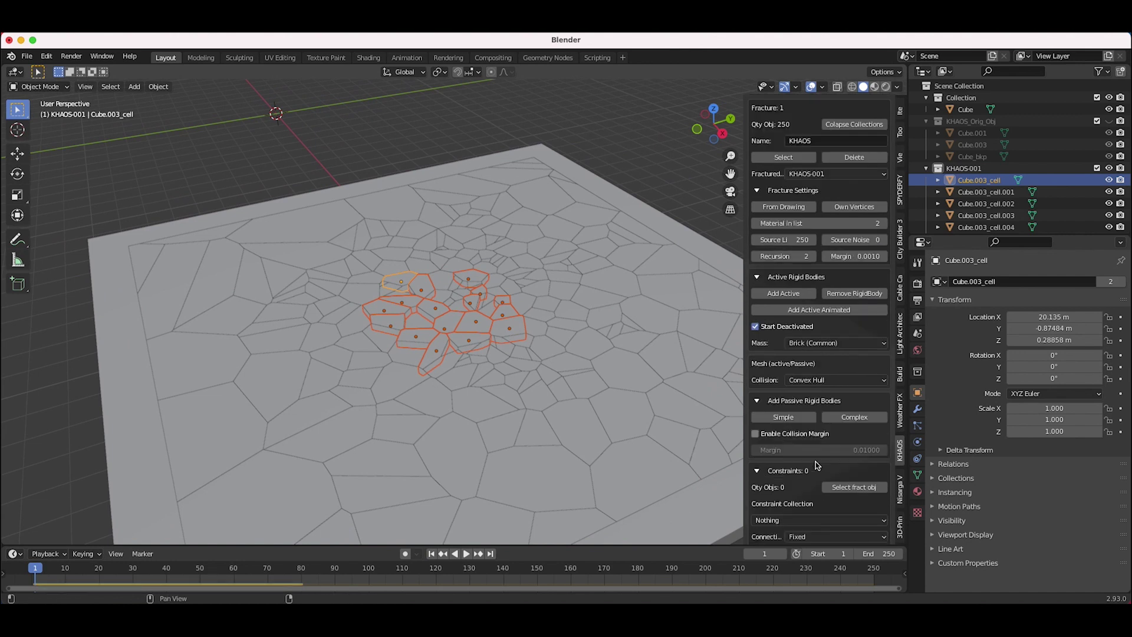
left_click(793, 478)
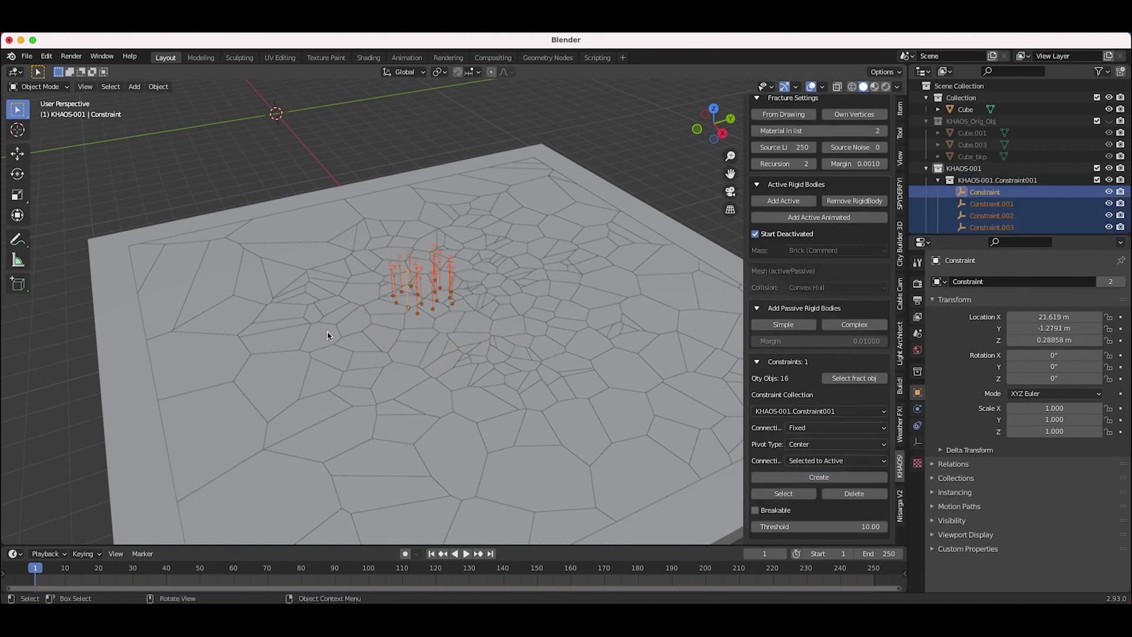
Collapse the KHAOS-001.Constraint001 collection in the outliner and choose it as the active KHAOS constraint collection, selecting its constraints
left_click(972, 182)
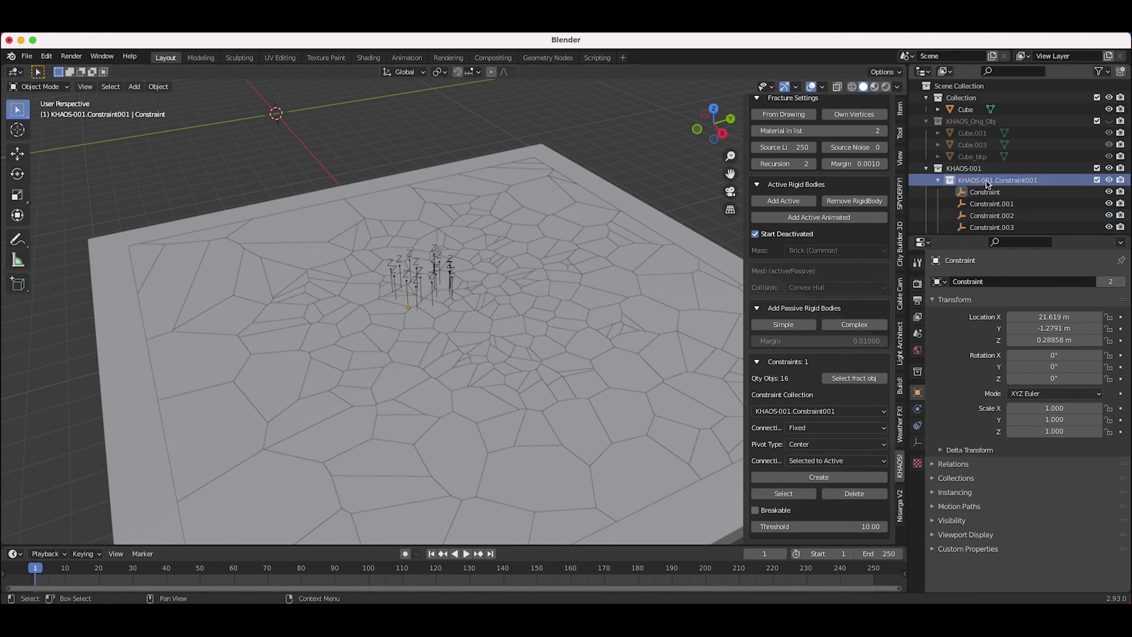
left_click(938, 180)
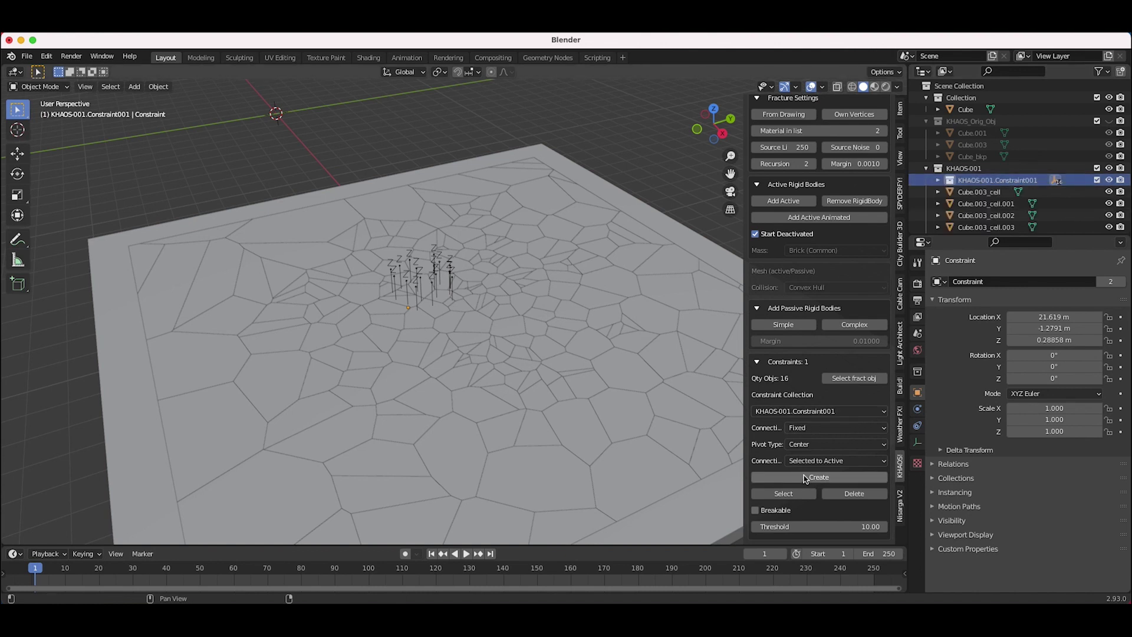
left_click(824, 411)
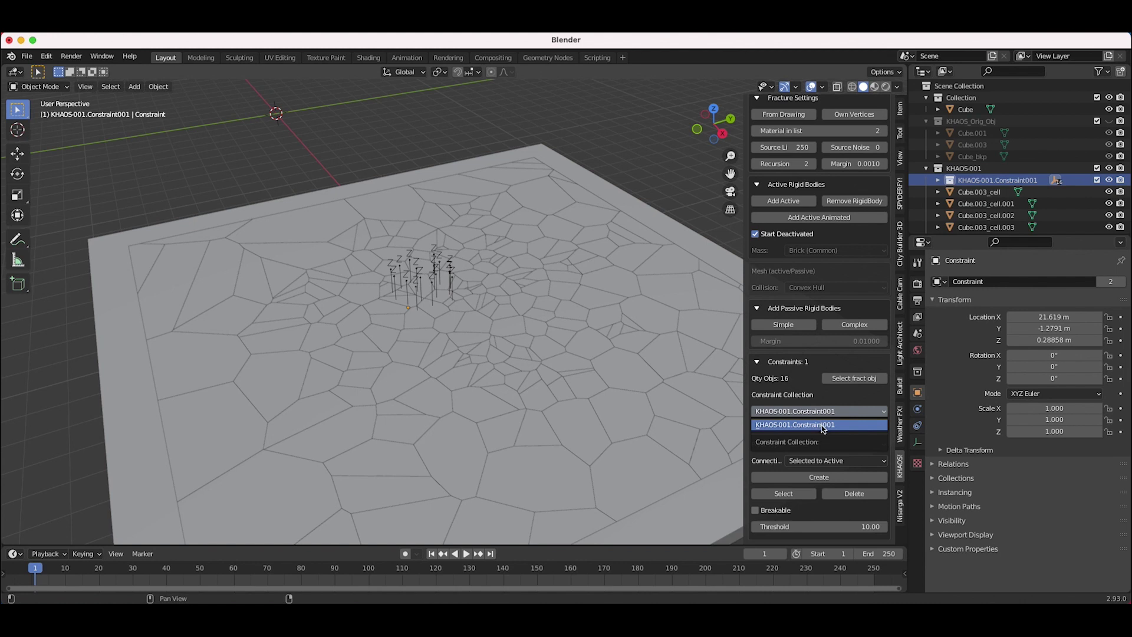
left_click(823, 425)
left_click(831, 411)
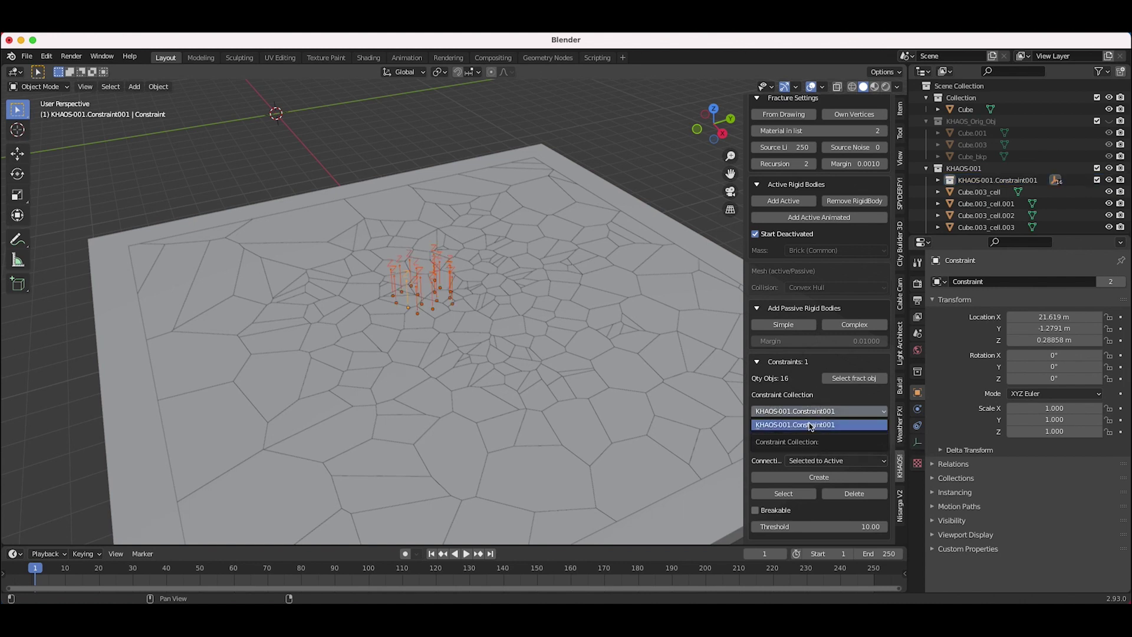
left_click(813, 426)
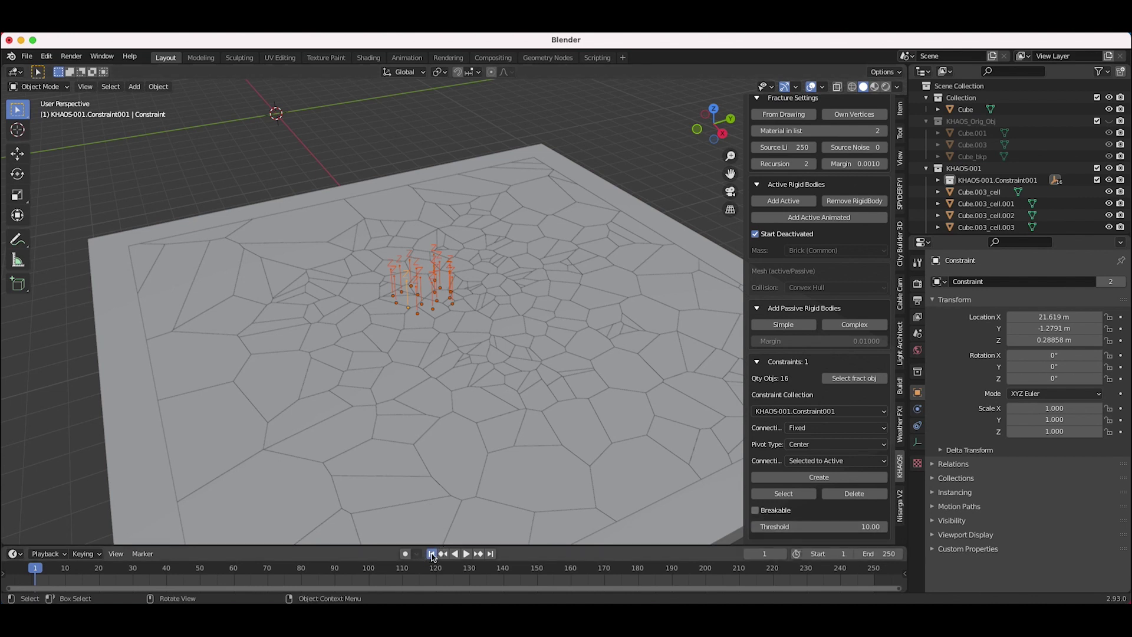
Play the simulation twice from the first frame to examine how the constrained fragments behave
left_click(465, 554)
scroll(533, 303, "down", 4)
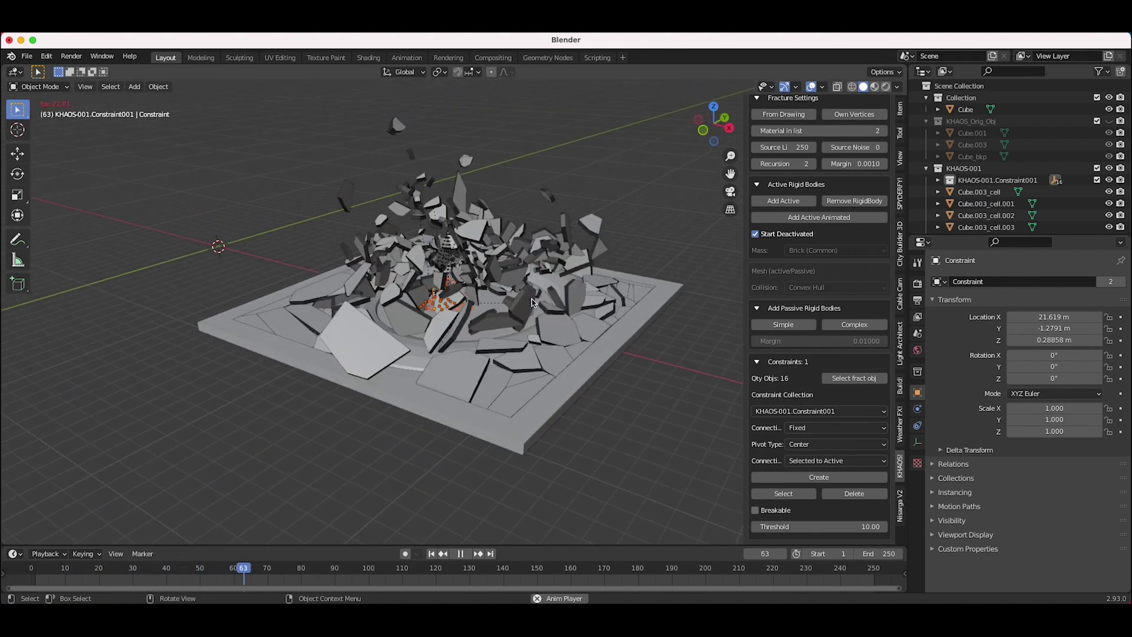
left_click(461, 554)
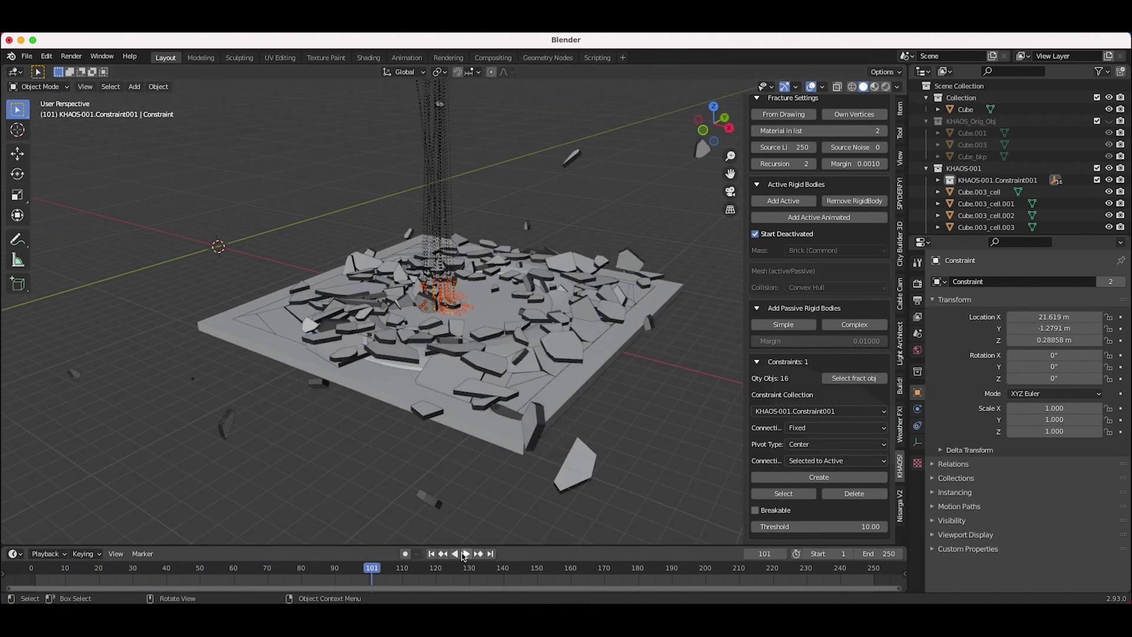
left_click(431, 553)
left_click(461, 554)
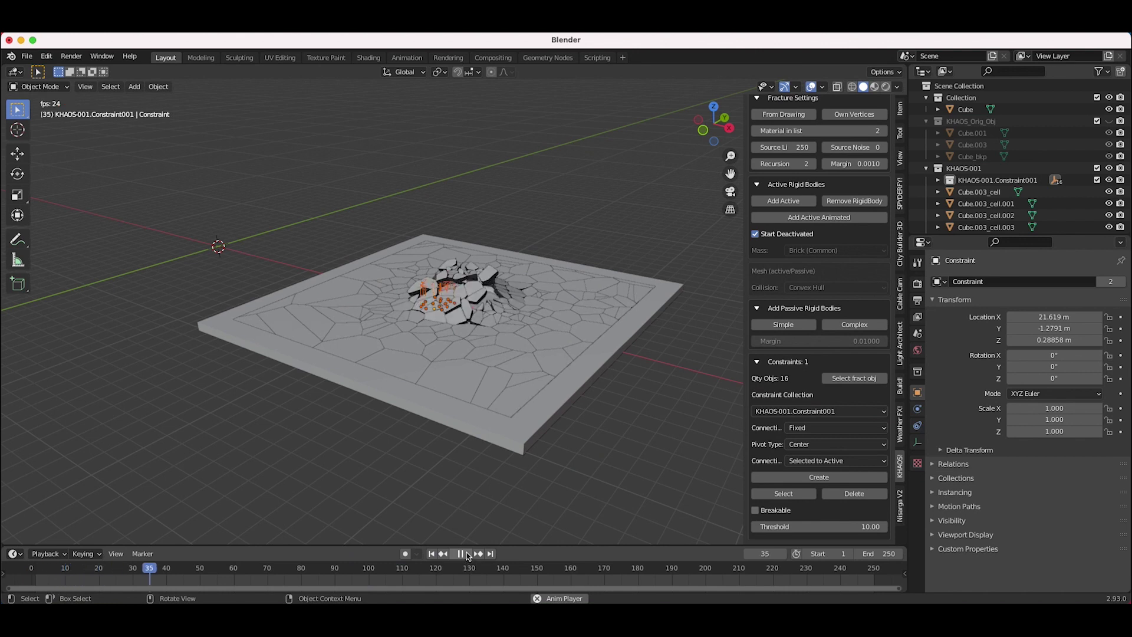
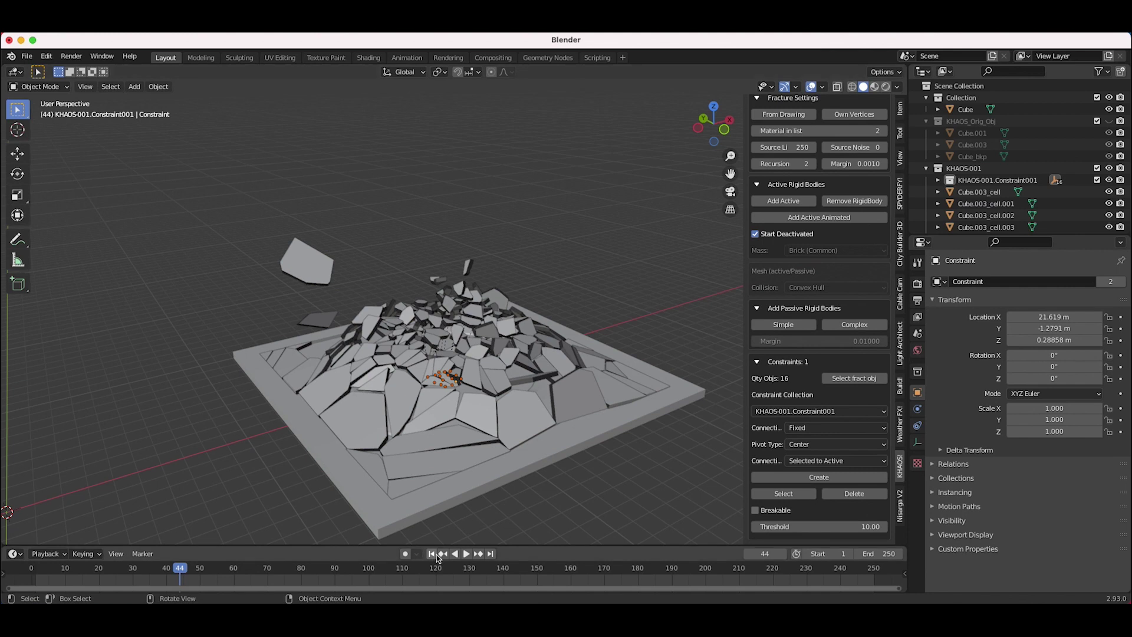
Make the central fragment constraints breakable with a threshold of 83.71 and play the simulation from the first frame
middle_click_drag(428, 340, 472, 368)
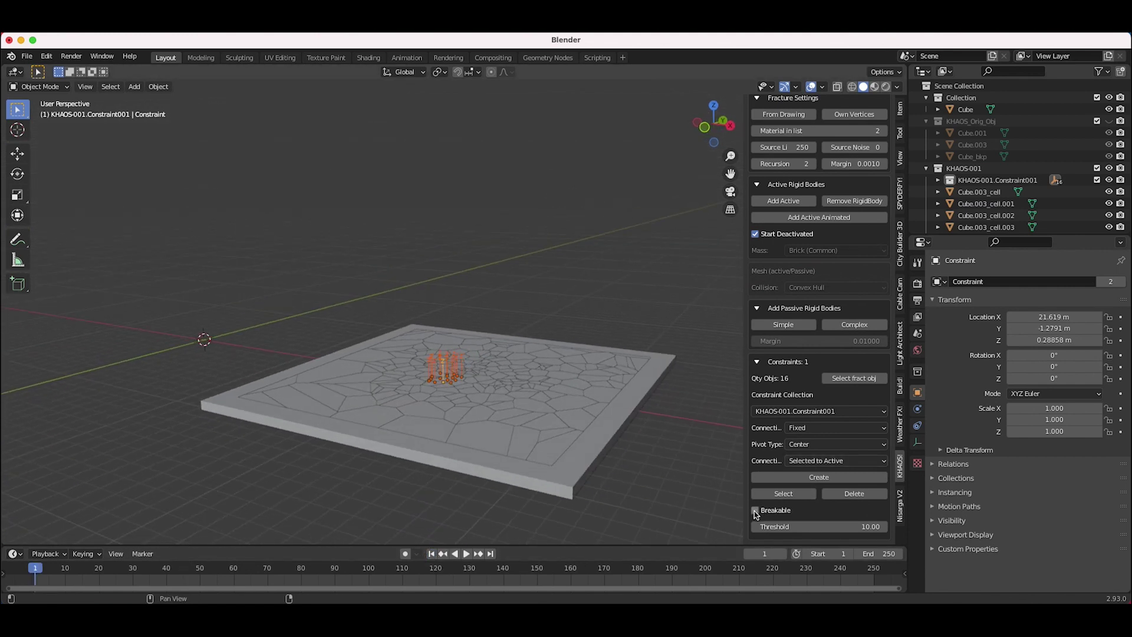
left_click_drag(827, 527, 884, 527)
left_click(466, 554)
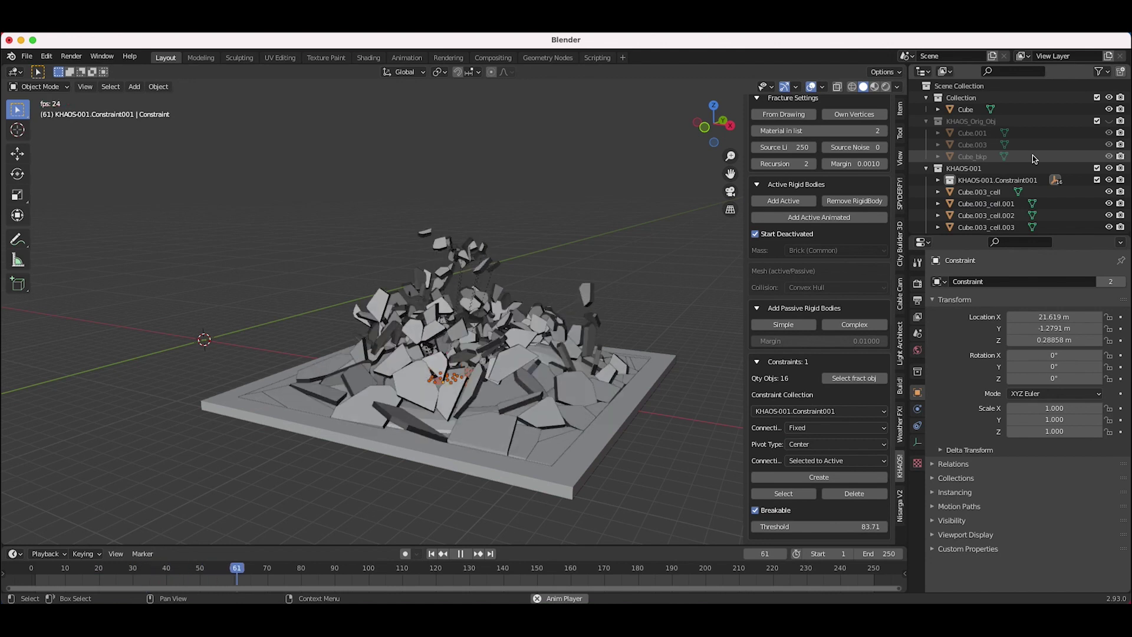
key("space")
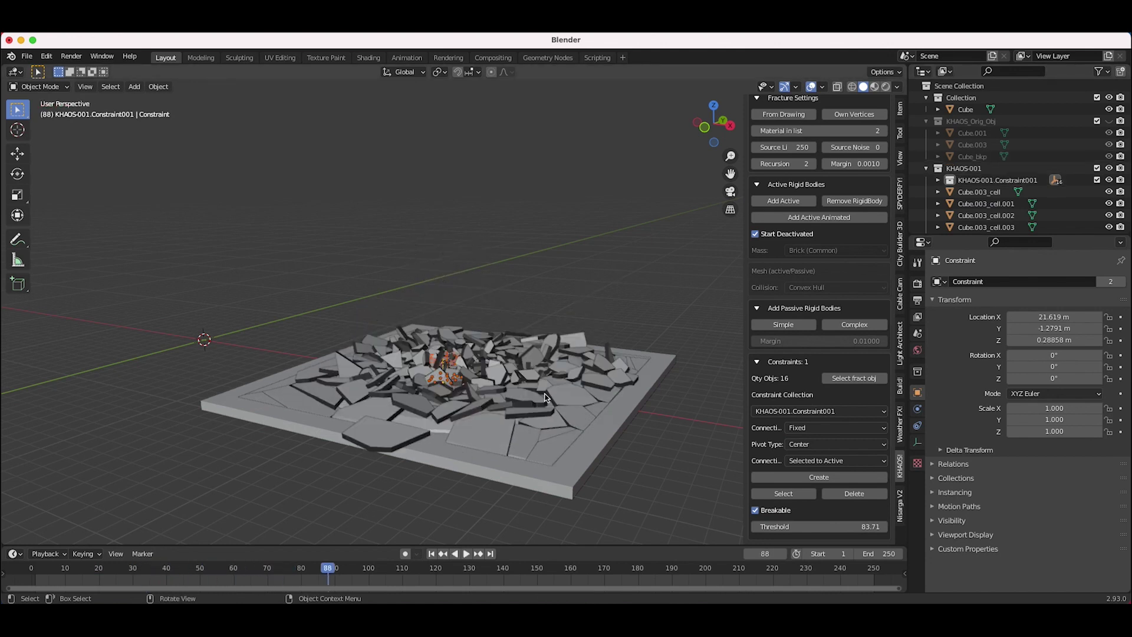
Replay the simulation twice from the first frame to examine how the breakable fragment cluster comes apart
left_click(431, 553)
left_click(466, 553)
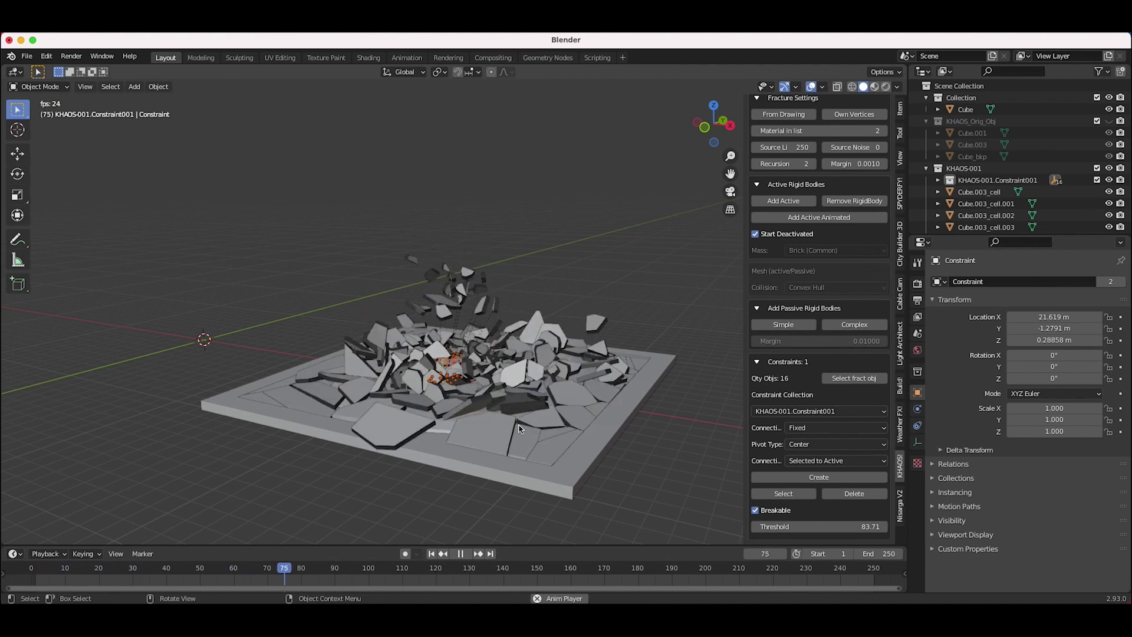
left_click(462, 555)
left_click(431, 554)
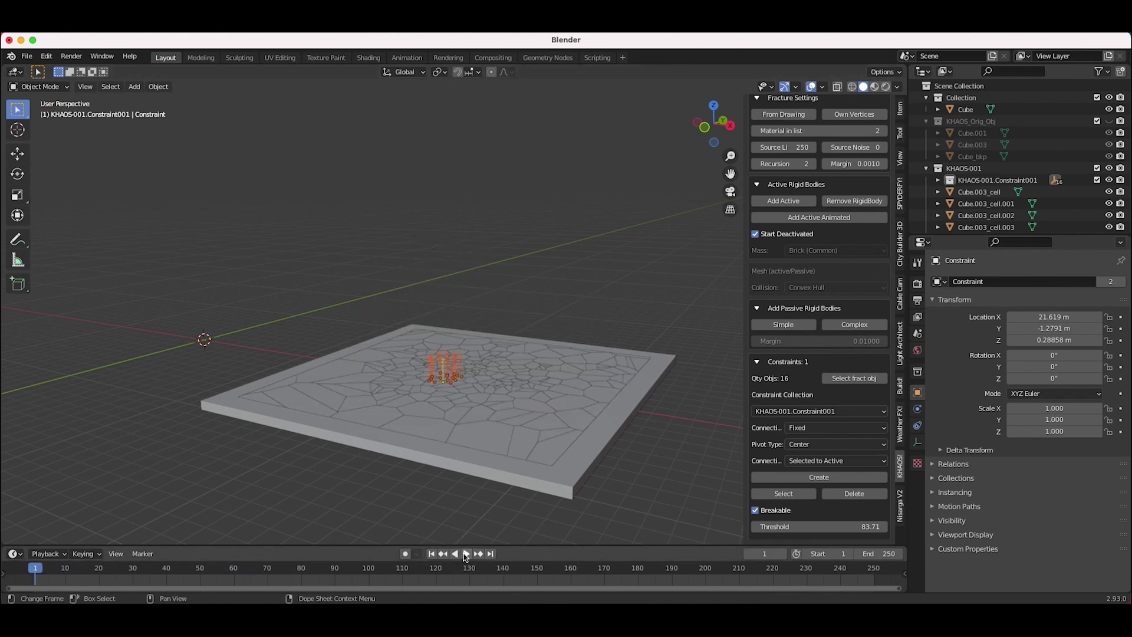
left_click(466, 553)
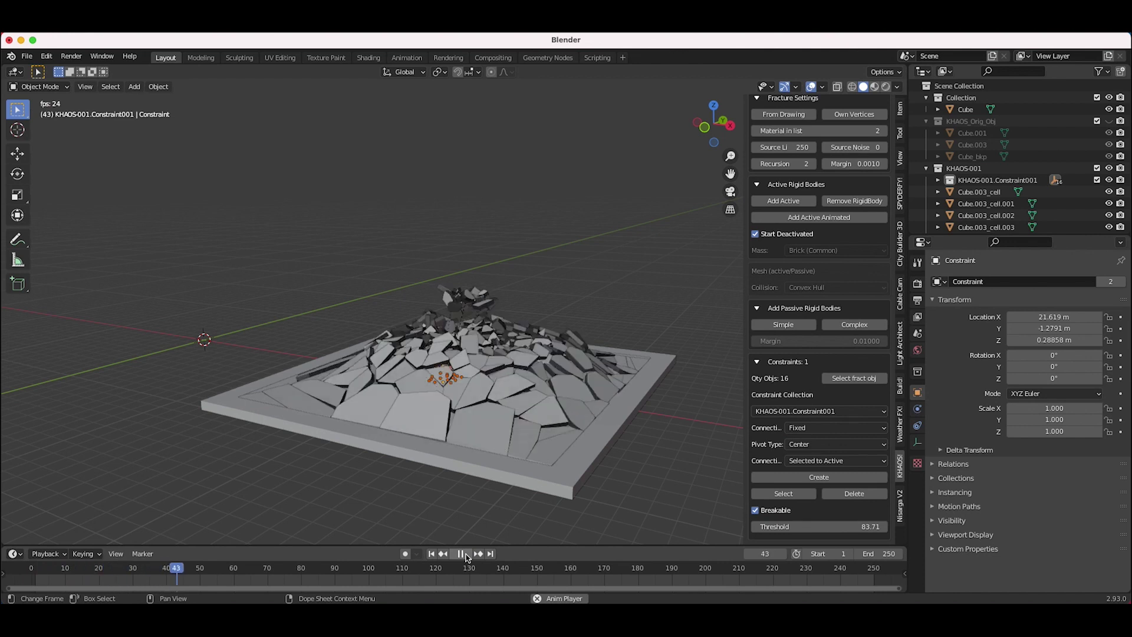
left_click(462, 554)
Set the breaking threshold to 1000 and replay the simulation, examining the debris from a higher angle
left_click(806, 526)
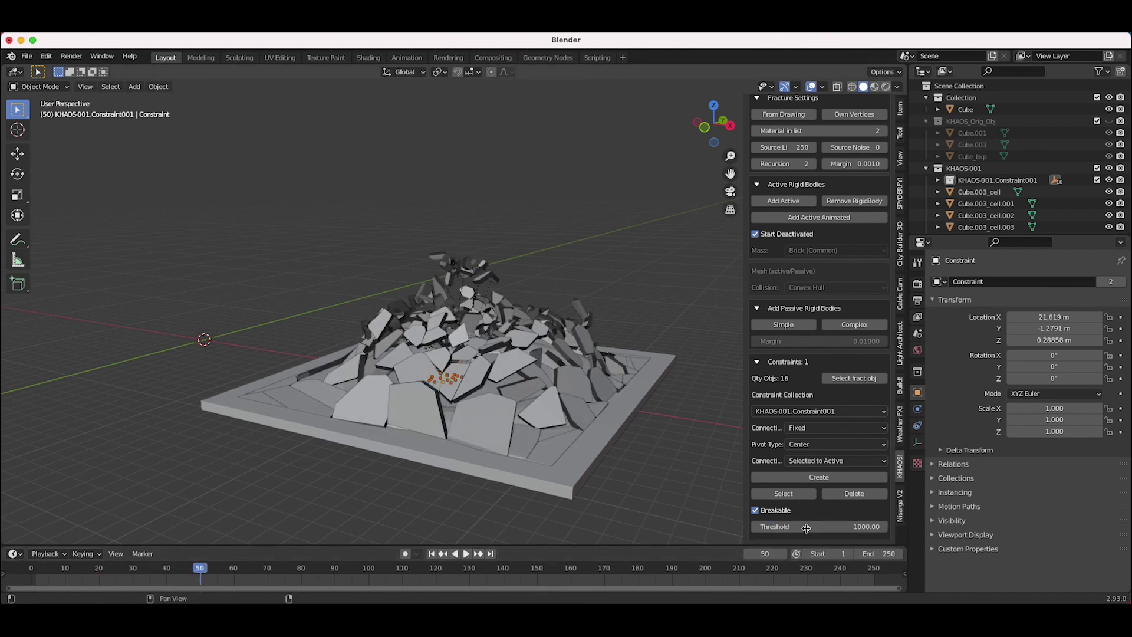
key("shift+Left")
key("space")
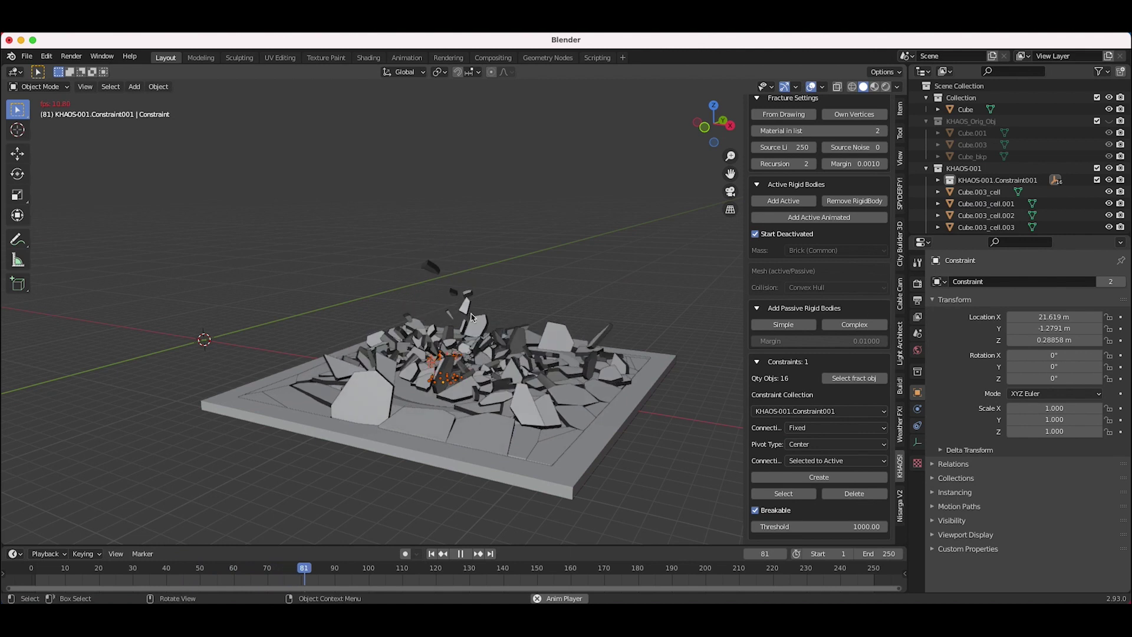
left_click(460, 554)
middle_click_drag(490, 415, 570, 407)
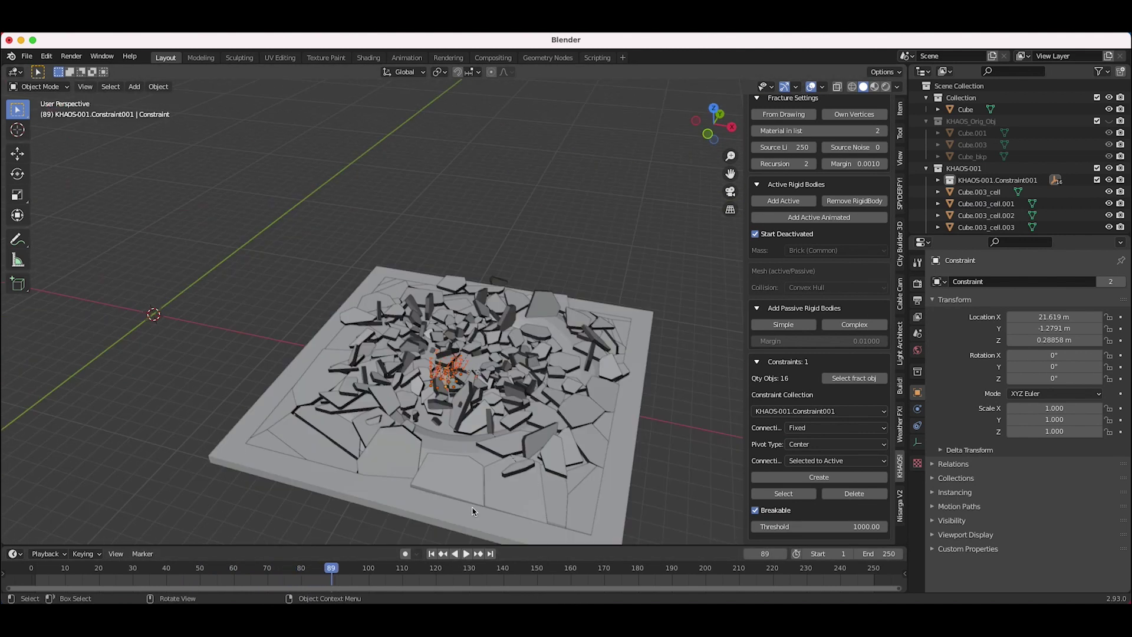
At the first frame, attach a row of edge fragments and one on the adjacent side to the outer frame with Fixed constraints, Breakable off
left_click(431, 553)
left_click(690, 369)
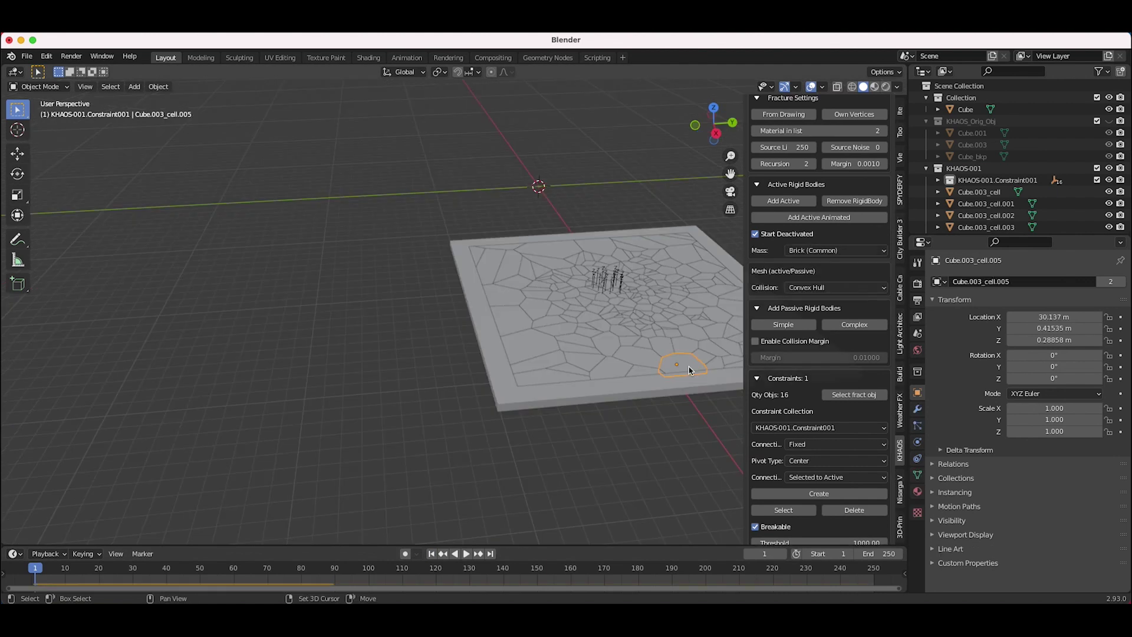
middle_click_drag(690, 369, 619, 422, "shift")
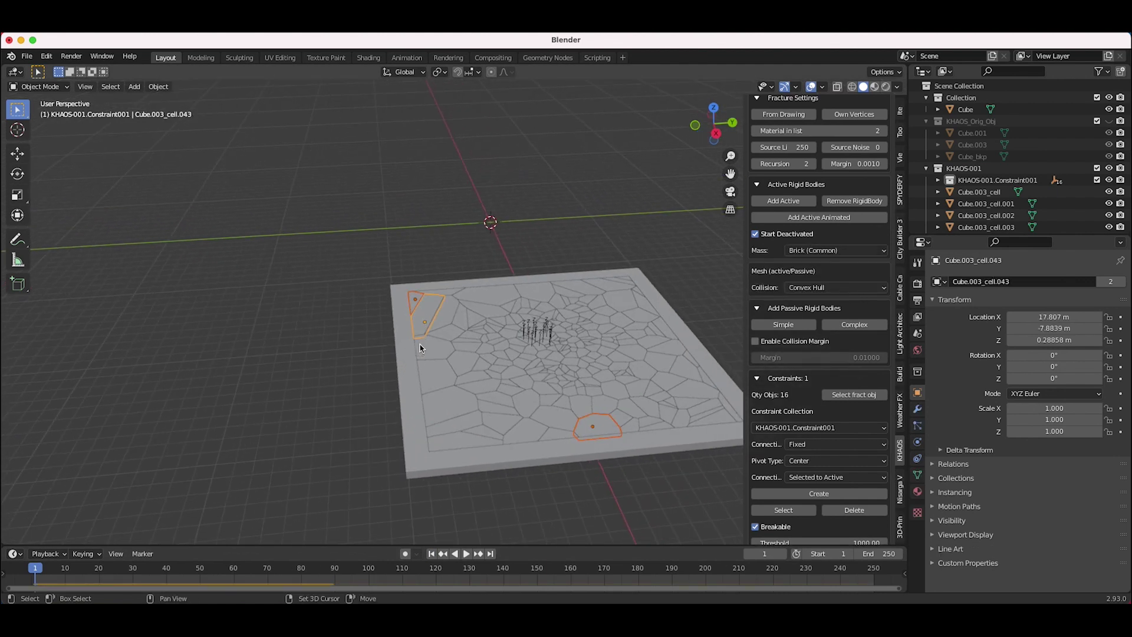
left_click(402, 382, "shift")
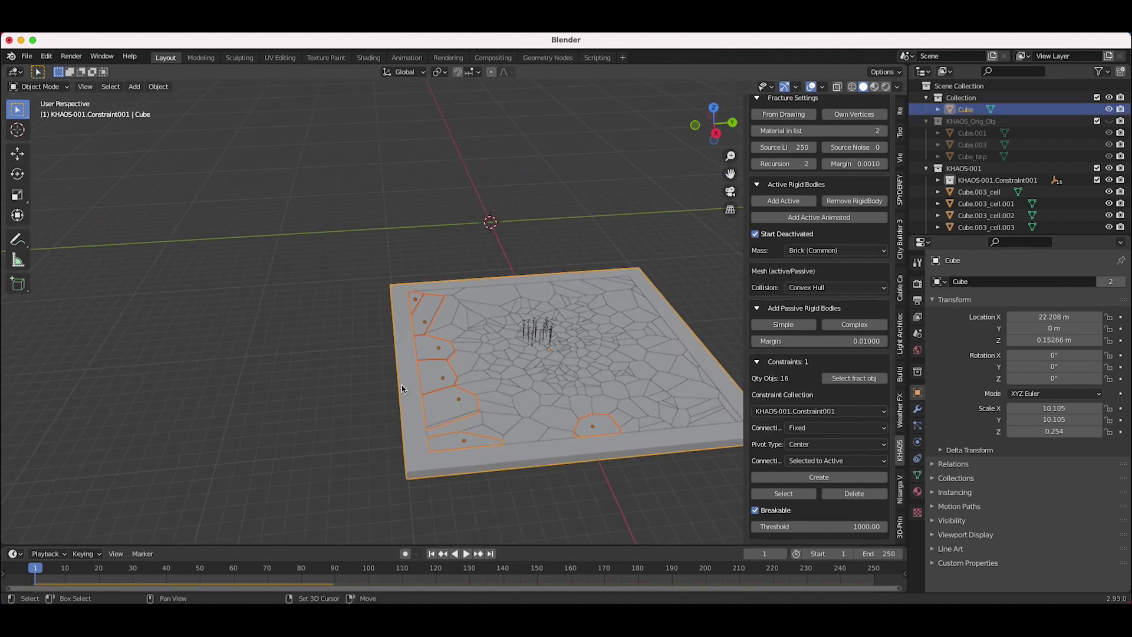
middle_click_drag(402, 382, 531, 379)
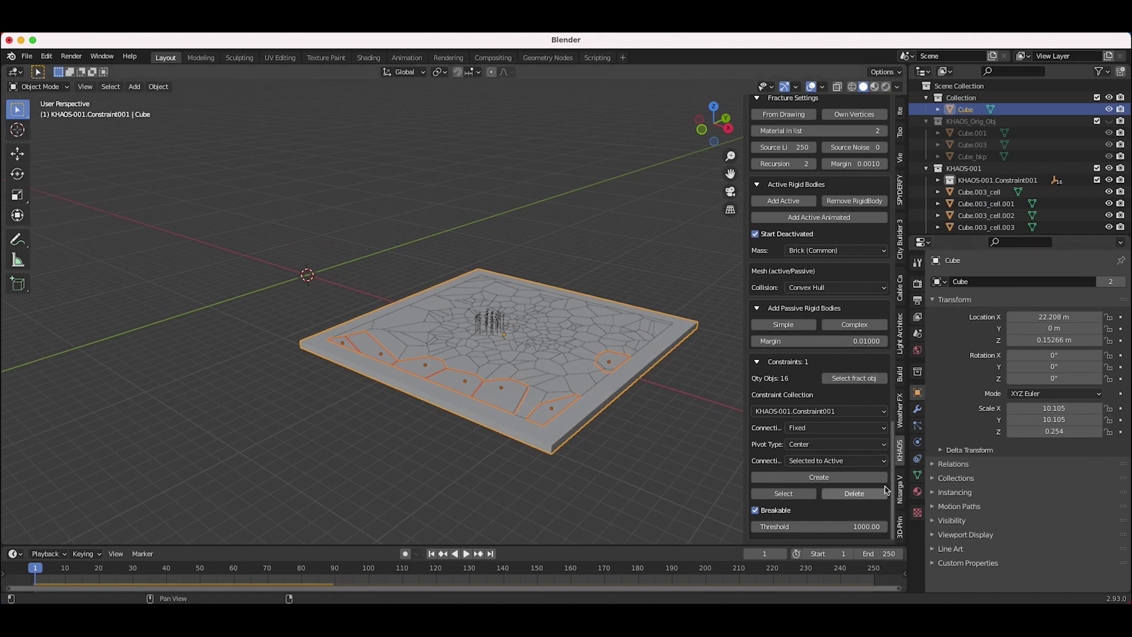
left_click(819, 478)
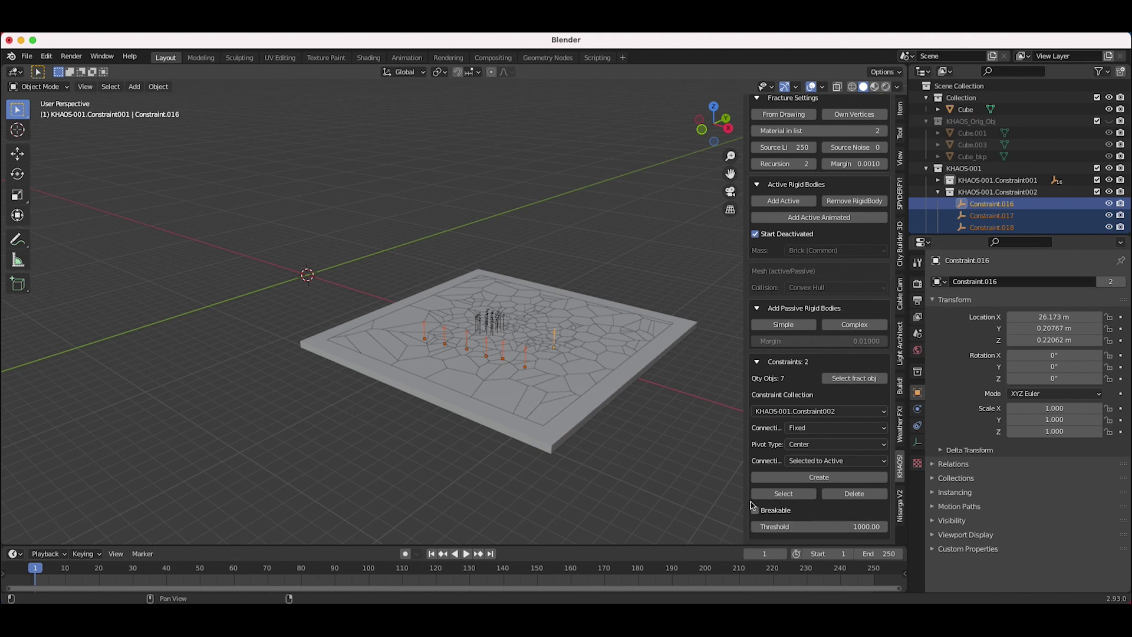
Play and replay the simulation from the first frame, examining the fixed edge fragments and flying debris from different angles
left_click(466, 555)
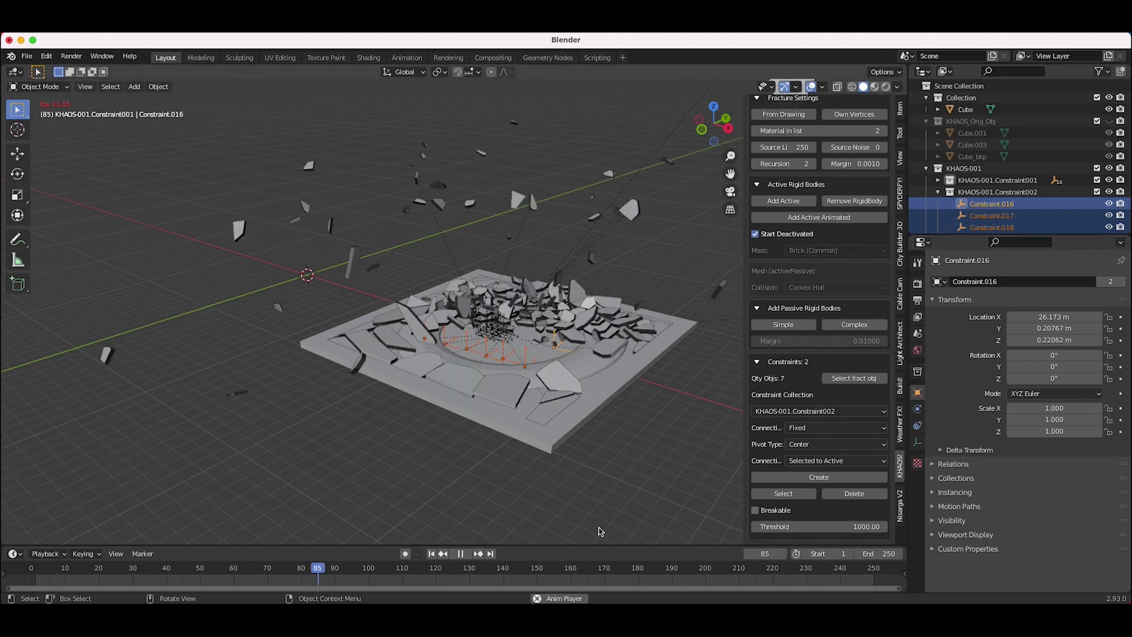
left_click(462, 554)
left_click(430, 554)
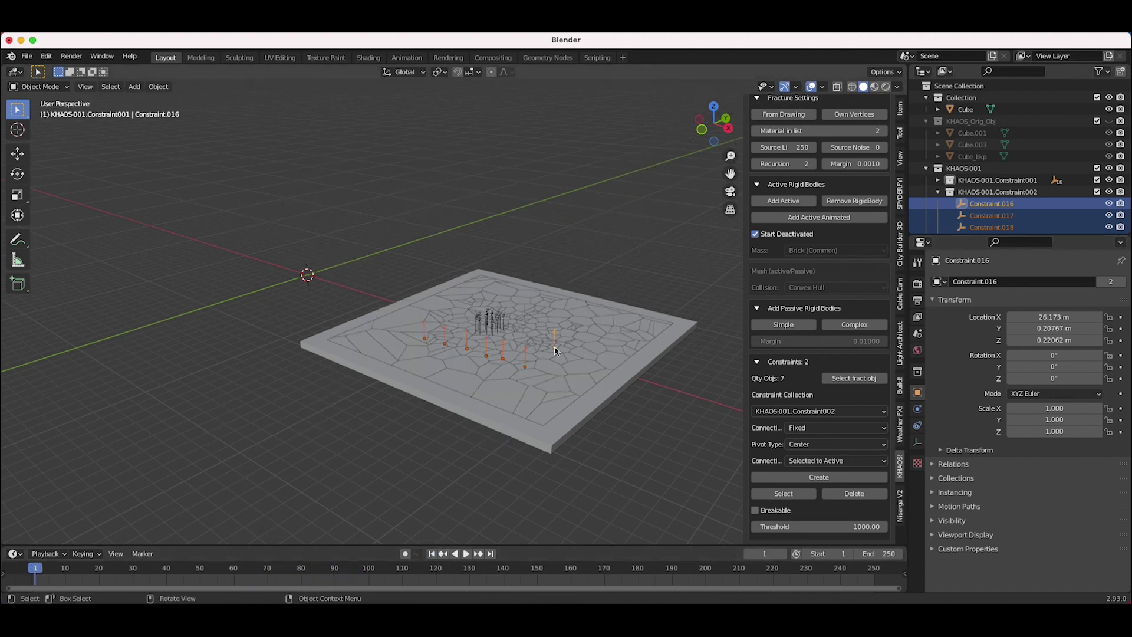
left_click(466, 554)
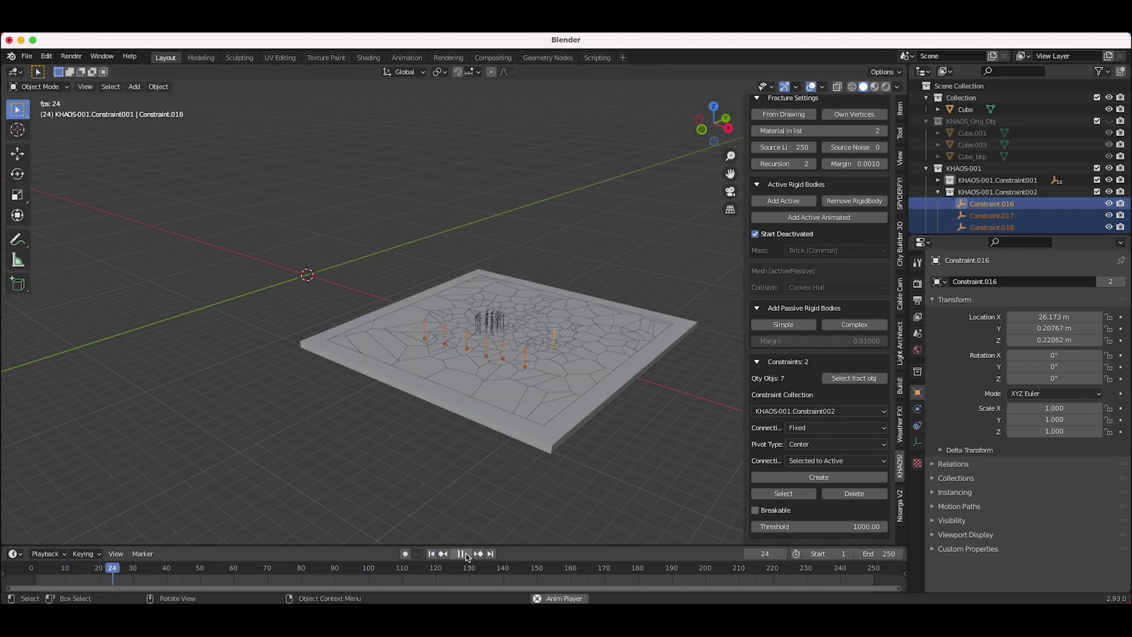
key("Escape")
middle_click_drag(422, 367, 436, 377)
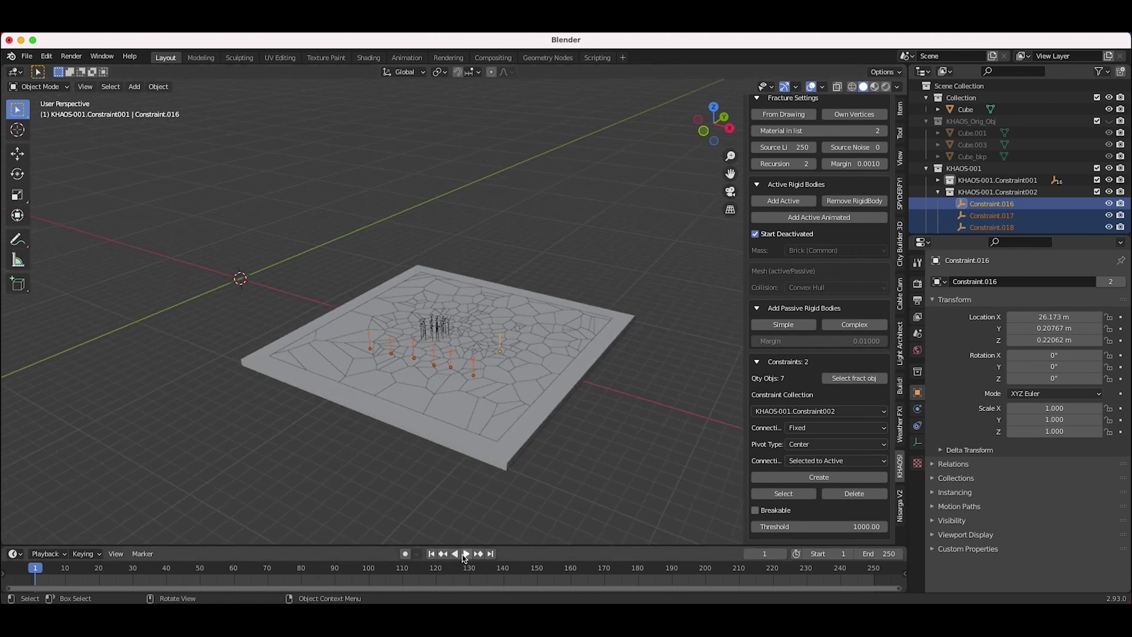
left_click(465, 554)
middle_click_drag(389, 431, 460, 435)
key("space")
Make the edge fragment constraints breakable, keeping the 1000 threshold, and replay the simulation from several angles
left_click(755, 510)
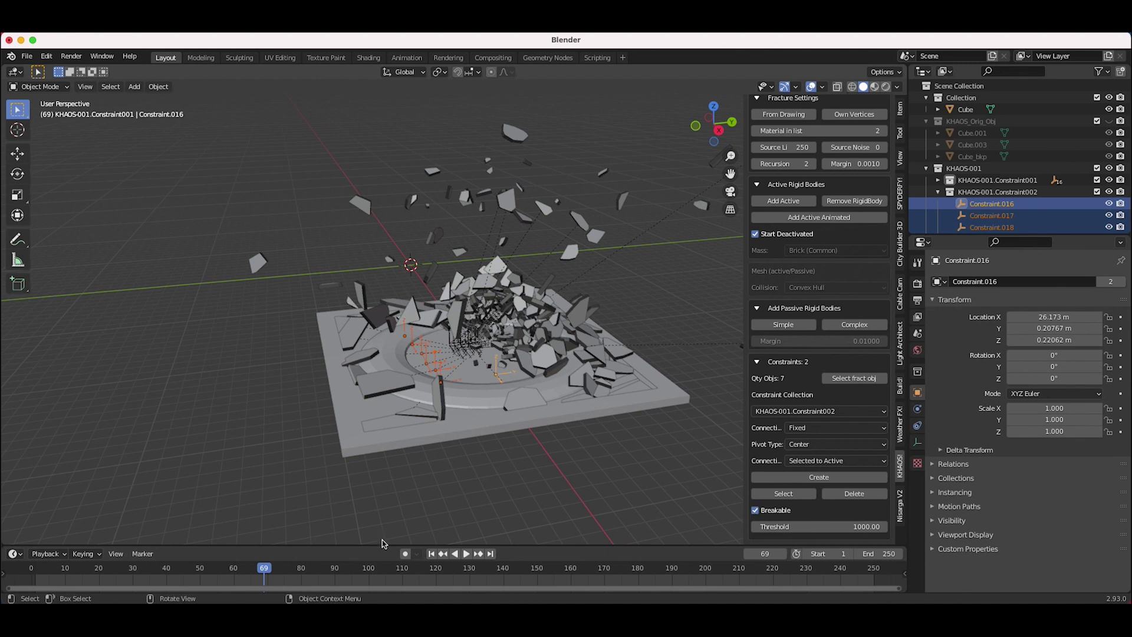
left_click(443, 554)
left_click(466, 553)
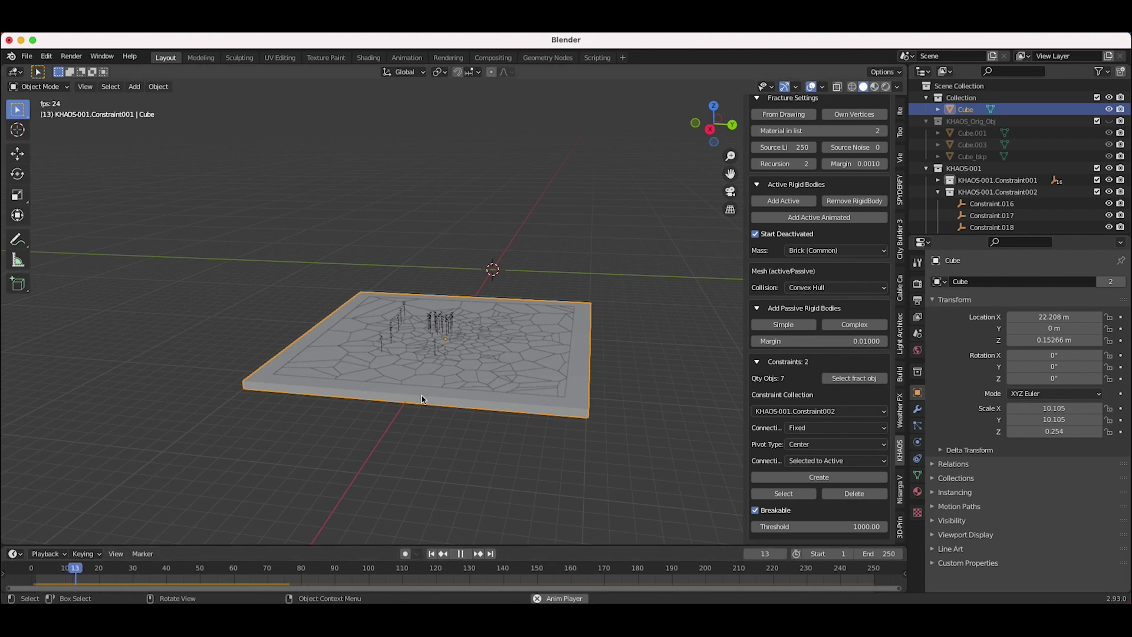
middle_click_drag(422, 399, 434, 399)
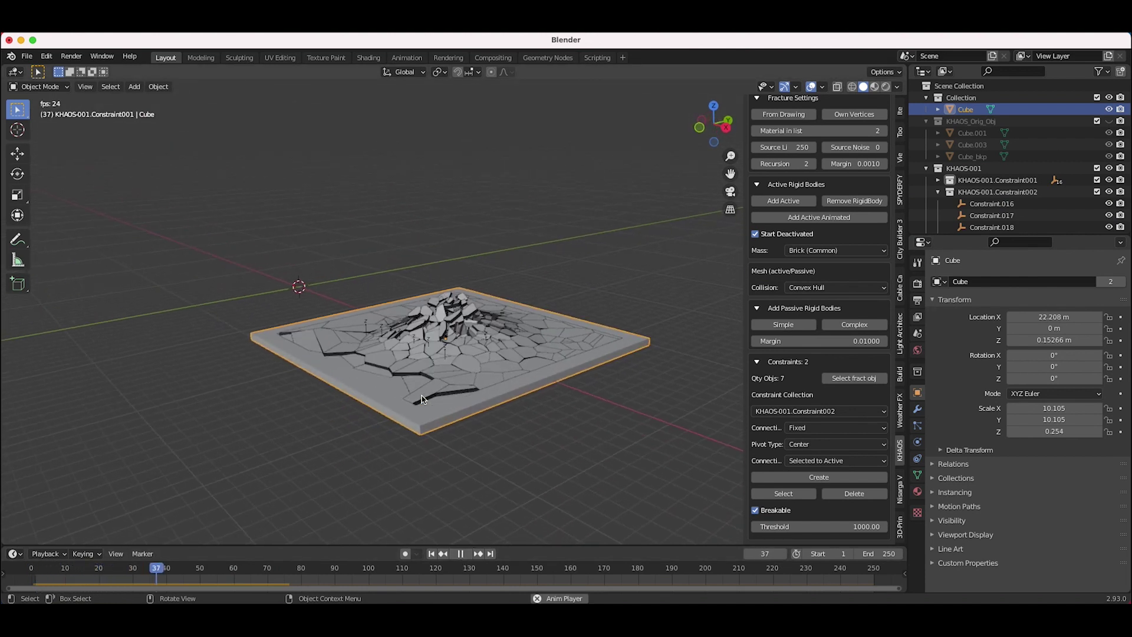
left_click(461, 554)
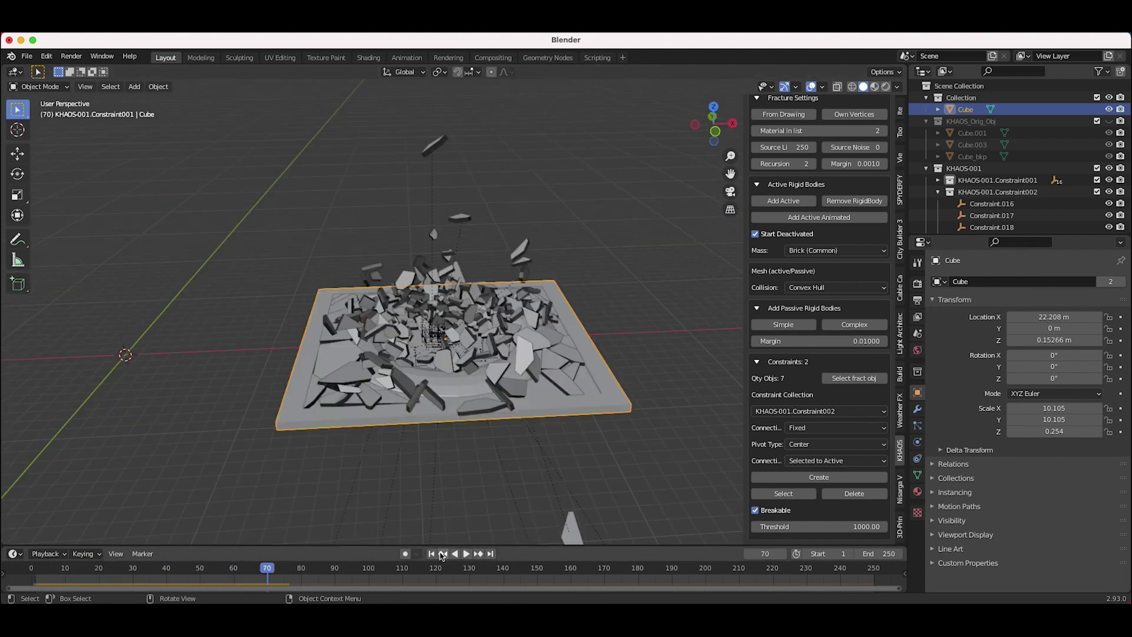
left_click(431, 553)
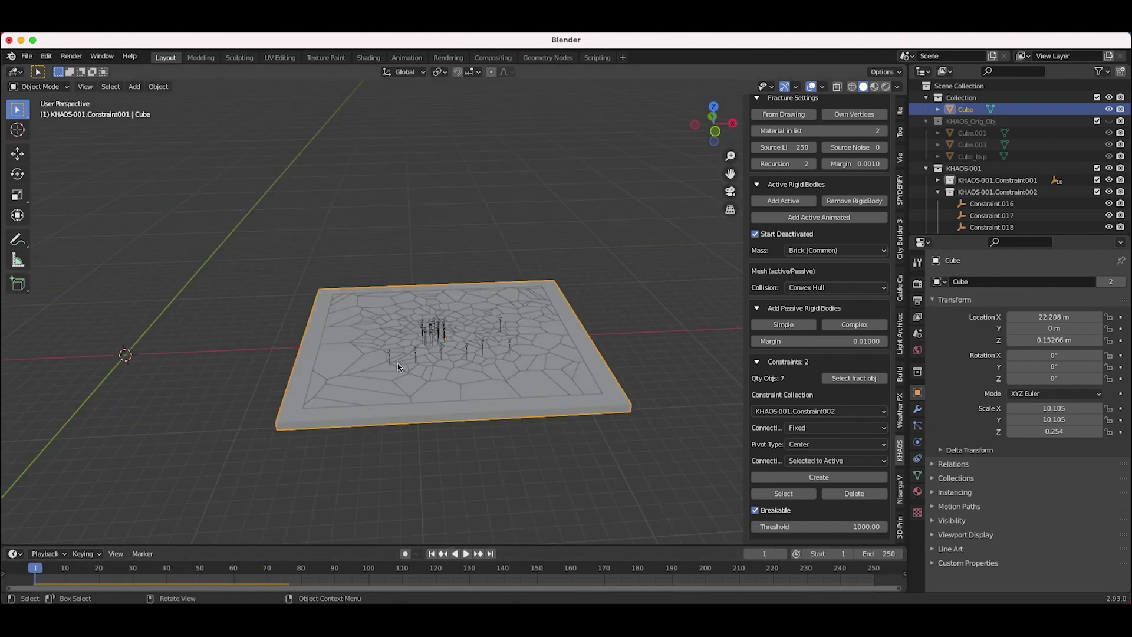
Delete the edge constraint set, join a row of fragments along the negative Y edge to one another with Fixed constraints, and play the simulation
left_click(851, 493)
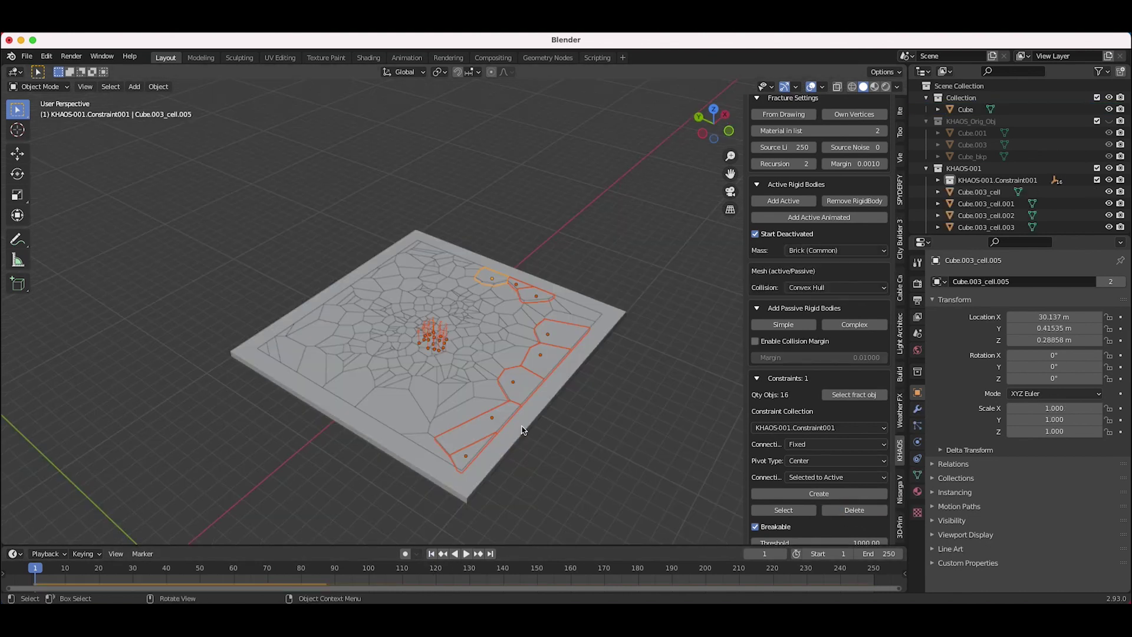
left_click(522, 428)
left_click(468, 452)
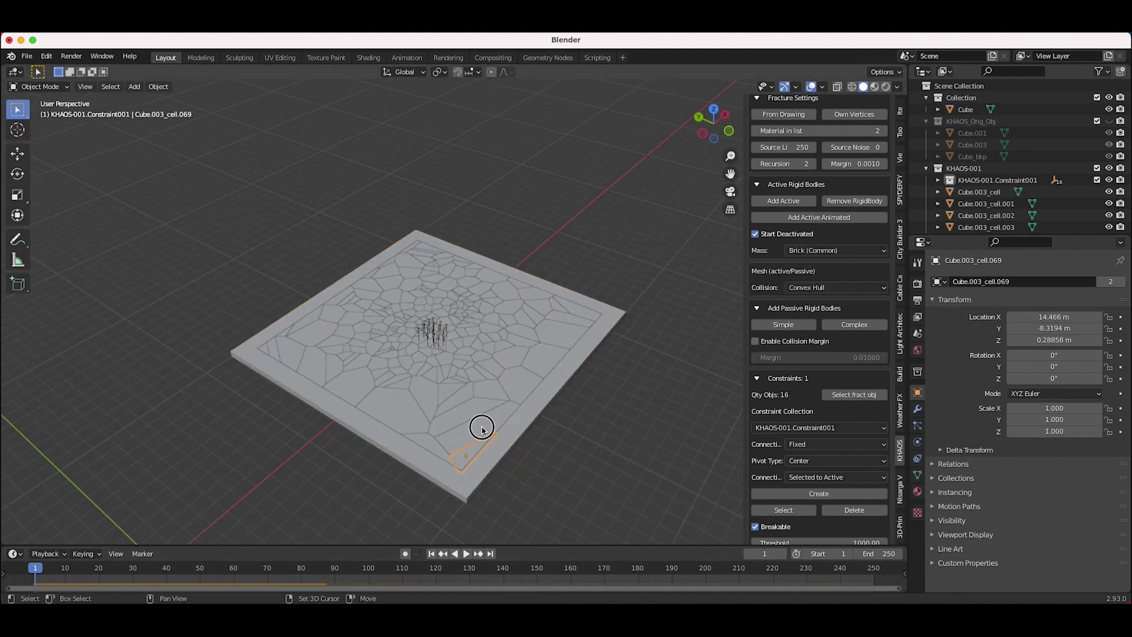
left_click(817, 493)
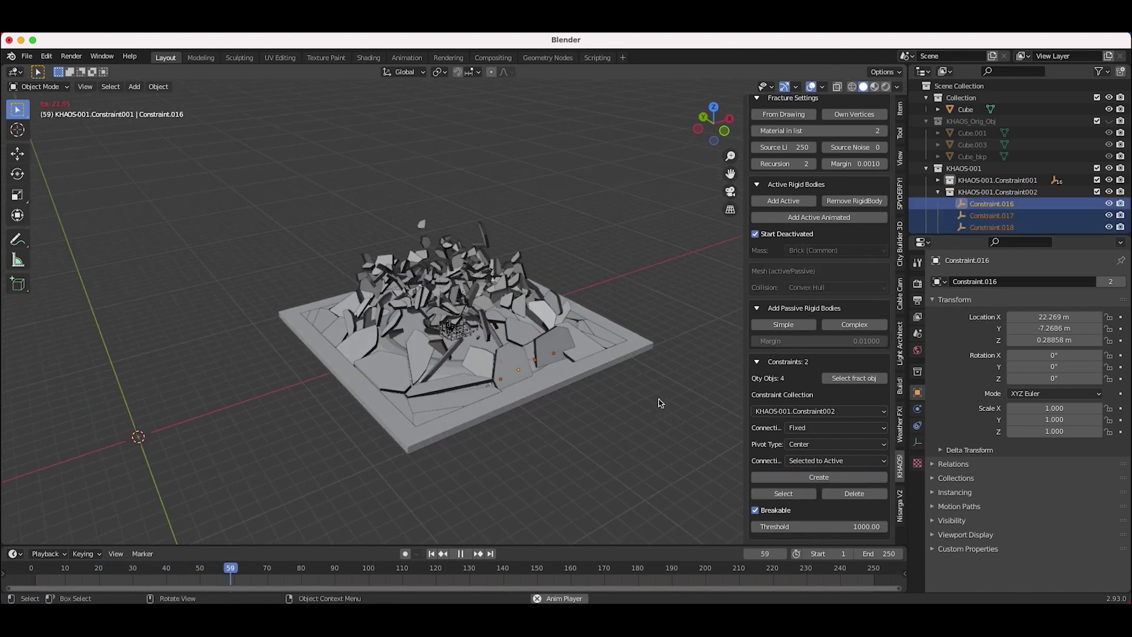
left_click(461, 553)
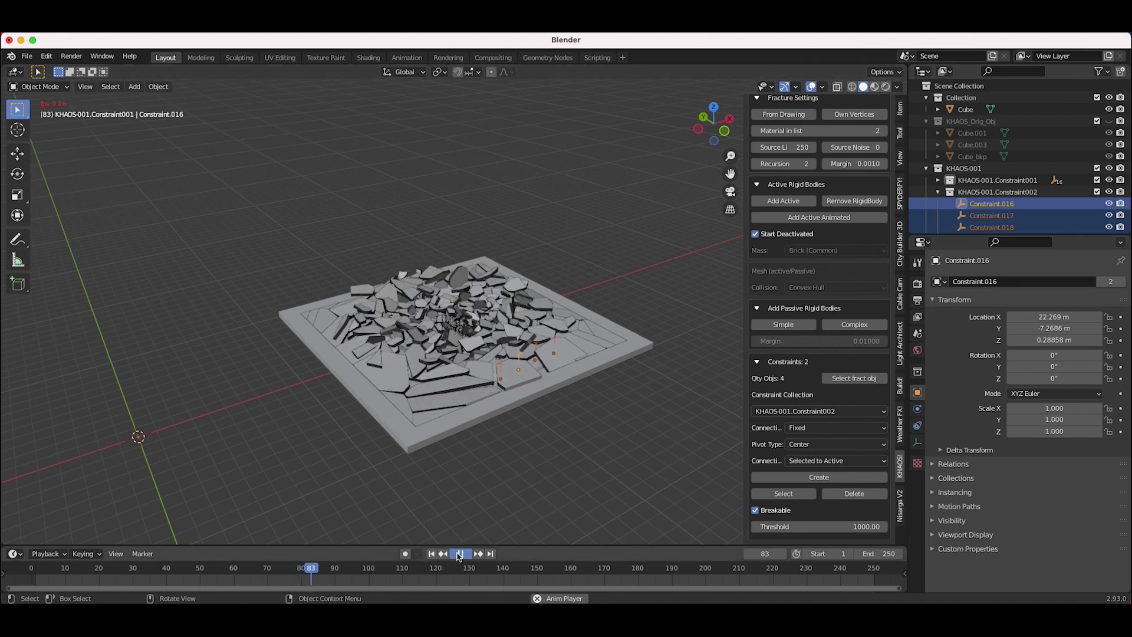
Turn Breakable off for the negative Y edge constraints and replay the simulation, examining that edge up close
left_click(756, 511)
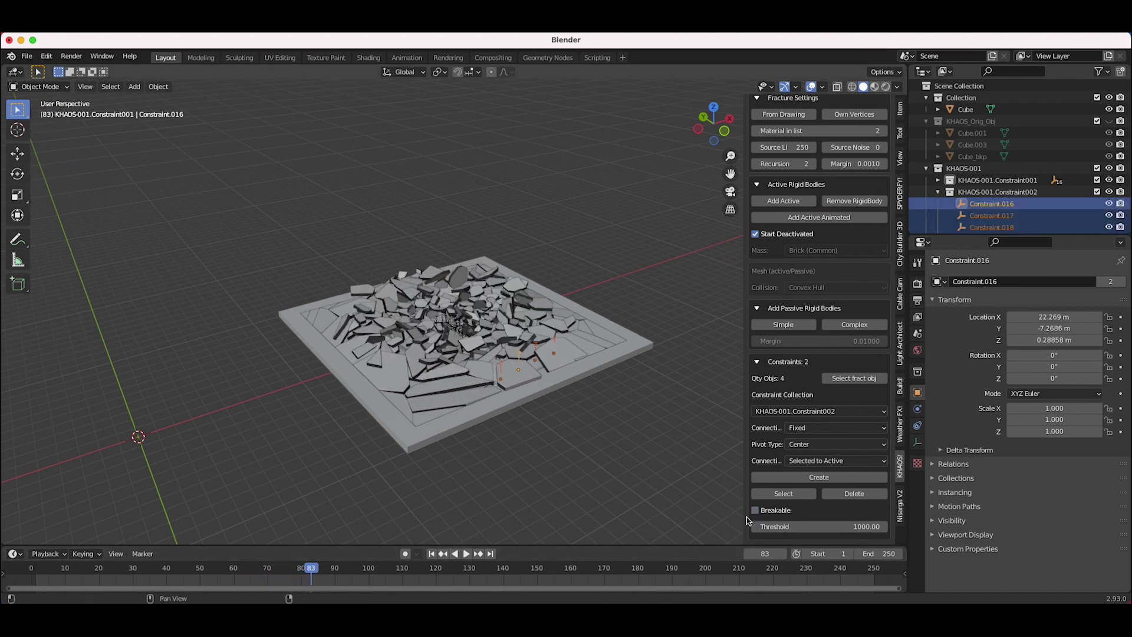
left_click(432, 553)
key("space")
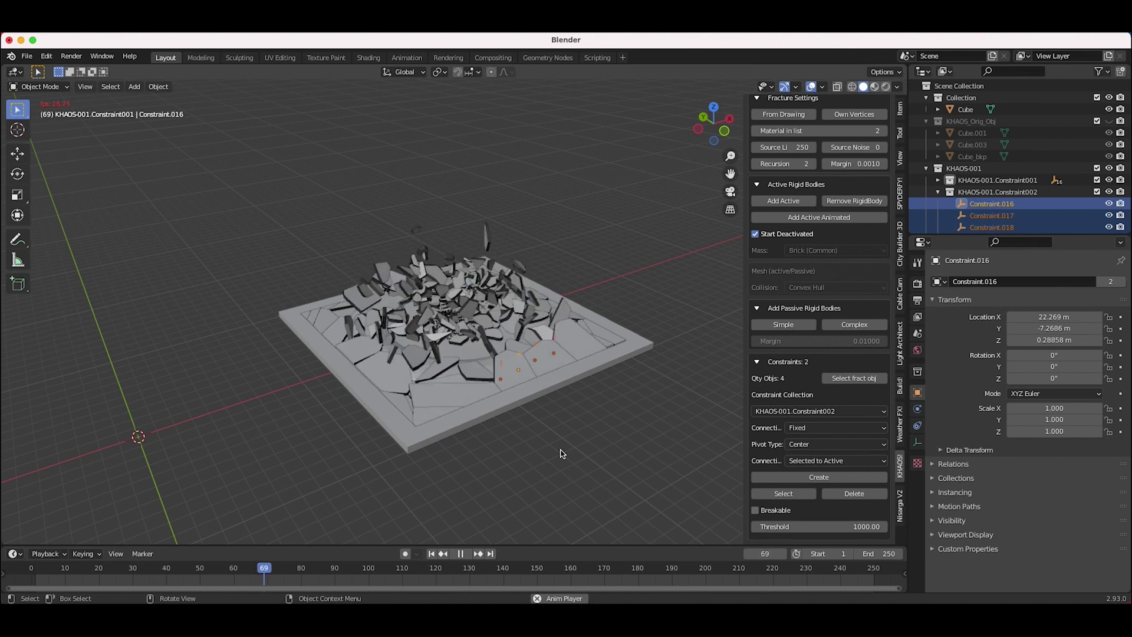
middle_click_drag(529, 371, 565, 323)
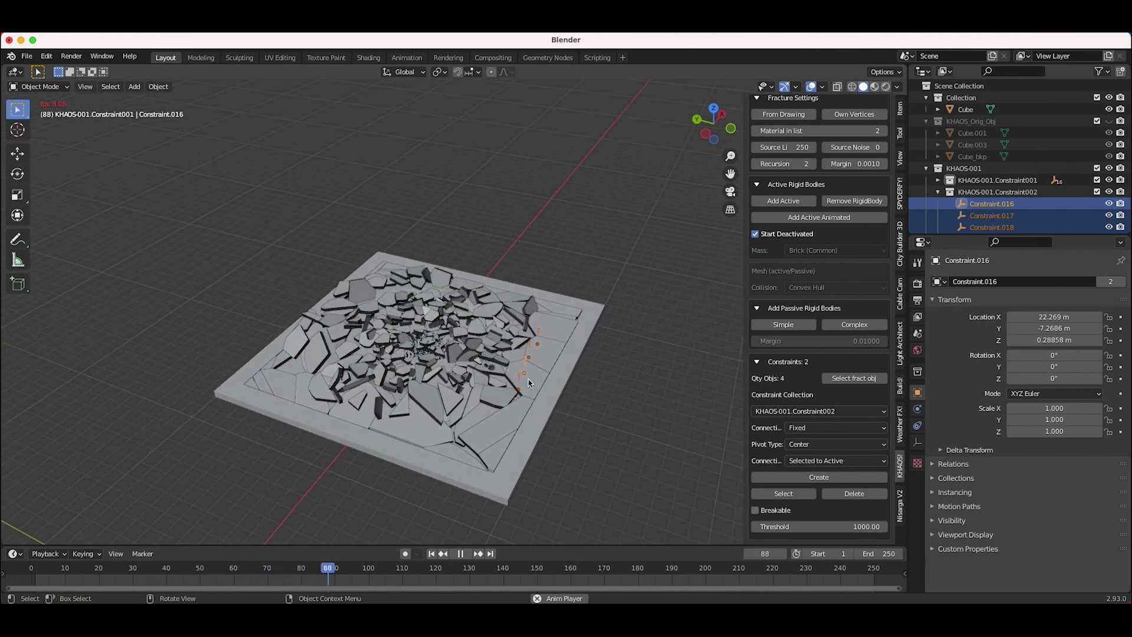
middle_click_drag(485, 462, 501, 413)
left_click(431, 553)
middle_click_drag(518, 334, 548, 308)
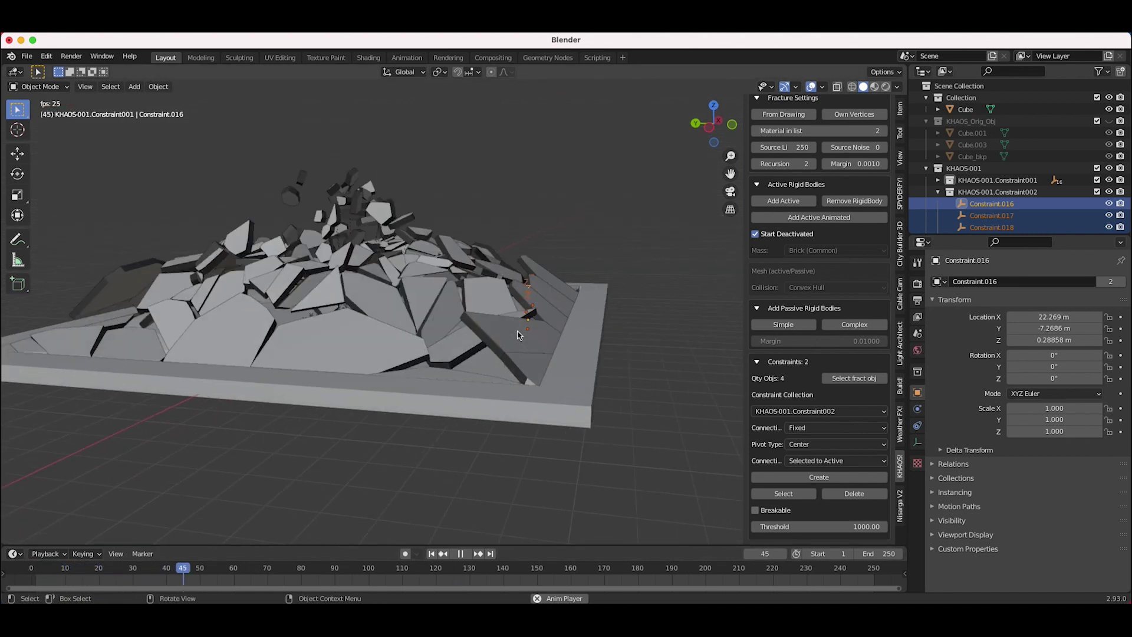
left_click(460, 553)
middle_click_drag(464, 529, 382, 324)
At the first frame, join the row of fragments along the negative X edge, including the small corner pieces, with Fixed constraints
left_click(431, 553)
left_click(648, 407)
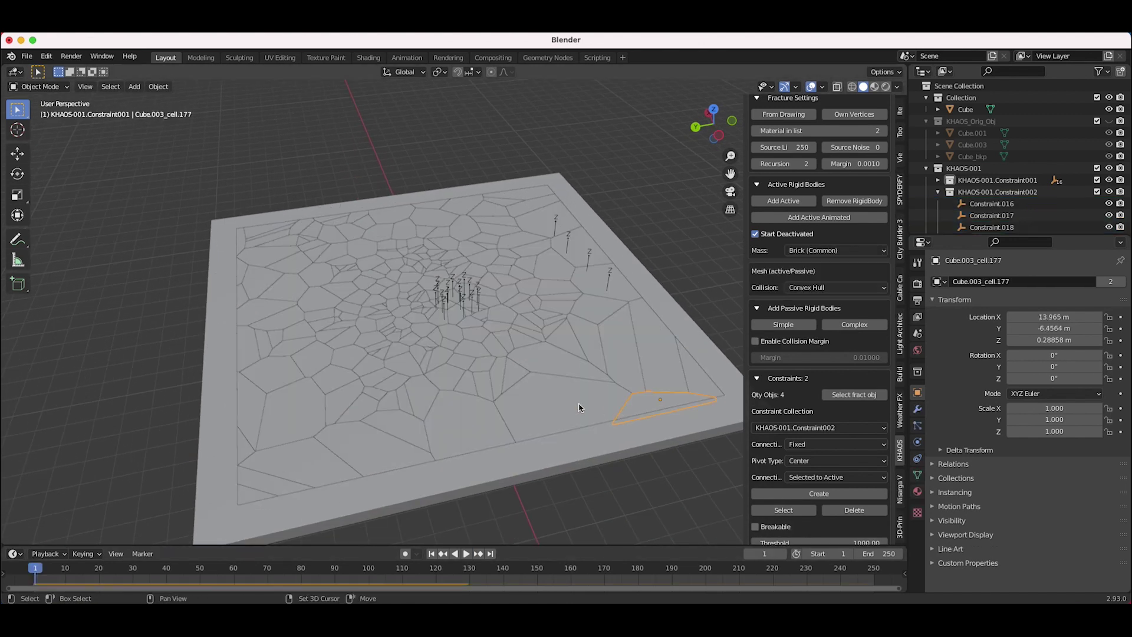
left_click(291, 475, "shift")
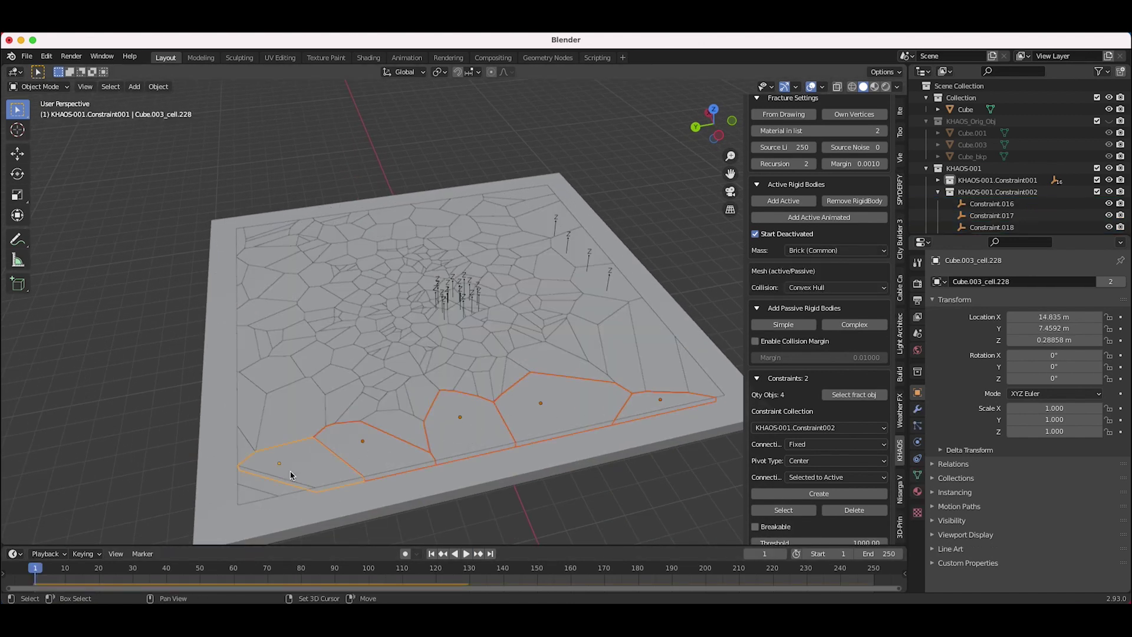
middle_click_drag(272, 487, 454, 434)
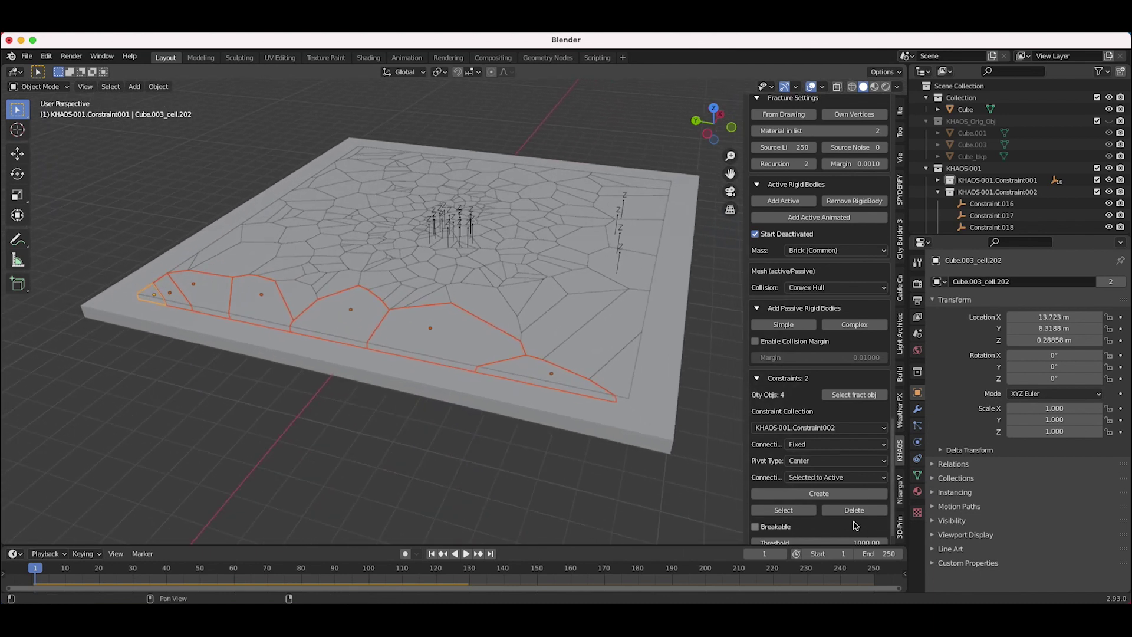
left_click(818, 494)
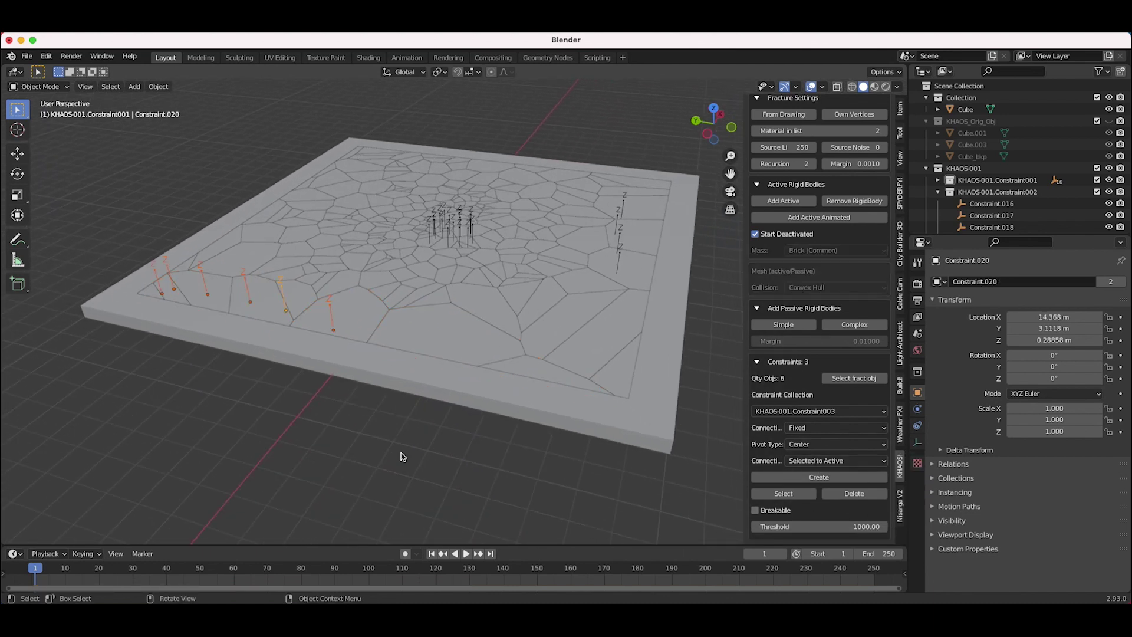
Play the simulation and replay it, examining the two constrained edges from low and high angles
left_click(464, 553)
middle_click_drag(584, 413, 578, 412)
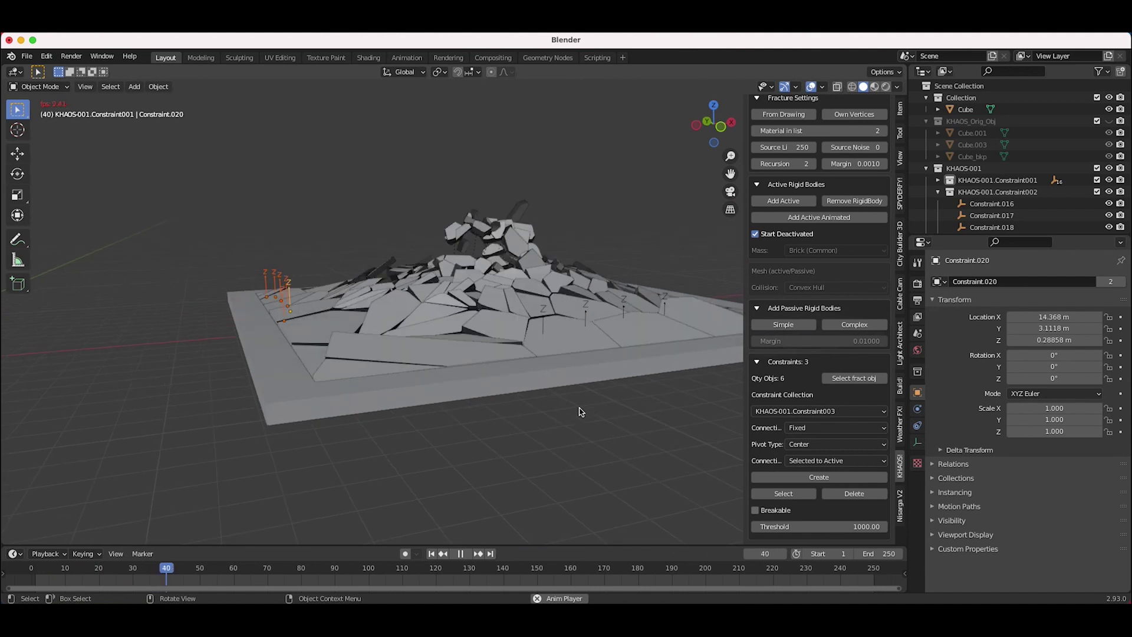
middle_click_drag(354, 303, 359, 304)
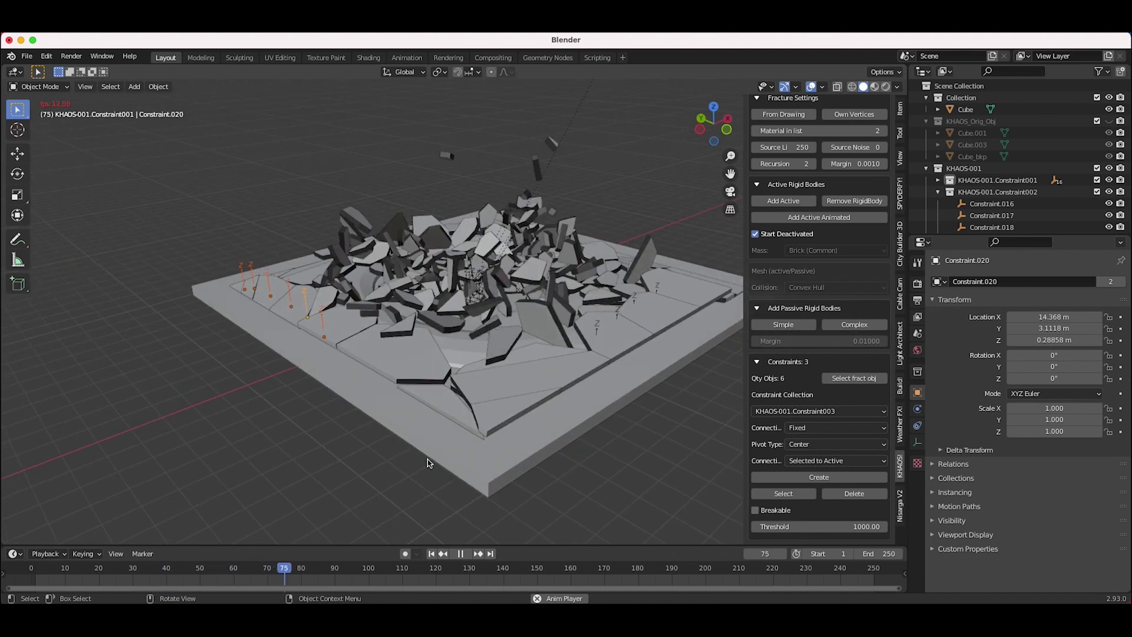
left_click(431, 554)
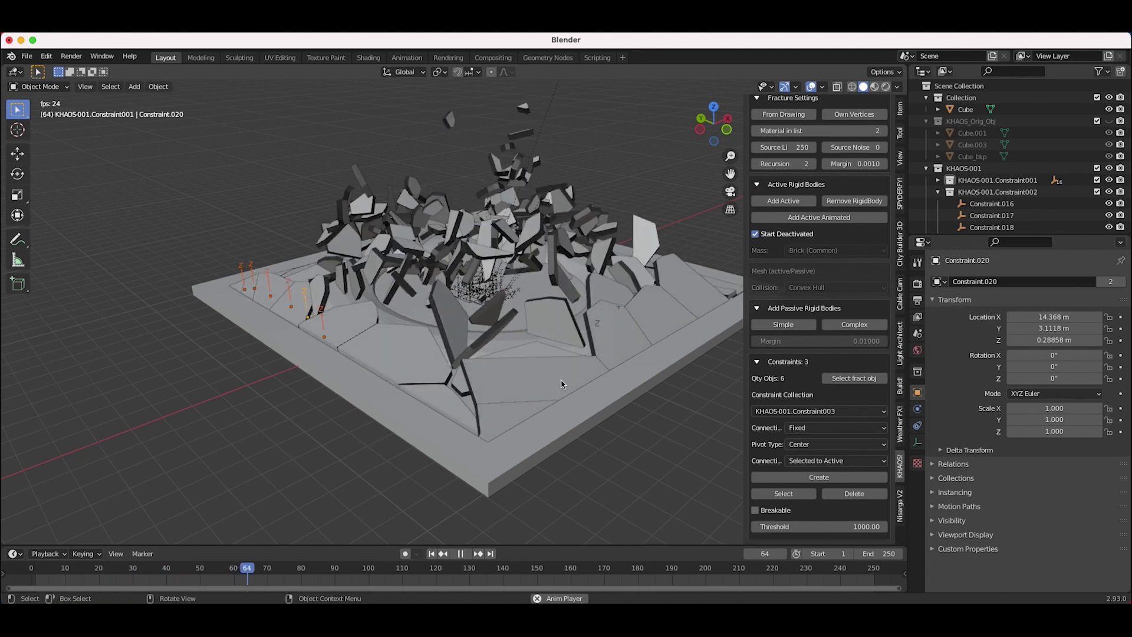
left_click(461, 553)
middle_click_drag(510, 382, 404, 553)
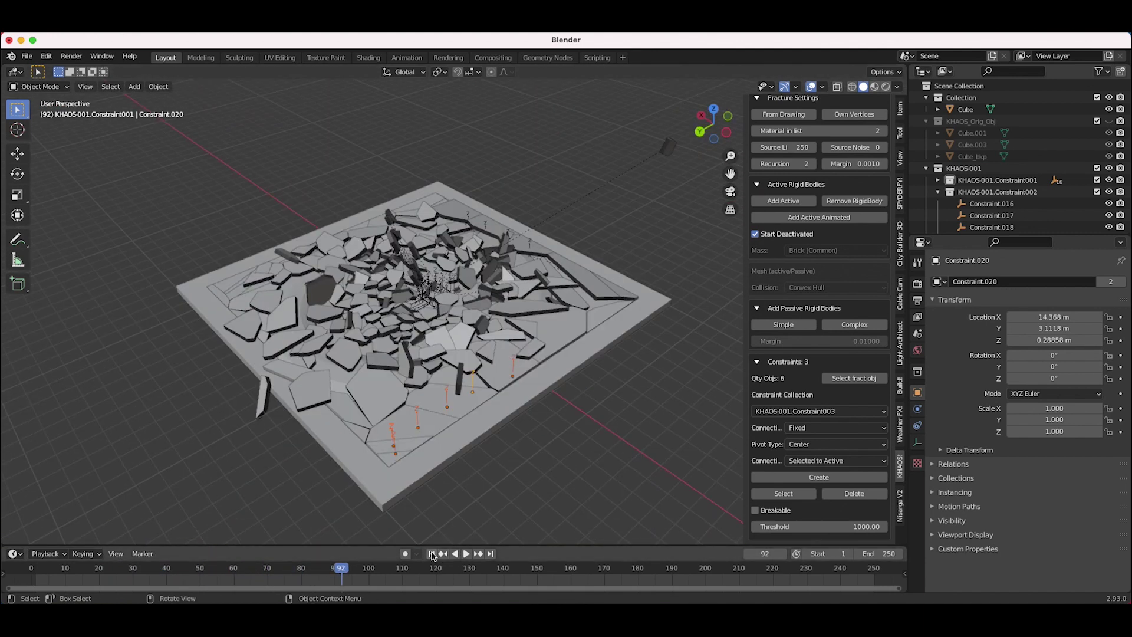
At the first frame, join a row of fragments along the positive Y edge with Fixed constraints and play the simulation
left_click(431, 553)
middle_click_drag(468, 336, 492, 340, "shift")
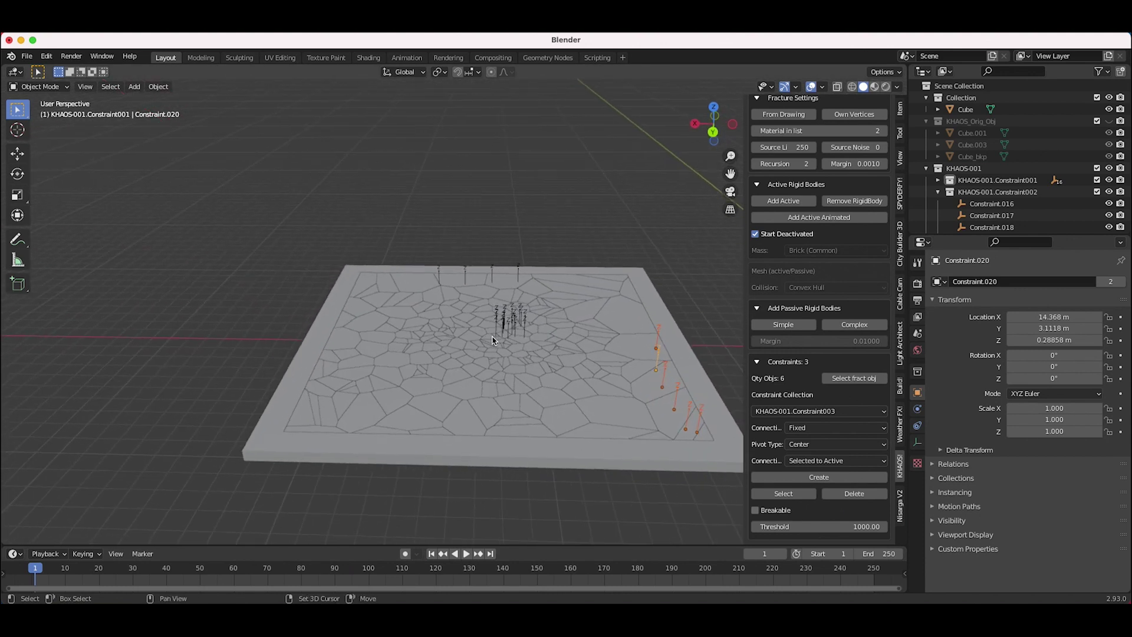
left_click(656, 441)
left_click(656, 440)
left_click(656, 439, "shift")
left_click(541, 433)
left_click(608, 435, "shift")
left_click(655, 438, "shift")
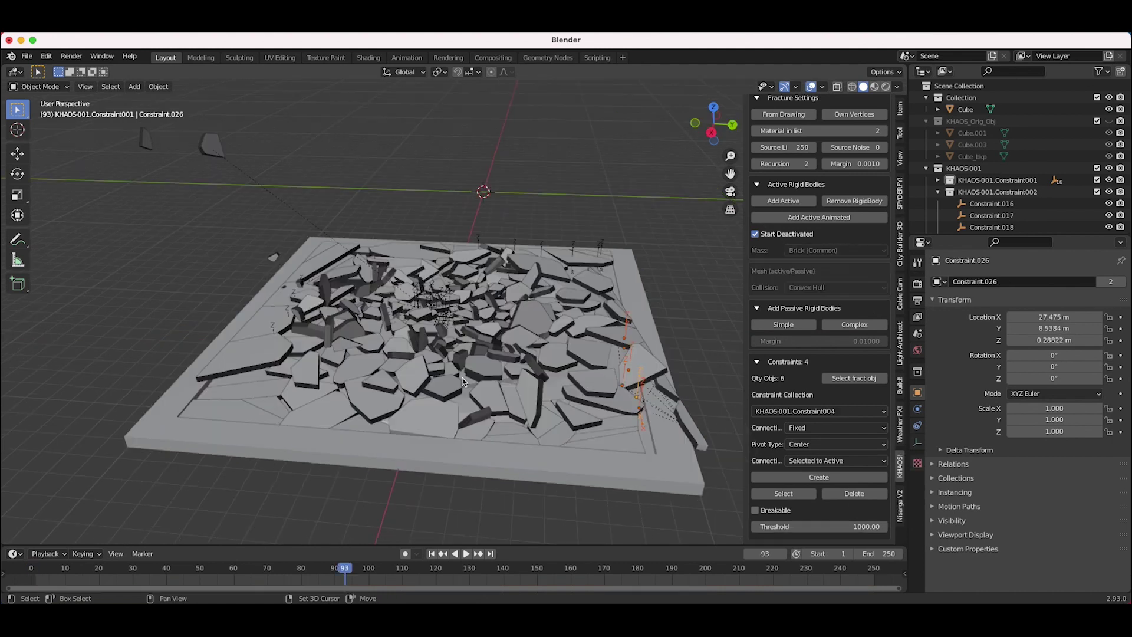
middle_click_drag(586, 330, 483, 347)
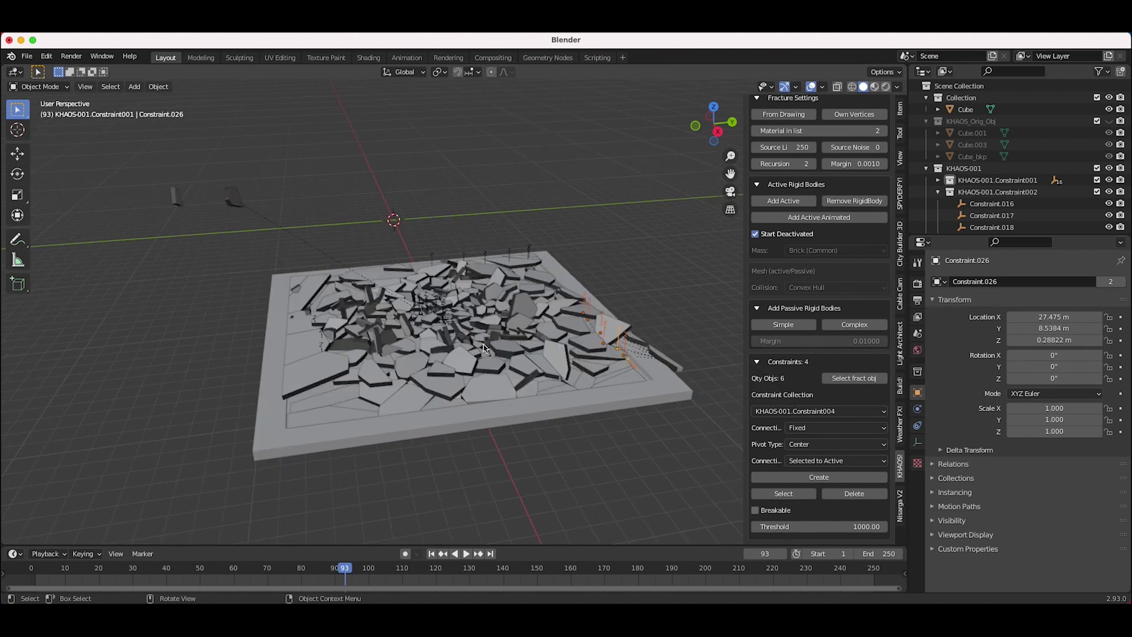
Return to the first frame, advance the timeline to frame 35 and select all fractured pieces of KHAOS-001
left_click(431, 554)
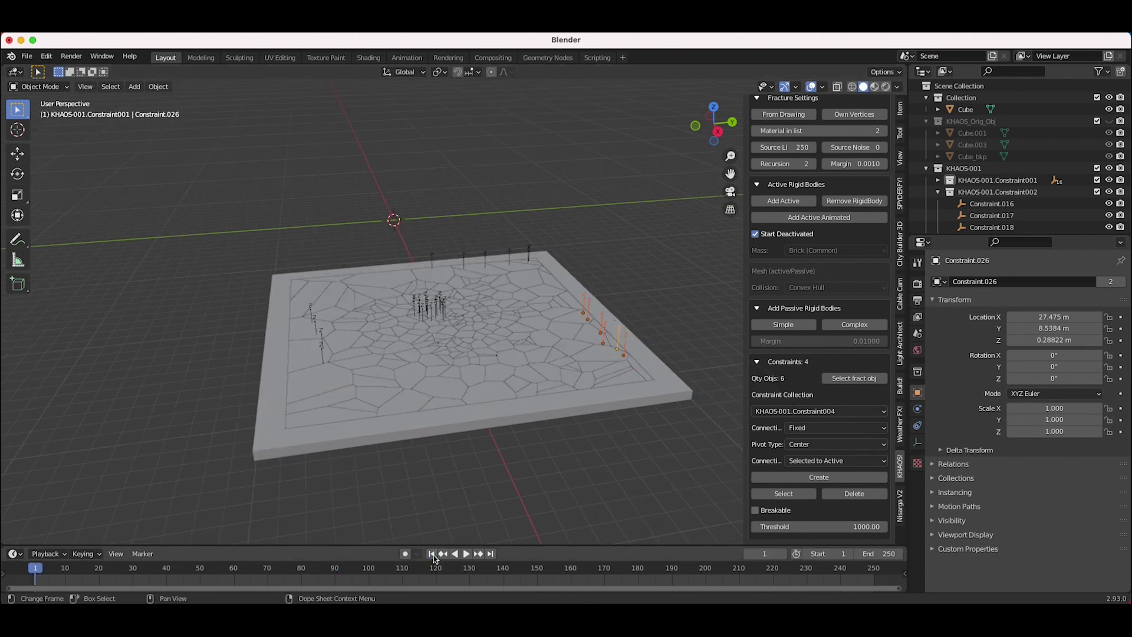
middle_click_drag(531, 329, 539, 369, "shift")
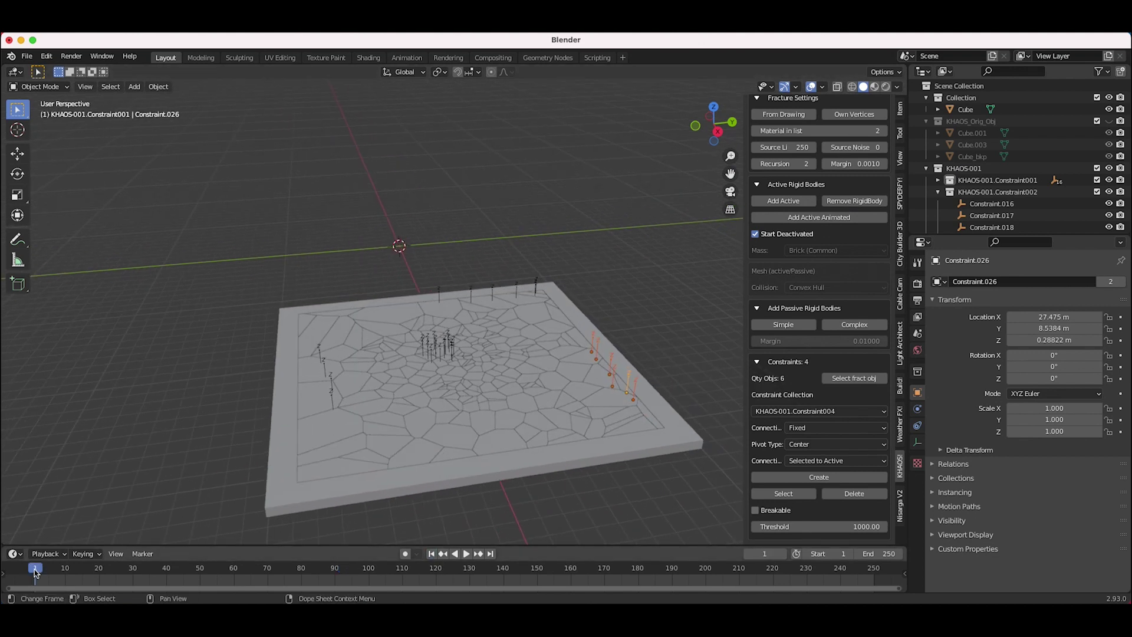
left_click_drag(36, 572, 152, 575)
middle_click_drag(456, 417, 458, 454)
left_click(791, 219)
scroll(806, 154, "up", 9)
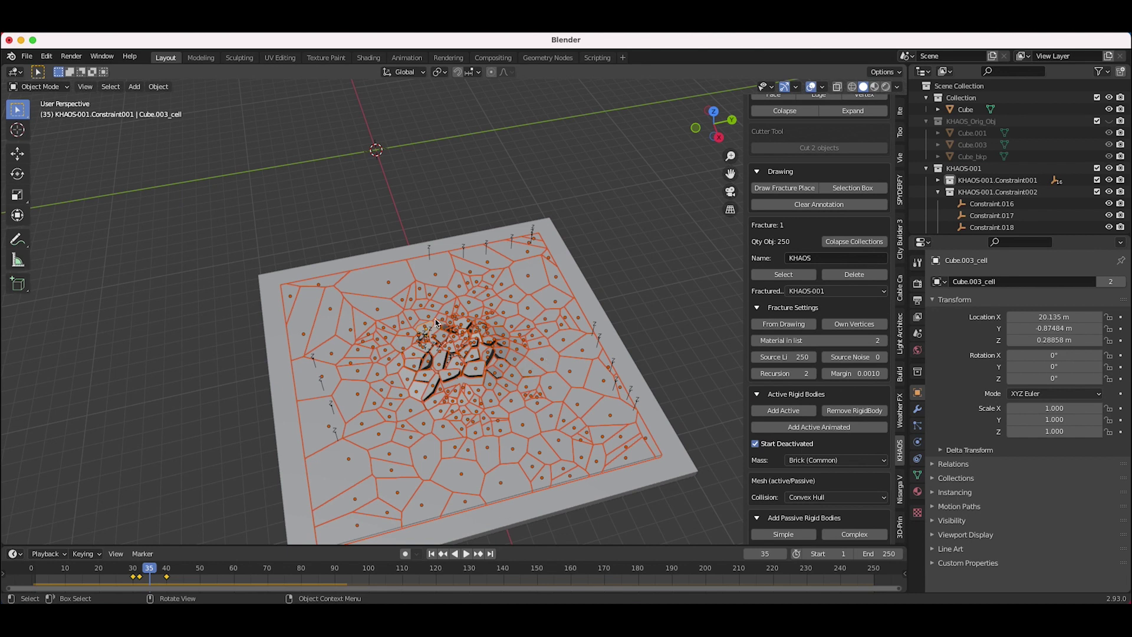
middle_click_drag(455, 405, 455, 404)
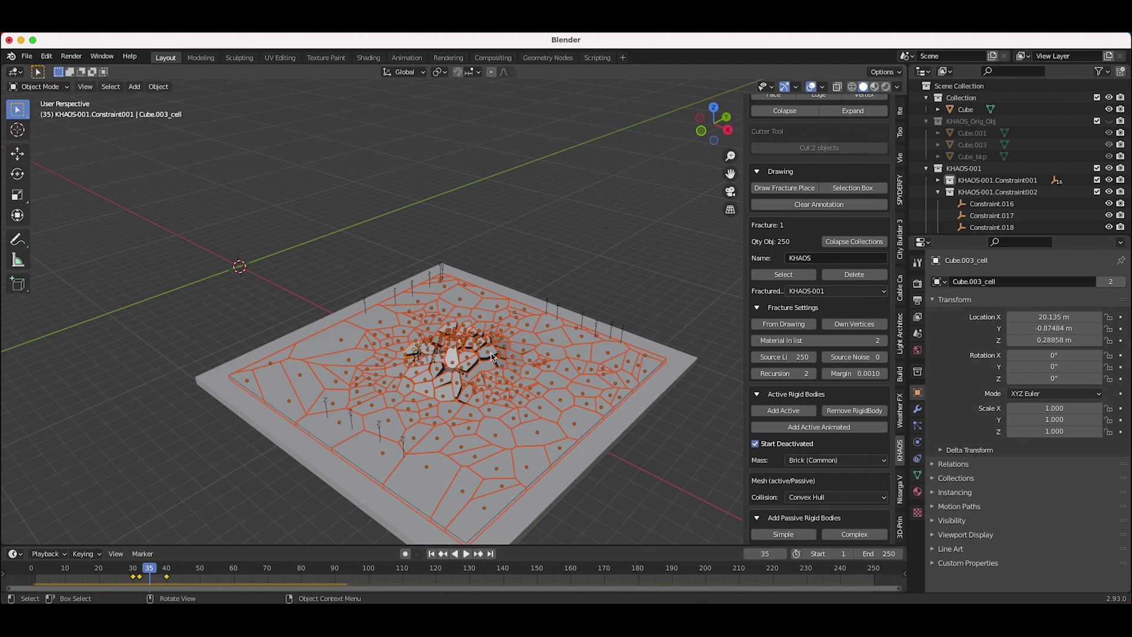
Add Dirt debris particles to the selected fragments with the KHAOS destruction debris tools
scroll(822, 225, "up", 10)
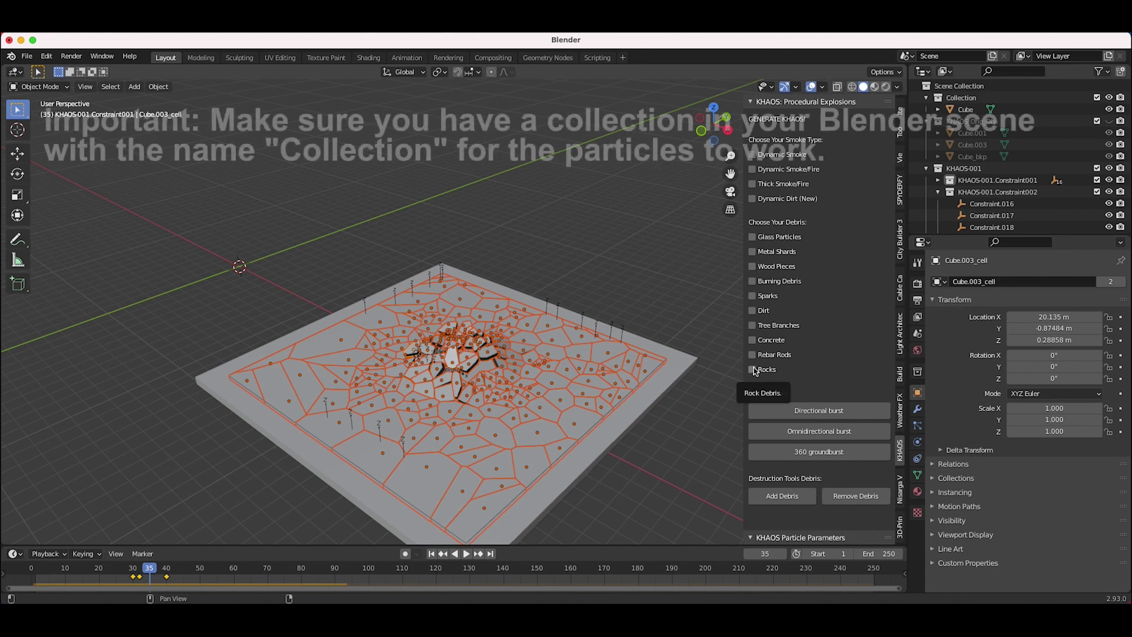
left_click(752, 311)
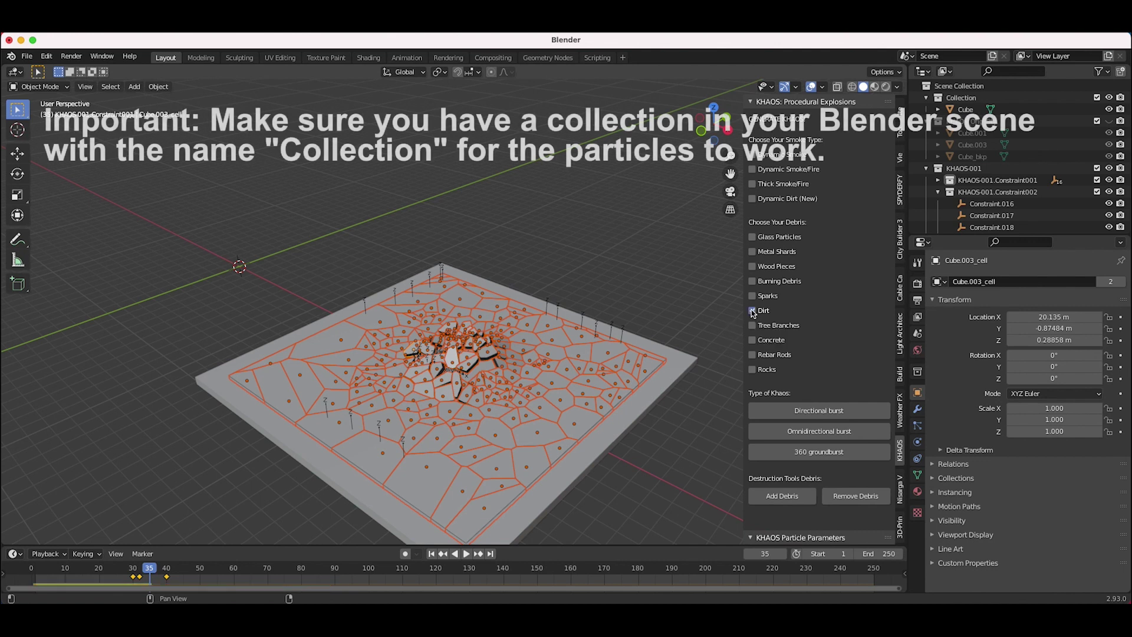
left_click(777, 497)
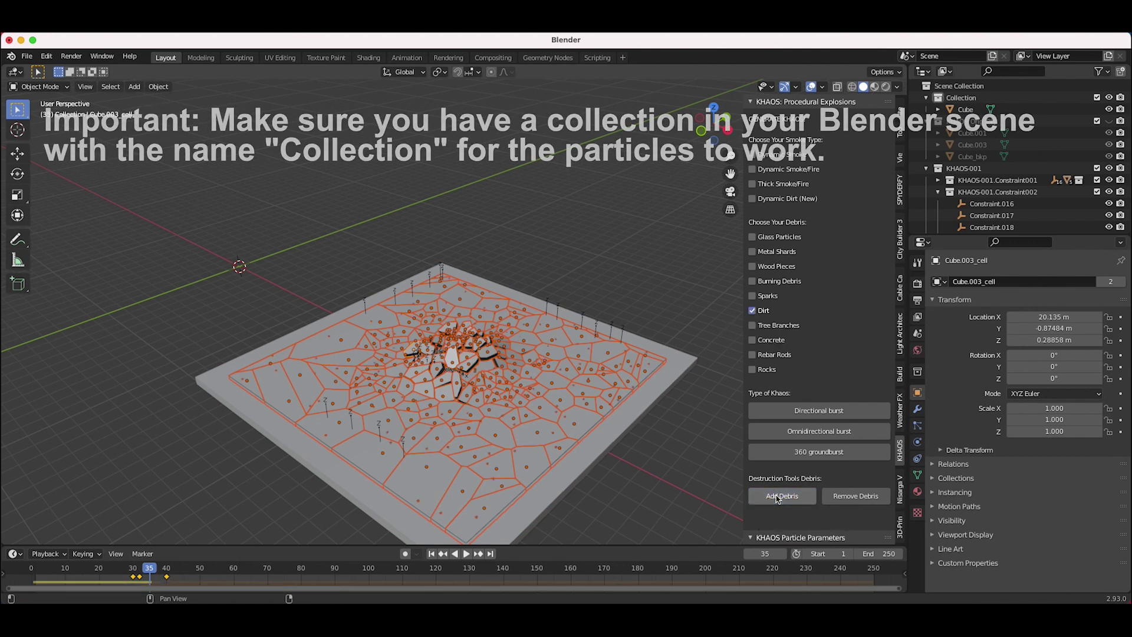
Play the simulation from the first frame to about frame 55 and examine the dirt debris with everything deselected
middle_click_drag(318, 318, 422, 304)
key("shift+Left")
key("space")
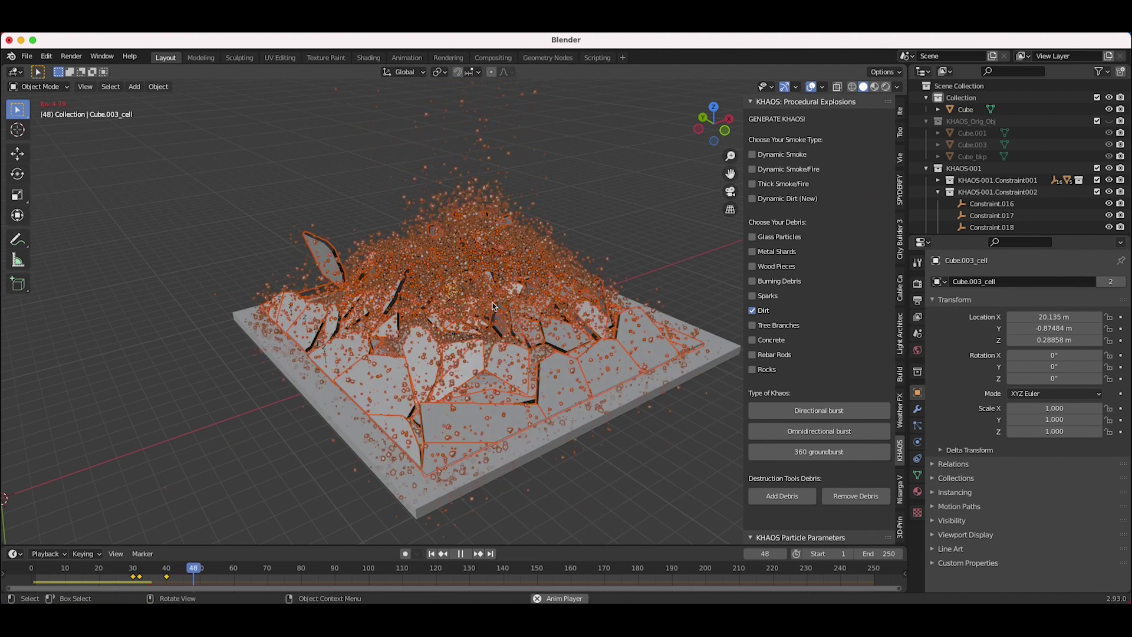
left_click(461, 553)
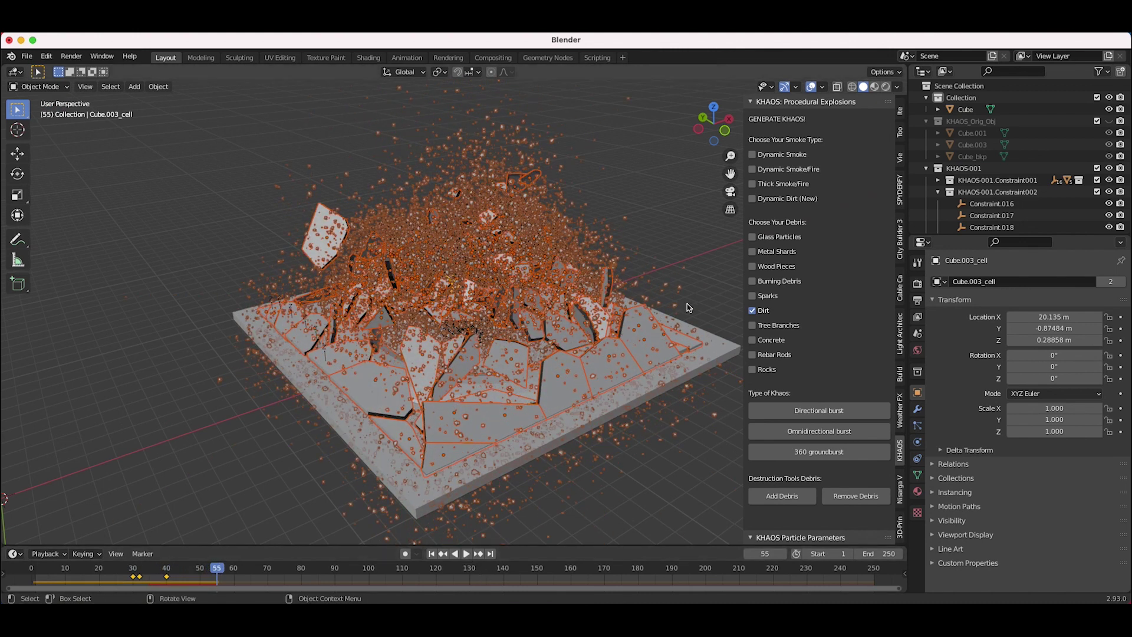
left_click(697, 255)
middle_click_drag(330, 384, 525, 233)
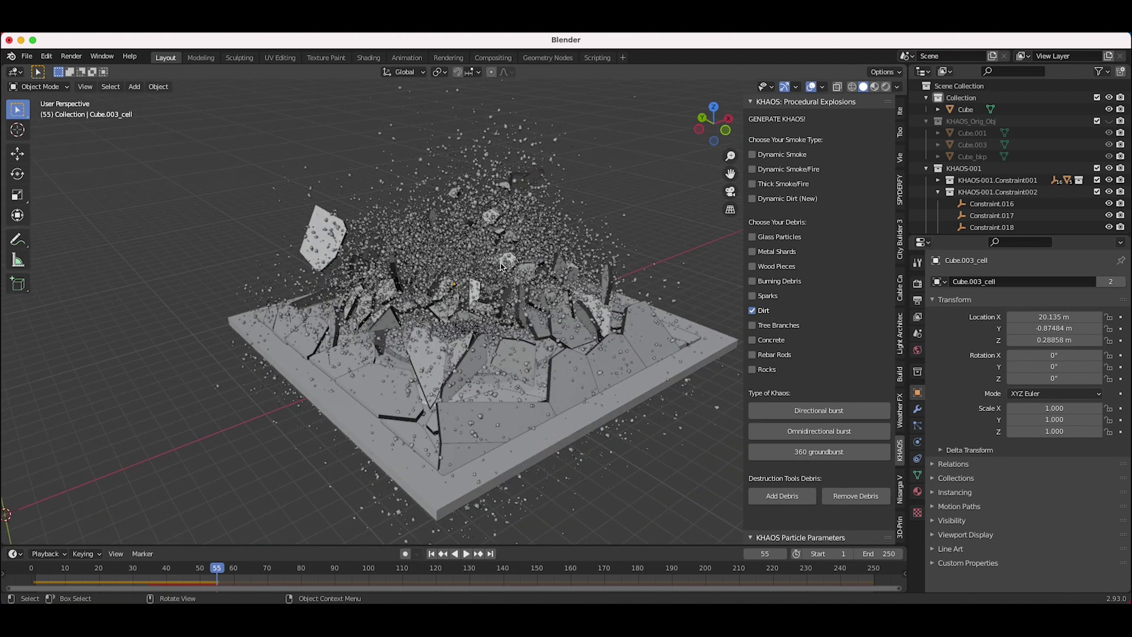
Select a fragment in the middle of the debris and set its dirt particle emission number to 100
left_click(475, 292)
left_click(918, 425)
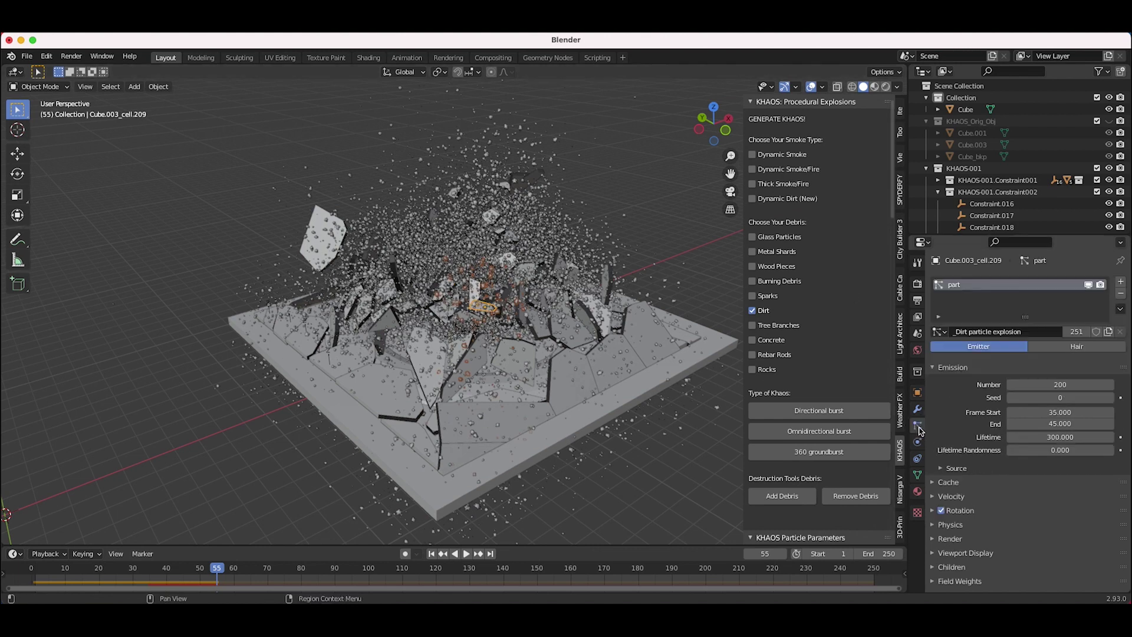
scroll(1016, 394, "down", 2)
double_click(1050, 353)
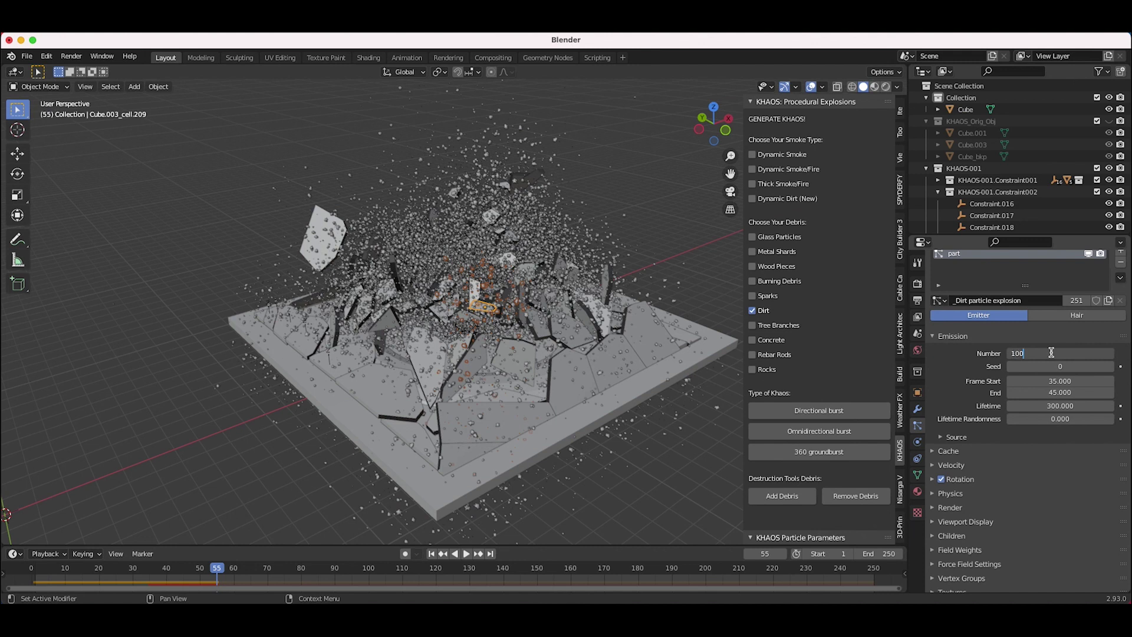
type("100")
key("Return")
left_click(989, 335)
Set the render scale of the dirt particles to 0.030
left_click(934, 439)
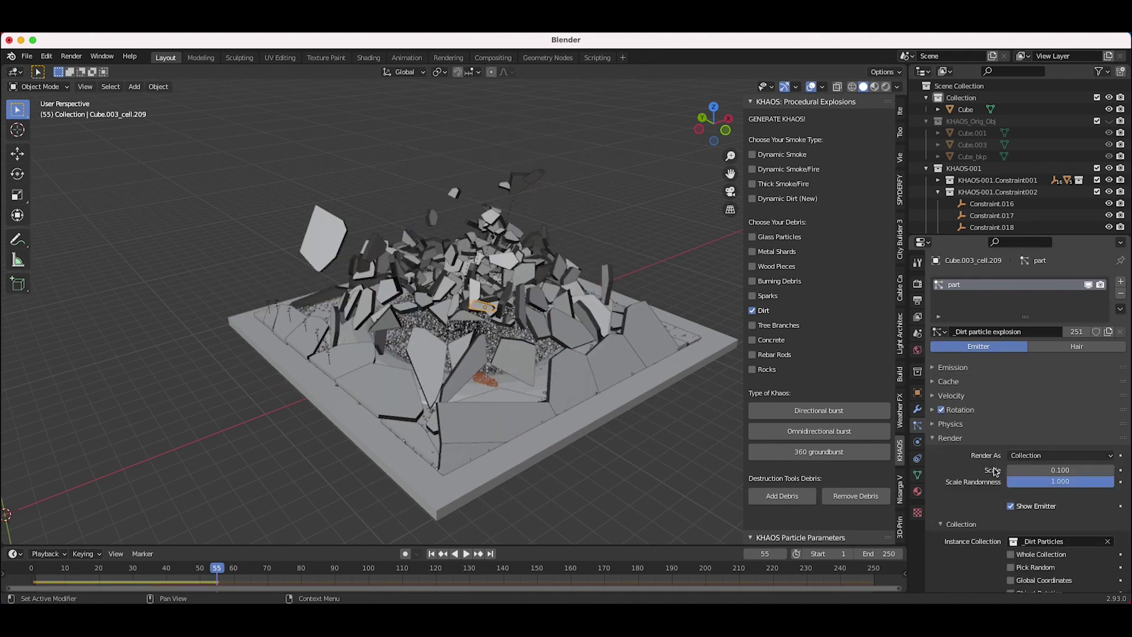
left_click(1039, 470)
key("Return")
Replay the simulation from the first frame to frame 65 and examine the dirt particles up close from a low angle
key("shift+Left")
key("space")
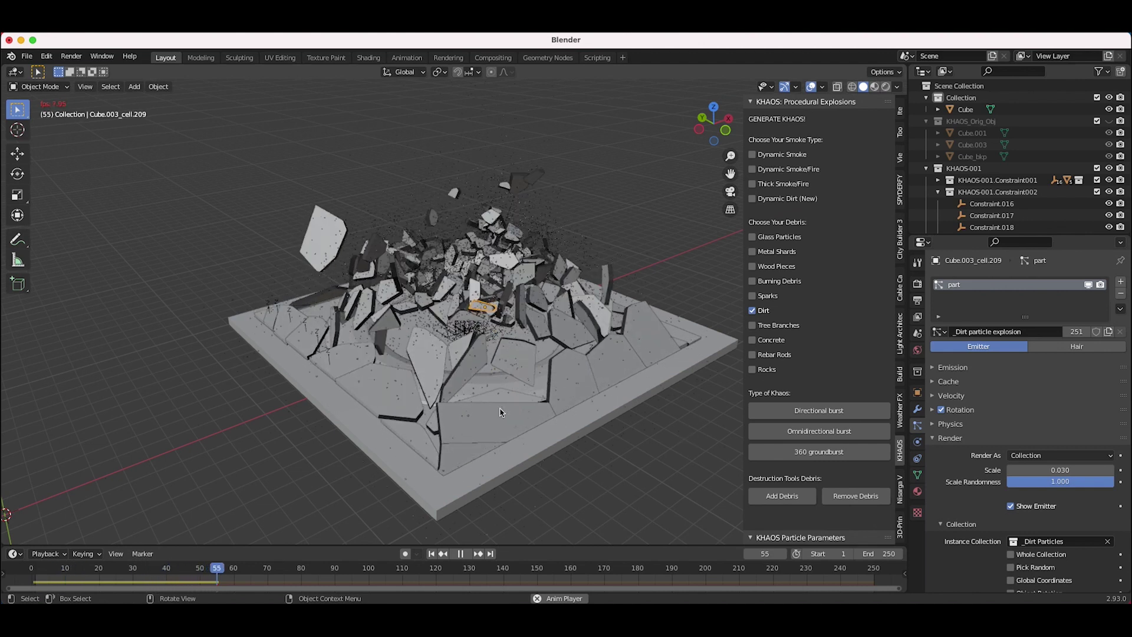
left_click(460, 553)
middle_click_drag(584, 454, 535, 417)
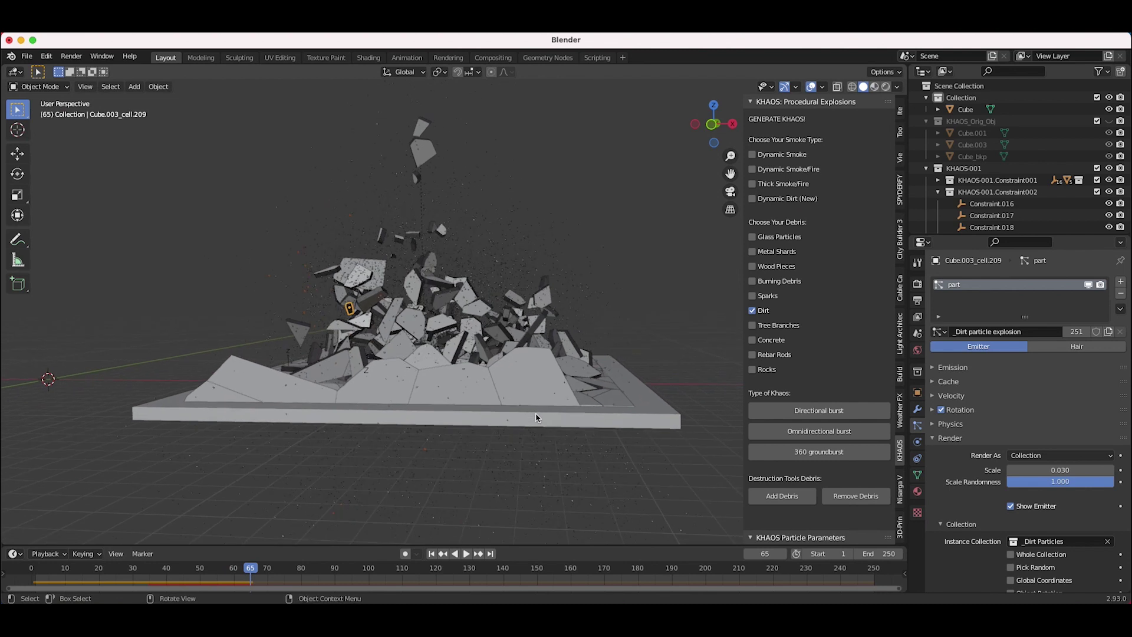
scroll(535, 417, "up", 3)
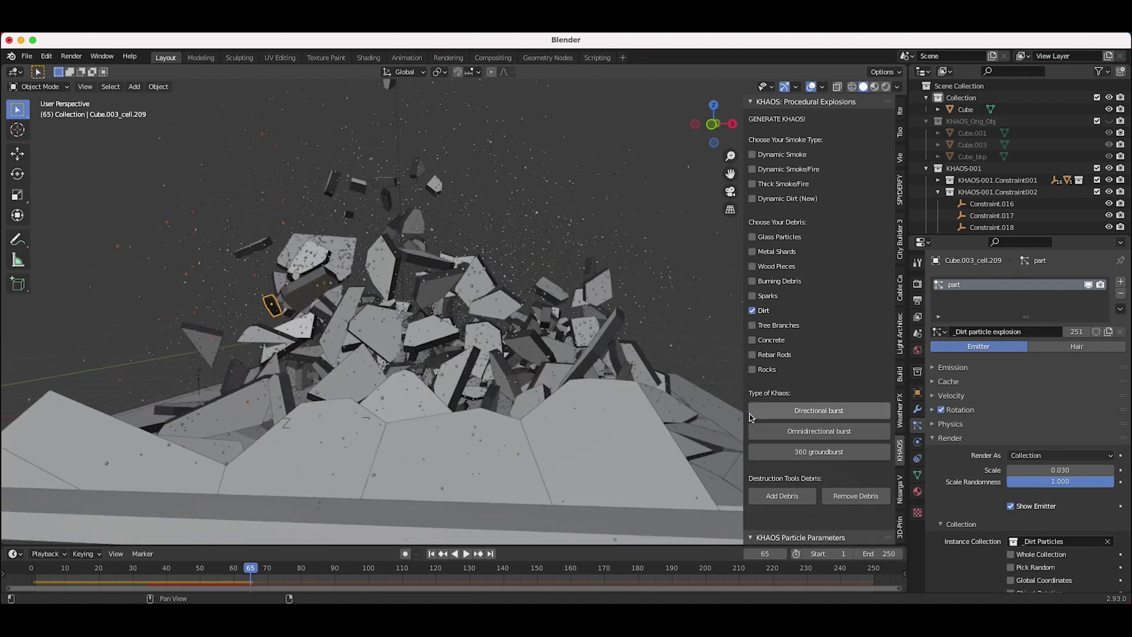
Set the dirt particle emission number to 150 and return to the first frame
left_click(950, 368)
left_click(1051, 383)
type("150")
key("Return")
left_click(432, 554)
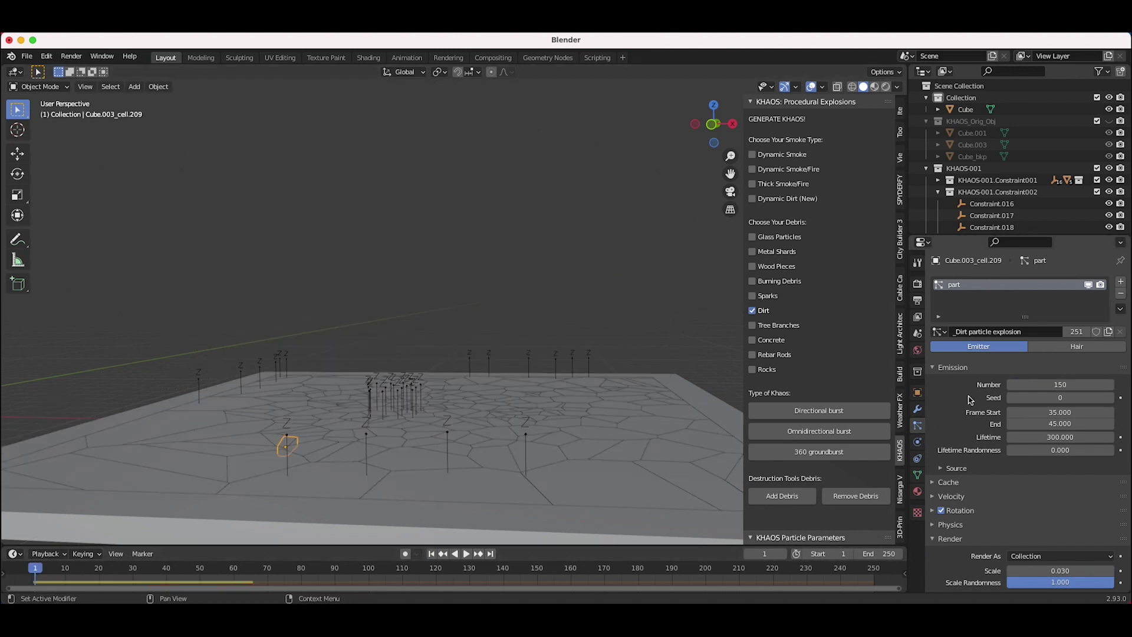
Set the Normal velocity of the dirt particles to 0 m/s
left_click(952, 496)
left_click(1042, 514)
type("0")
key("Return")
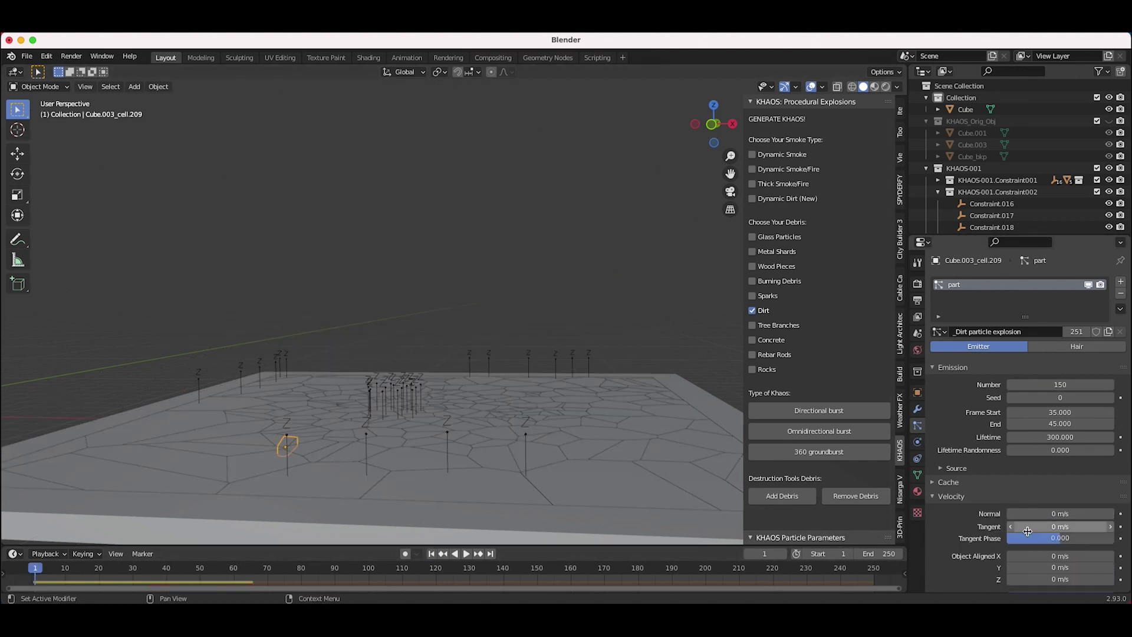
Play the simulation to frame 68 and examine the fragments and dirt debris from several angles
left_click(466, 553)
middle_click_drag(483, 413, 518, 447)
scroll(518, 446, "down", 3)
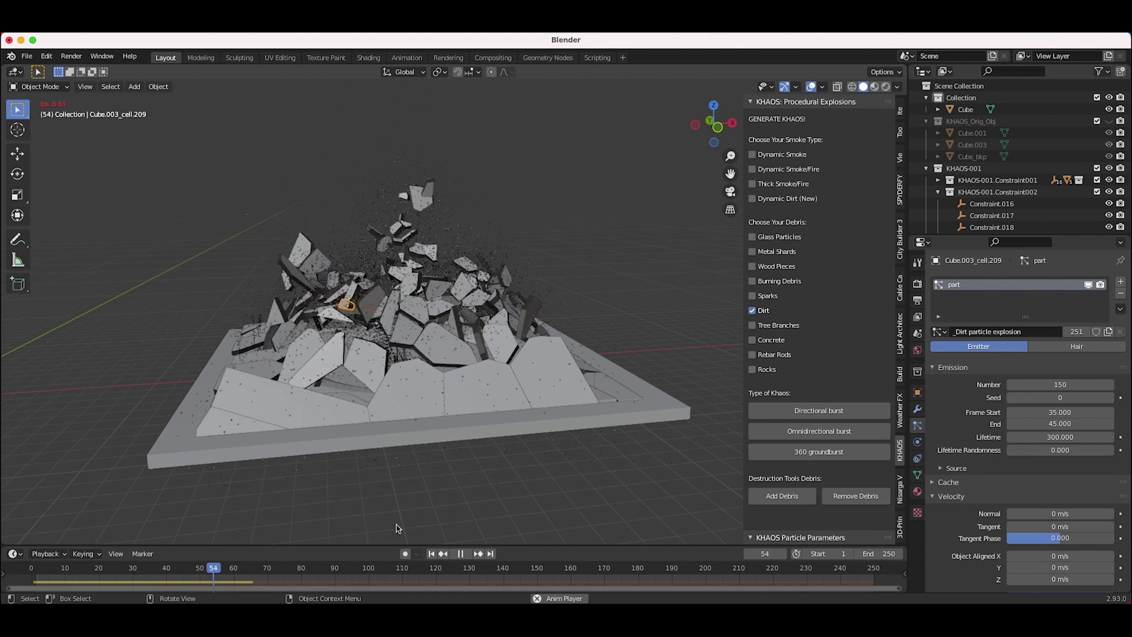
left_click(462, 554)
middle_click_drag(448, 306, 496, 287)
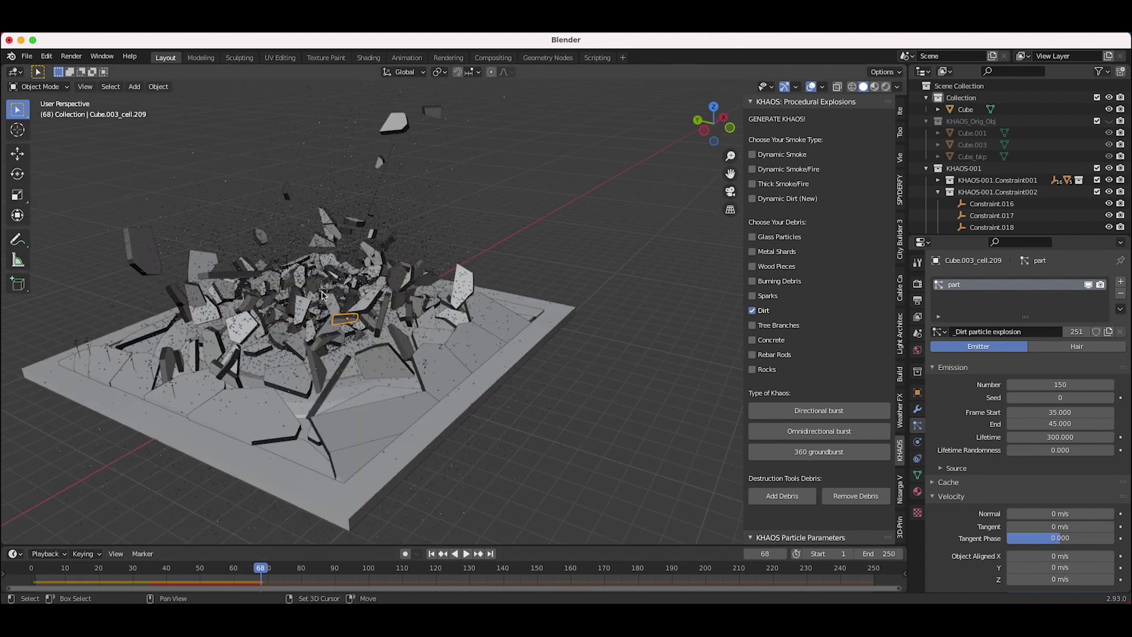
middle_click_drag(321, 295, 482, 285)
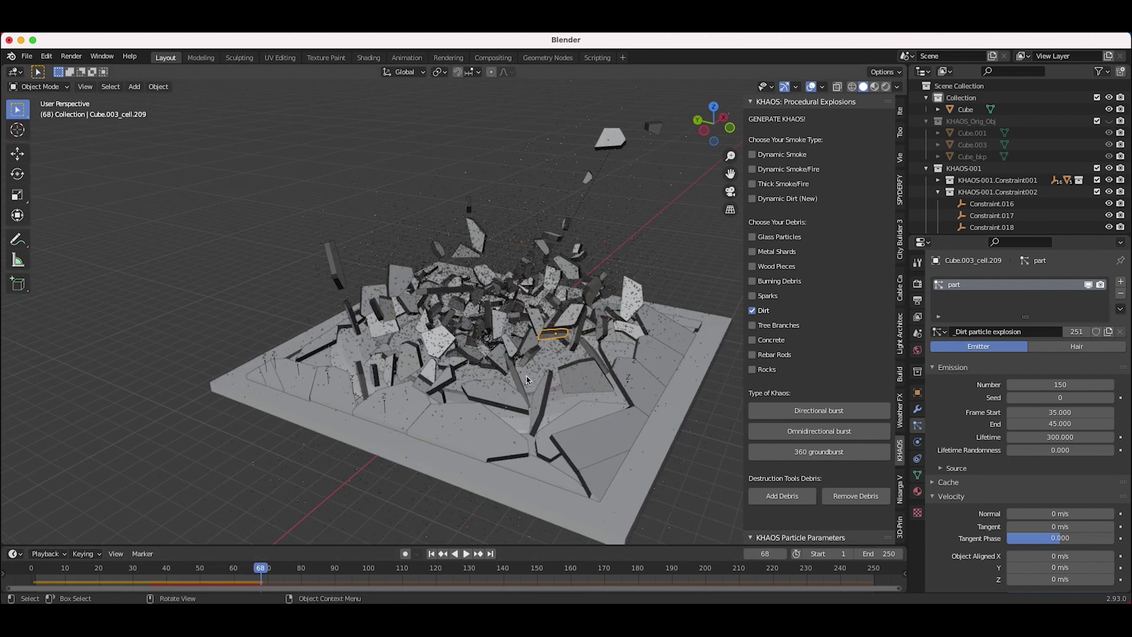
left_click(947, 496)
middle_click_drag(564, 429, 513, 419, "shift")
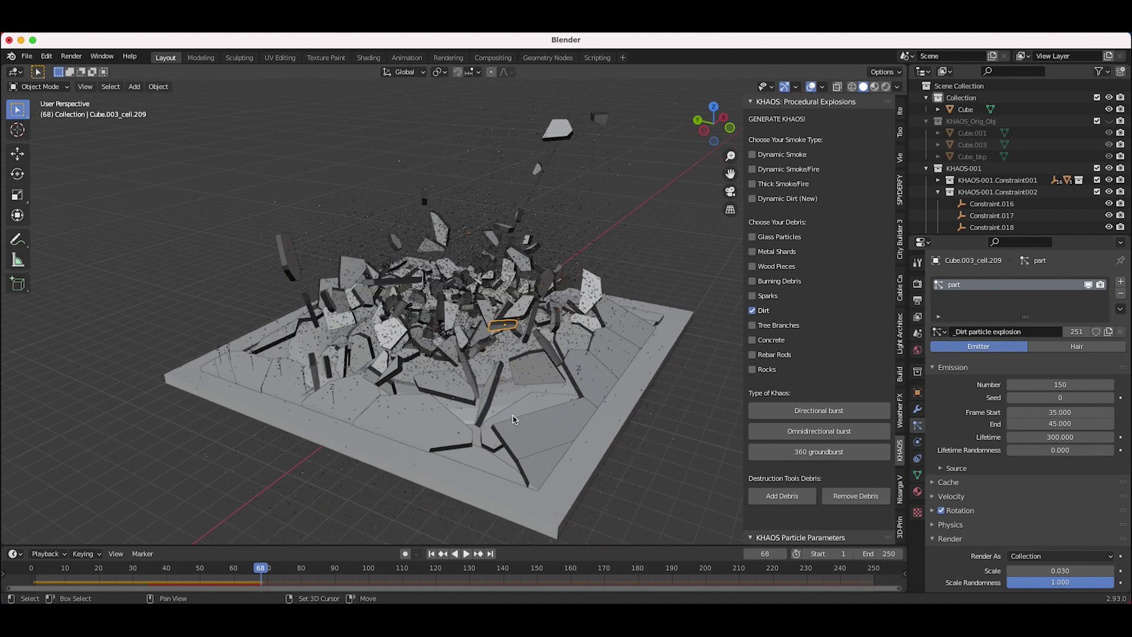
scroll(513, 419, "right", 3, "shift")
scroll(514, 418, "left", 5, "shift")
scroll(515, 418, "right", 3, "shift")
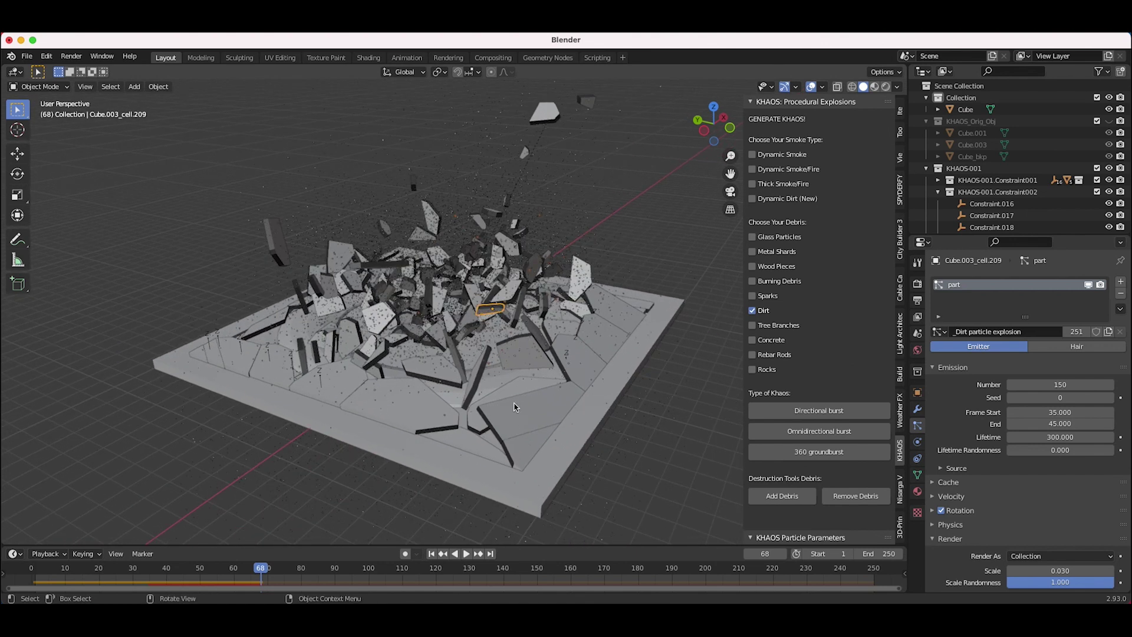
scroll(557, 405, "right", 5)
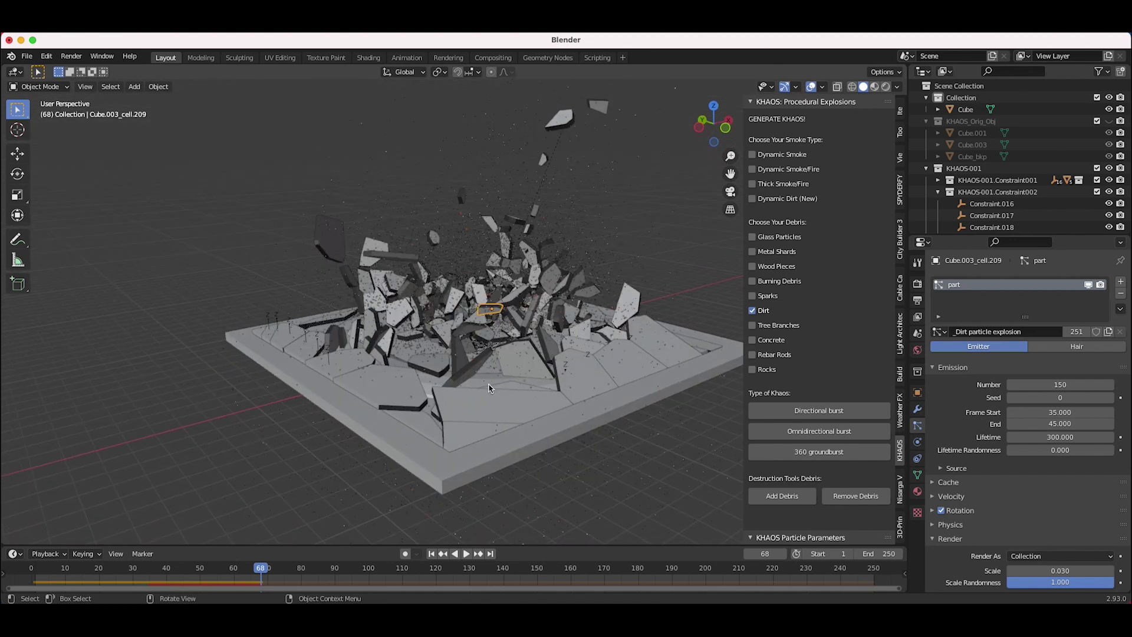
Bake all dynamics from the particle system's cache settings
left_click(949, 538)
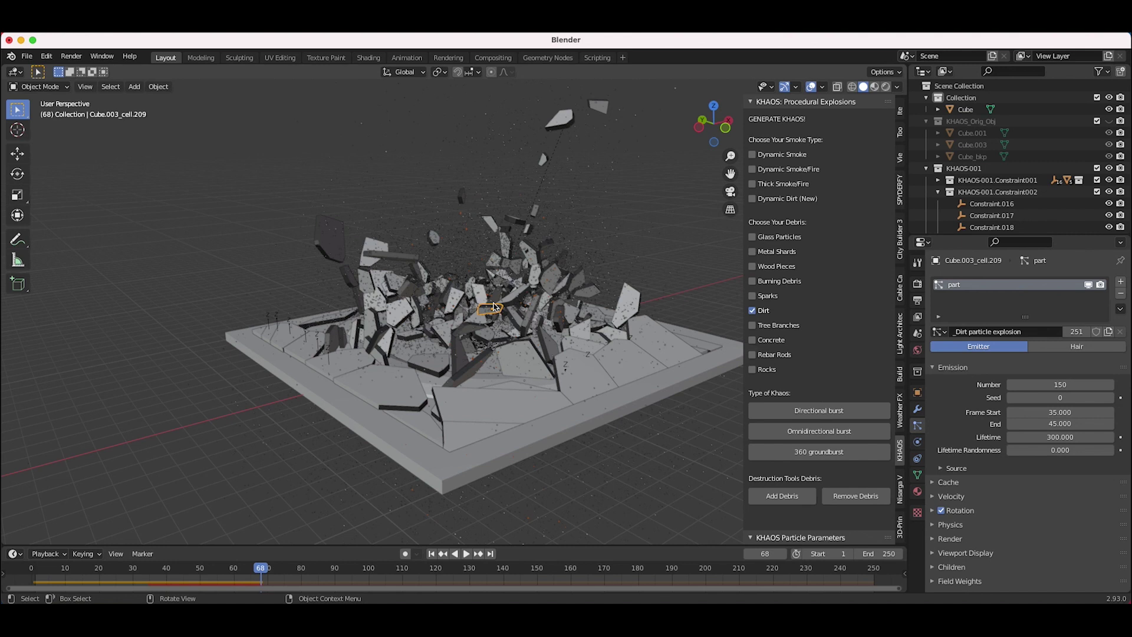
left_click(935, 483)
scroll(1055, 457, "down", 5)
left_click(1089, 420)
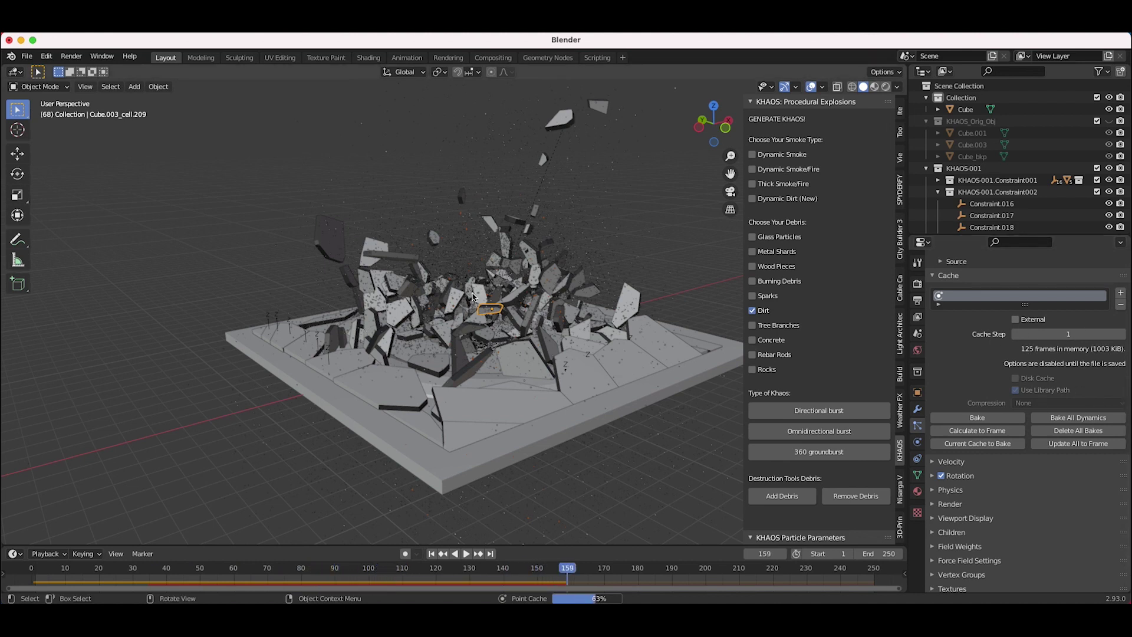
Scrub and play the baked simulation to frame 86 and examine how the dirt settles around the ground slab
left_click_drag(37, 576, 315, 574)
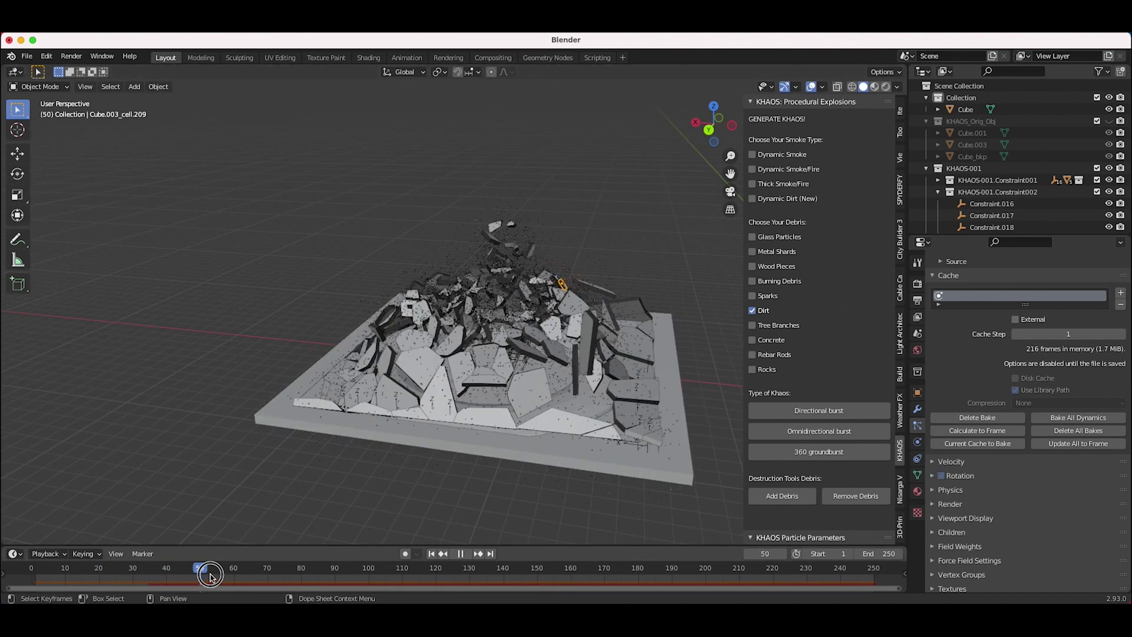
key("space")
mouse_move(445, 443)
middle_mouse_down()
mouse_move(457, 413)
mouse_move(447, 442)
middle_mouse_up()
middle_click_drag(678, 327, 566, 347, "shift")
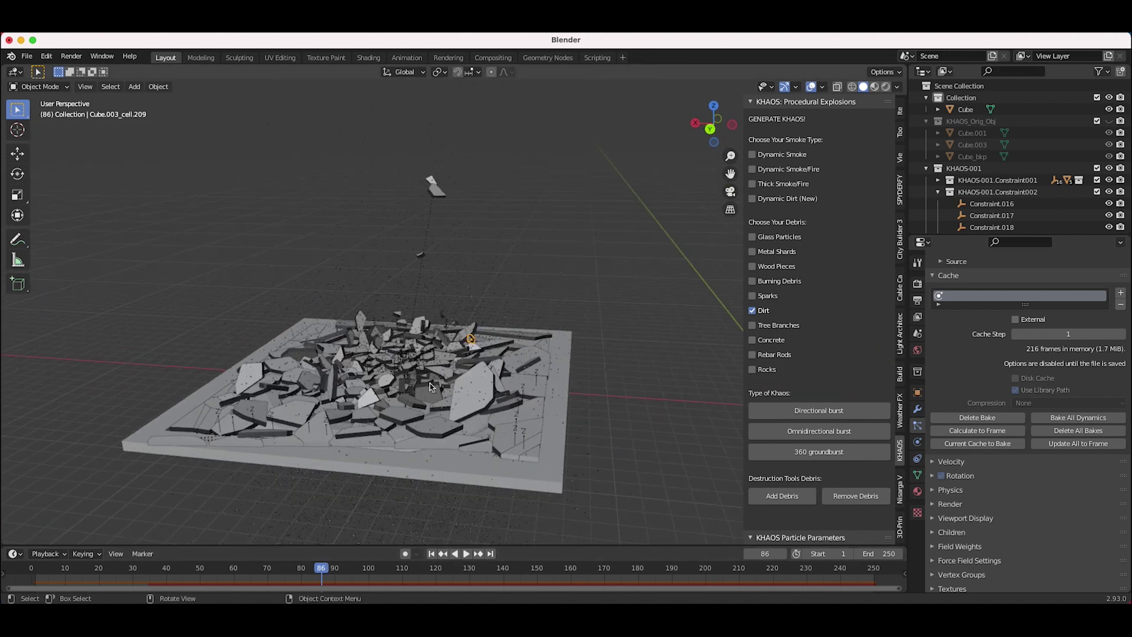
middle_click_drag(494, 367, 432, 359)
middle_click_drag(495, 367, 598, 380, "shift")
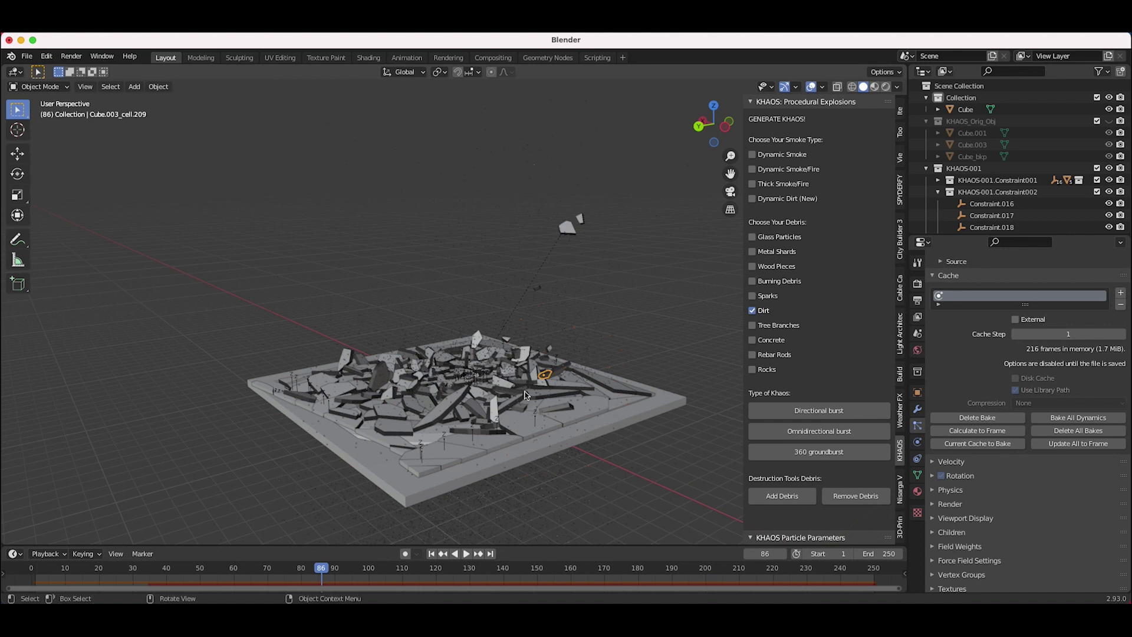
middle_click_drag(368, 408, 389, 365)
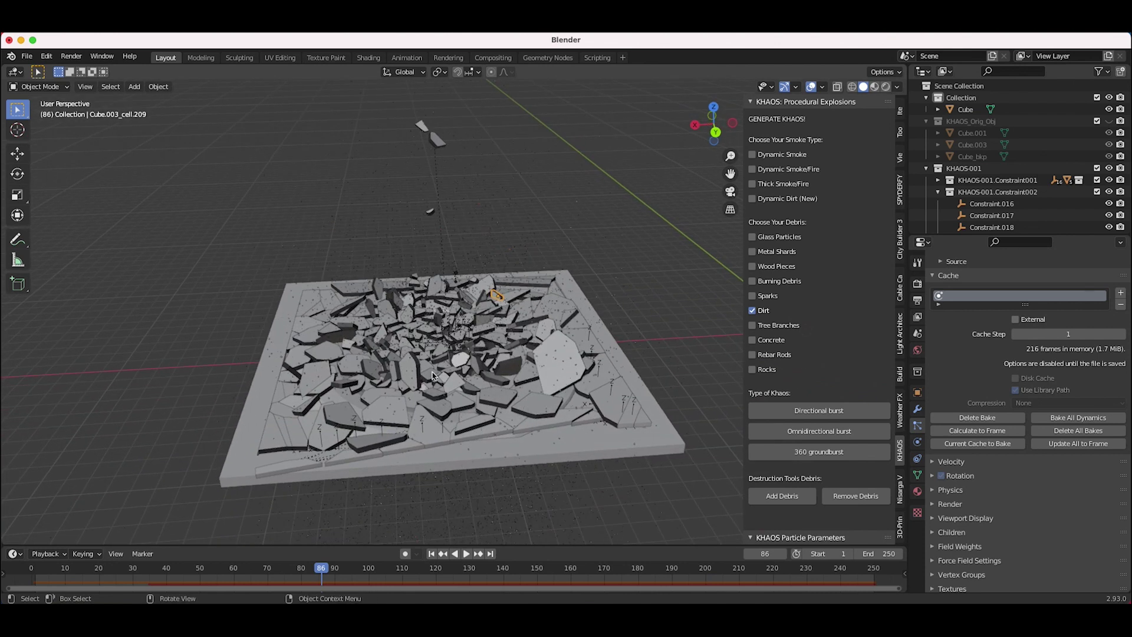
Add Collision physics to the ground slab Cube beneath the fragments
left_click(651, 399)
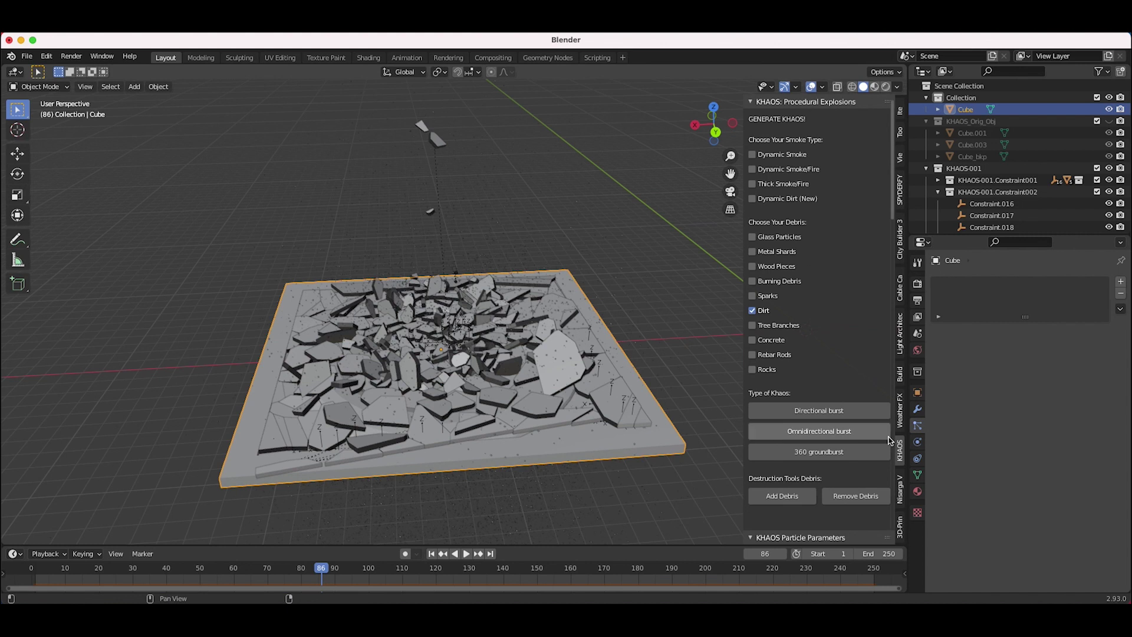
left_click(917, 444)
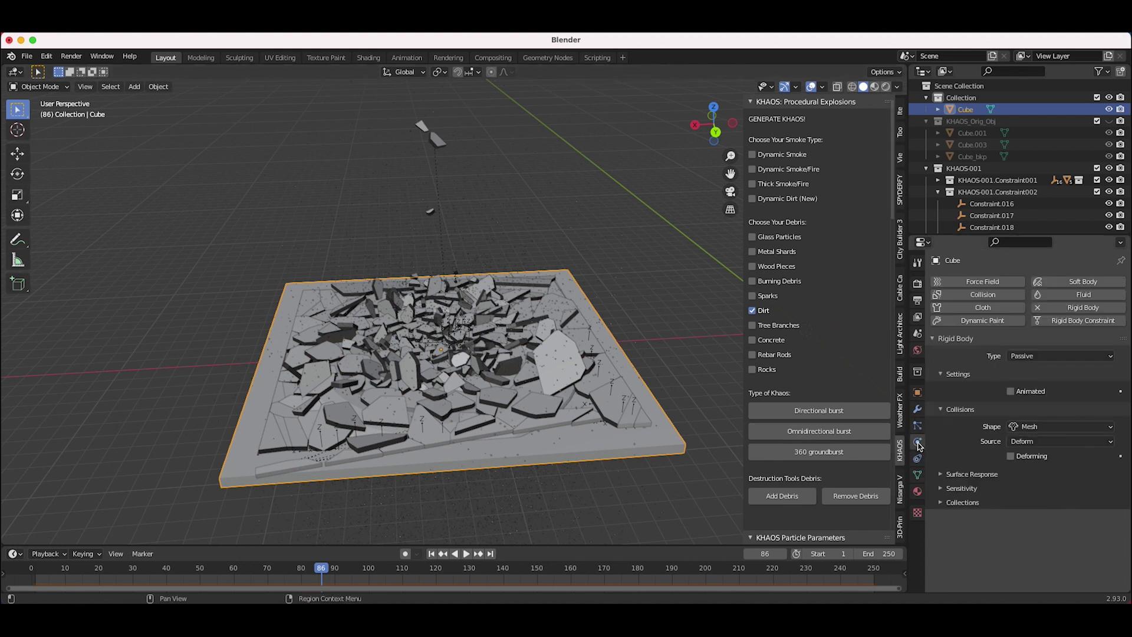
left_click(967, 296)
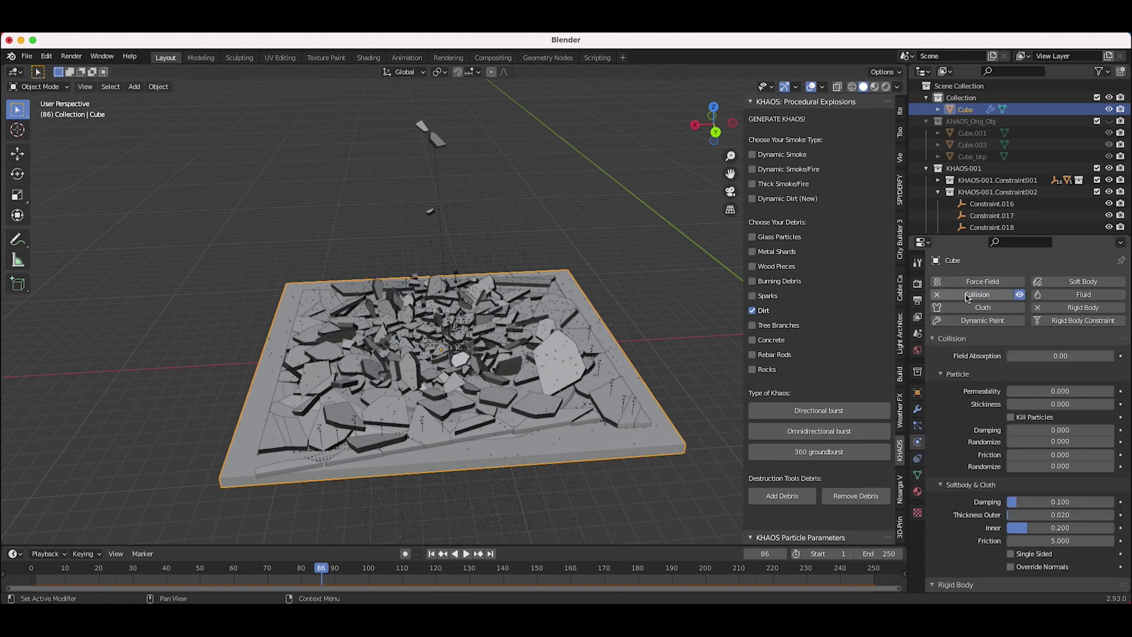